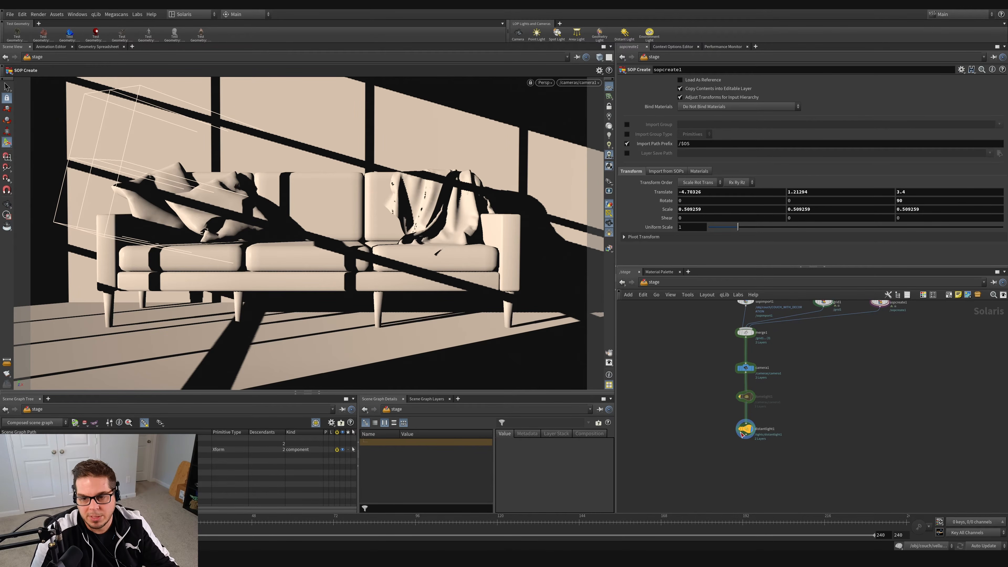
# Step: Add a Material Library node below the distant light and connect it to the light's output
pyautogui.moveTo(842, 470); pyautogui.dragTo(831, 429, button='middle')
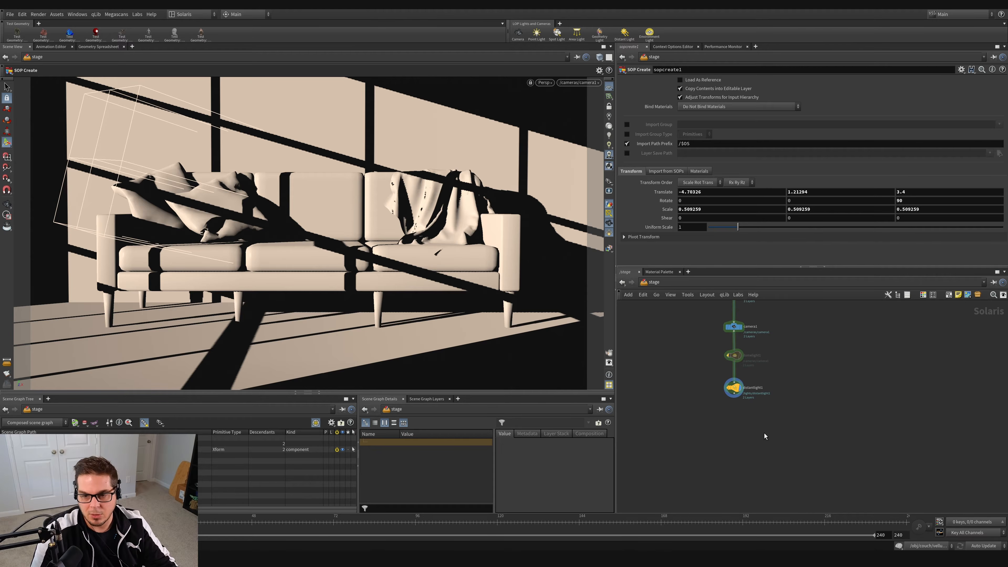
pyautogui.scroll(3, 765, 437)
pyautogui.press('Tab')
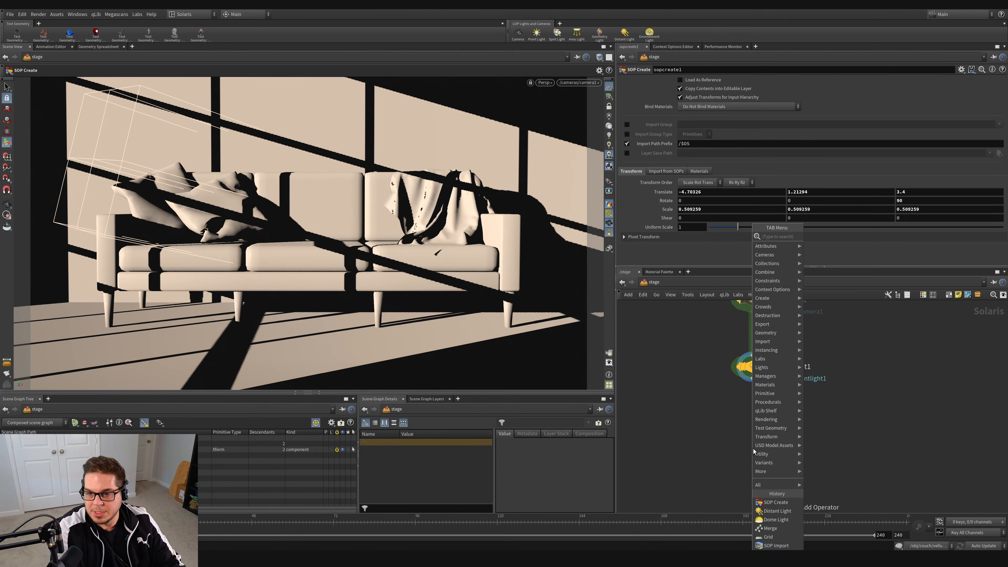
pyautogui.write('matlib')
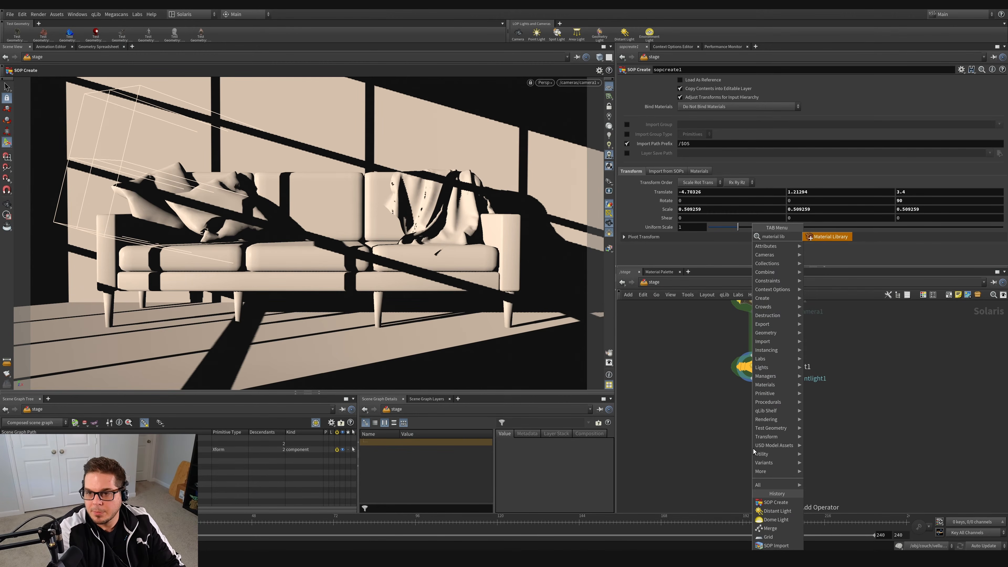
pyautogui.press('Return')
pyautogui.click(754, 418)
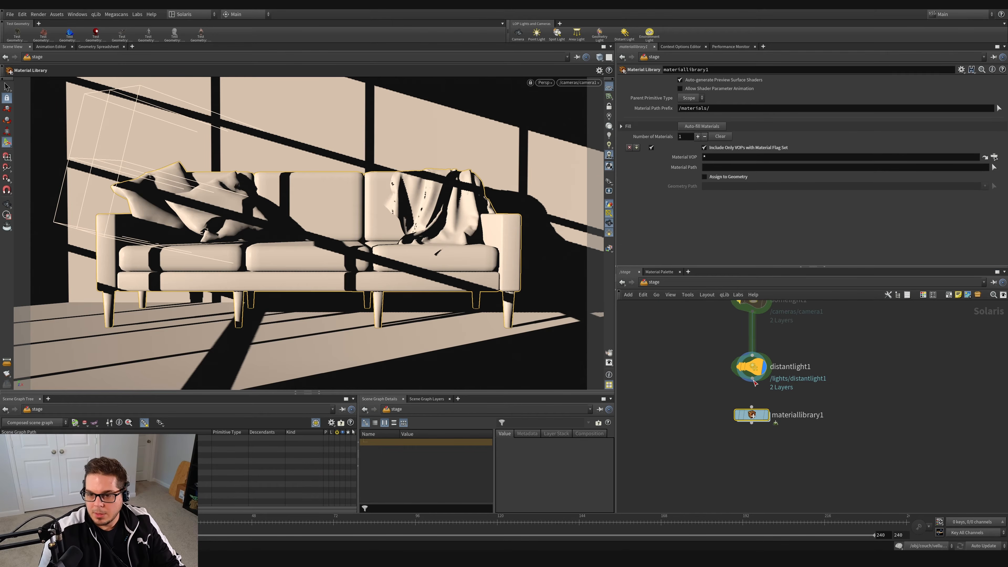
# Step: Add a USD MaterialX Subnet inside the material library
pyautogui.doubleClick(769, 419)
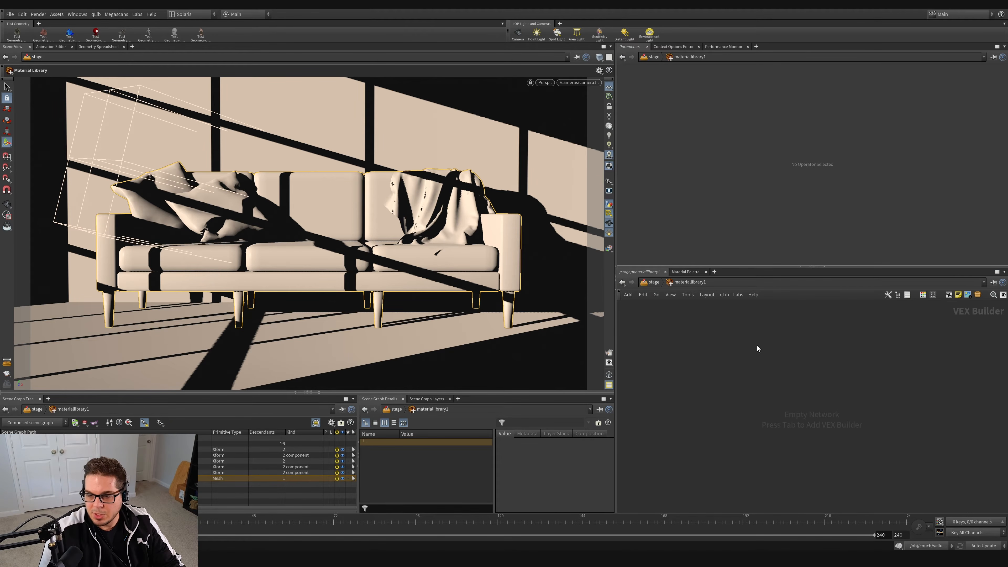
pyautogui.press('Tab')
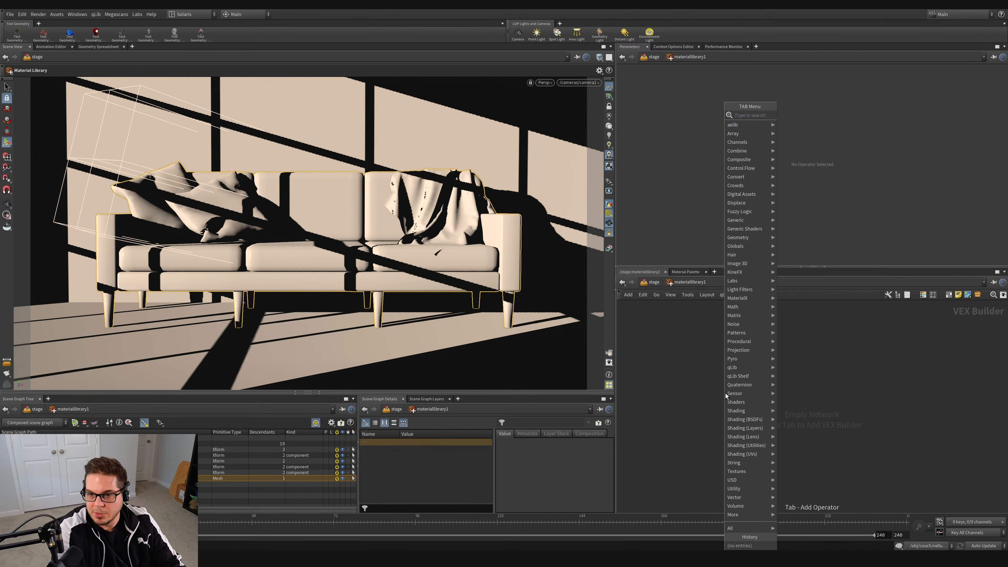
pyautogui.write('material x')
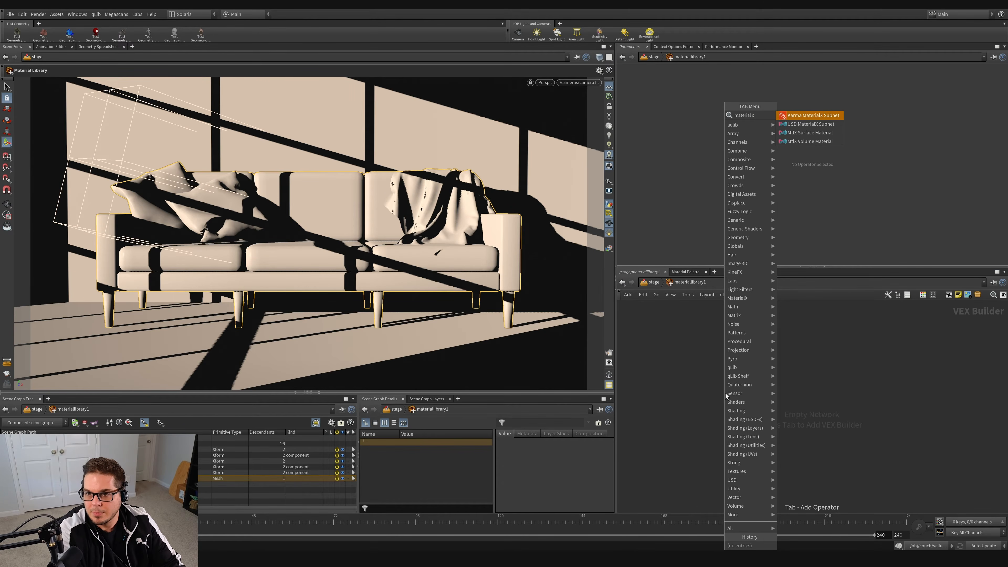
pyautogui.write(' su')
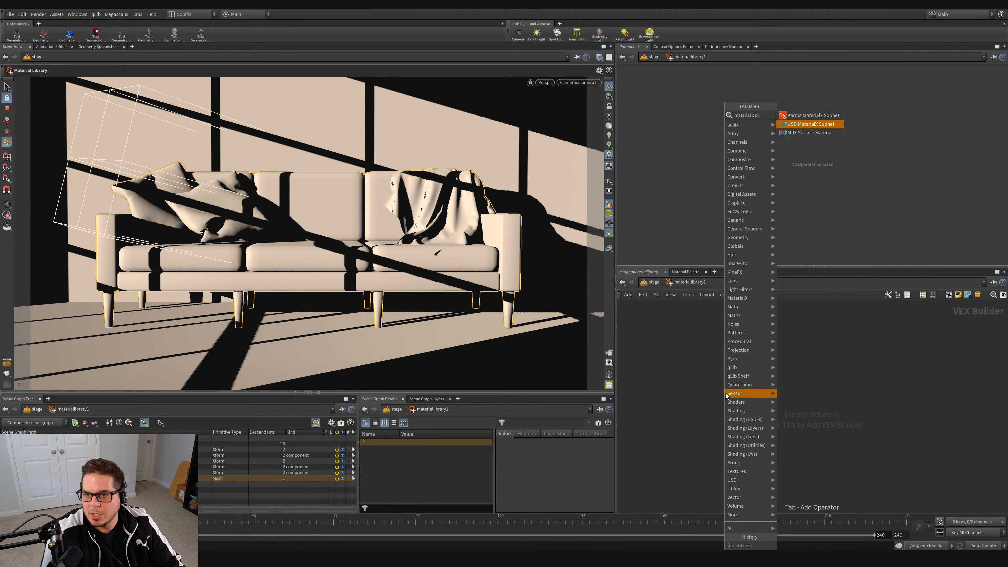
pyautogui.click(811, 124)
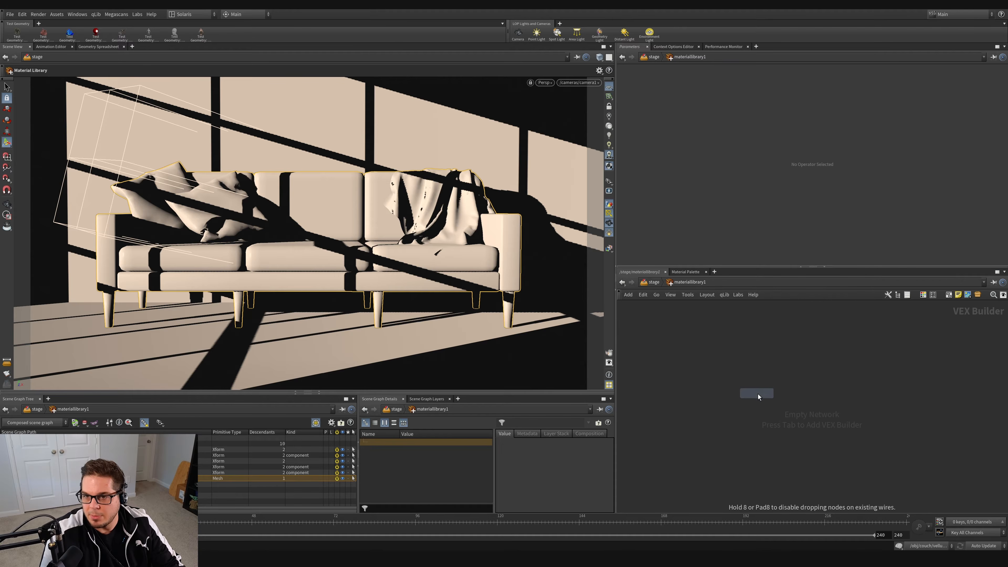
pyautogui.click(768, 376)
# Step: Rename the MaterialX subnet as couch
pyautogui.doubleClick(769, 363)
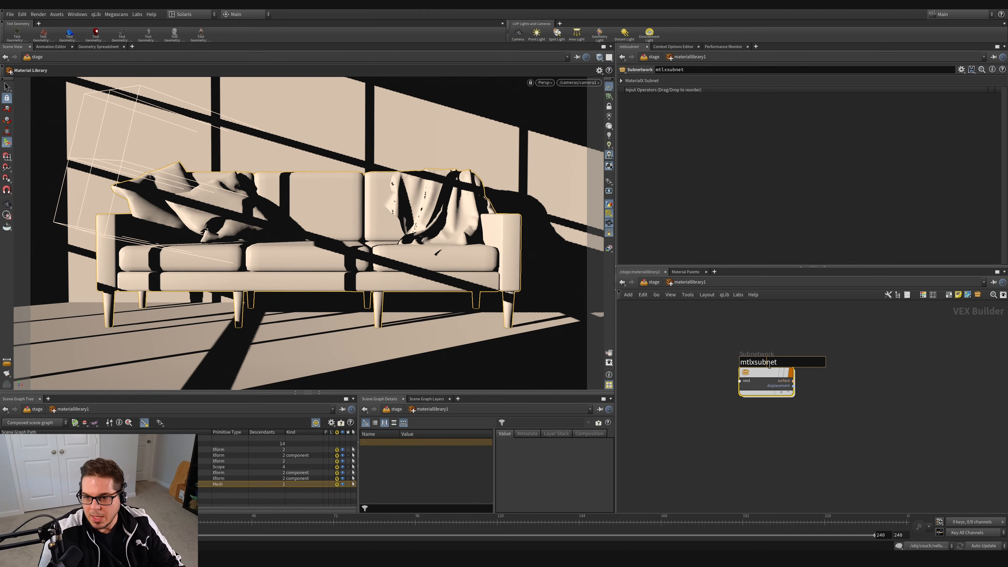
pyautogui.moveTo(788, 364); pyautogui.dragTo(674, 377)
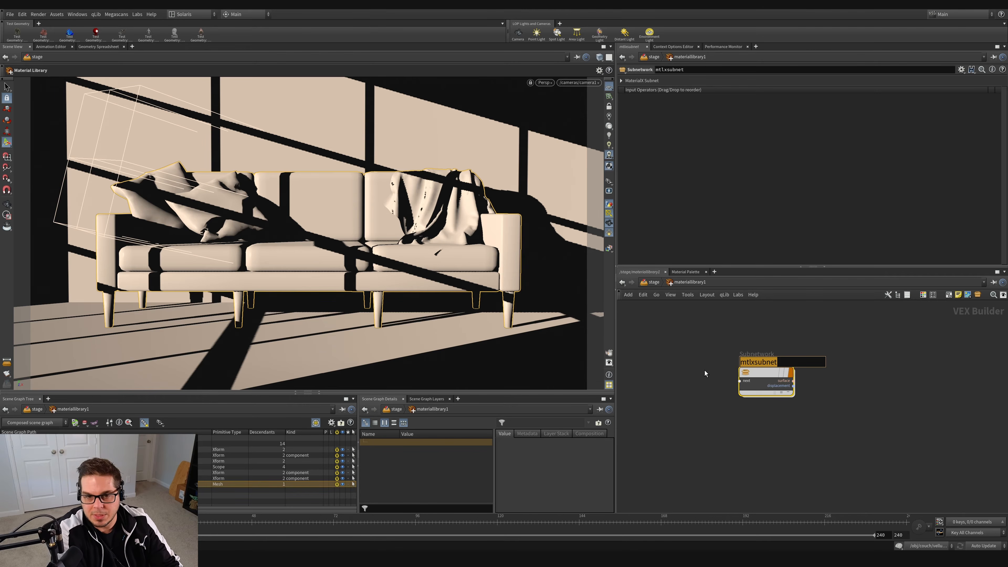
pyautogui.write('couch')
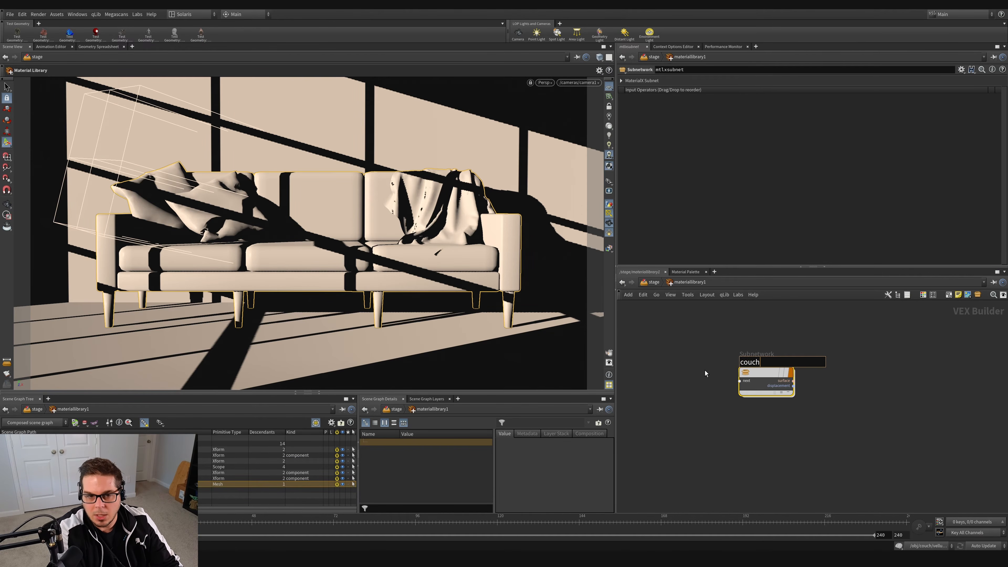
pyautogui.press('Return')
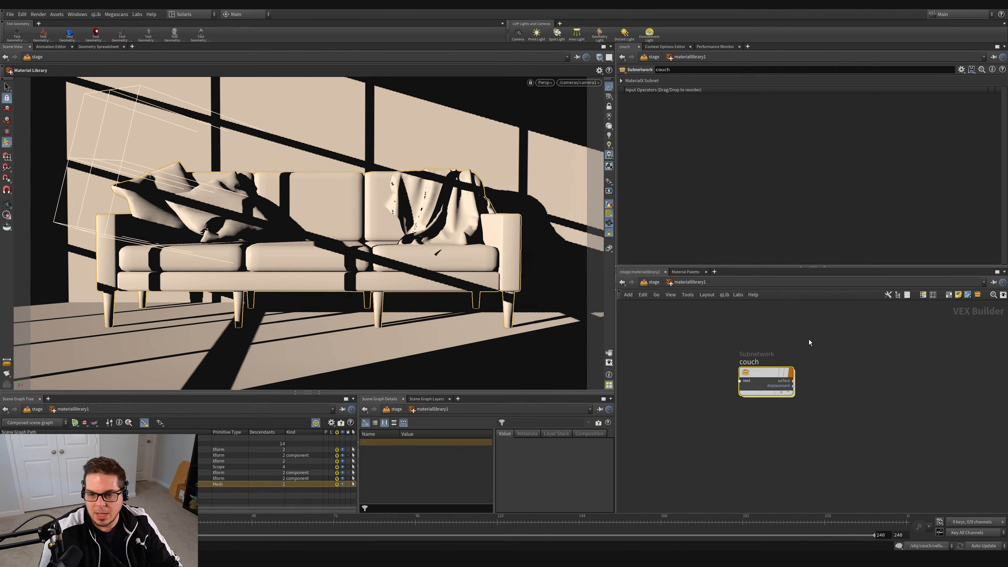
# Step: Add an MtlX Standard Surface node inside the couch subnet
pyautogui.doubleClick(766, 374)
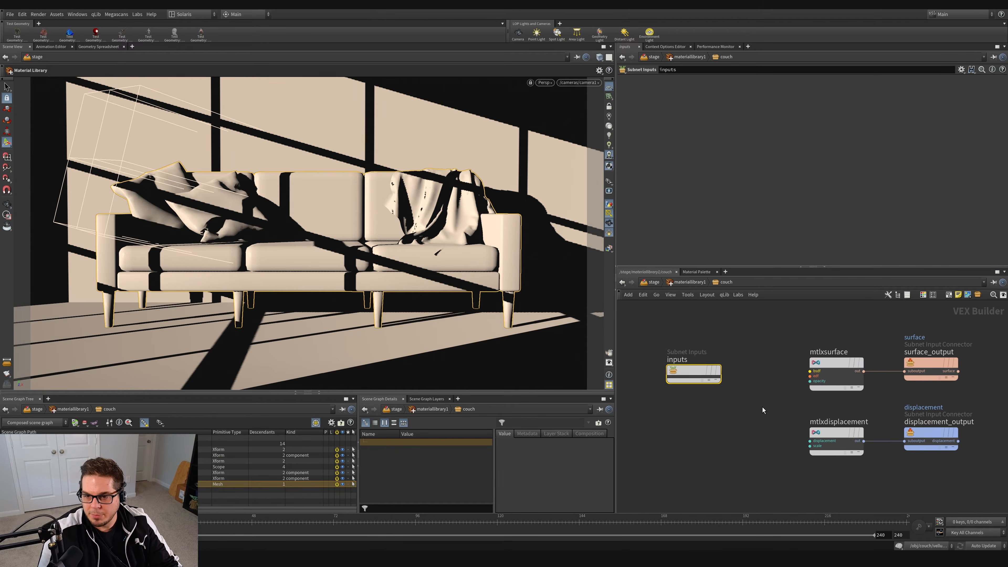
pyautogui.moveTo(665, 347); pyautogui.dragTo(950, 497)
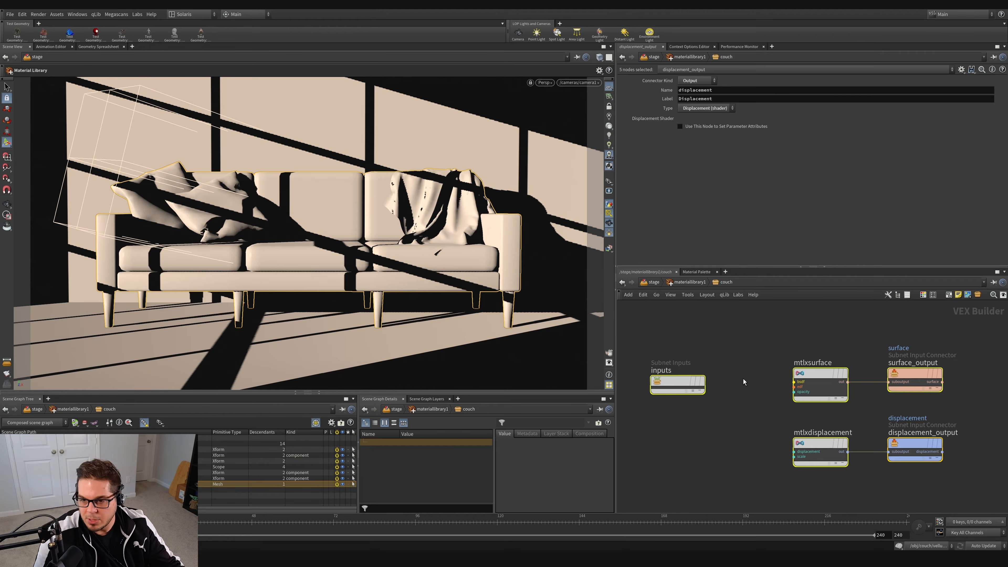
pyautogui.scroll(-3, 744, 379)
pyautogui.click(757, 355)
pyautogui.scroll(1, 759, 359)
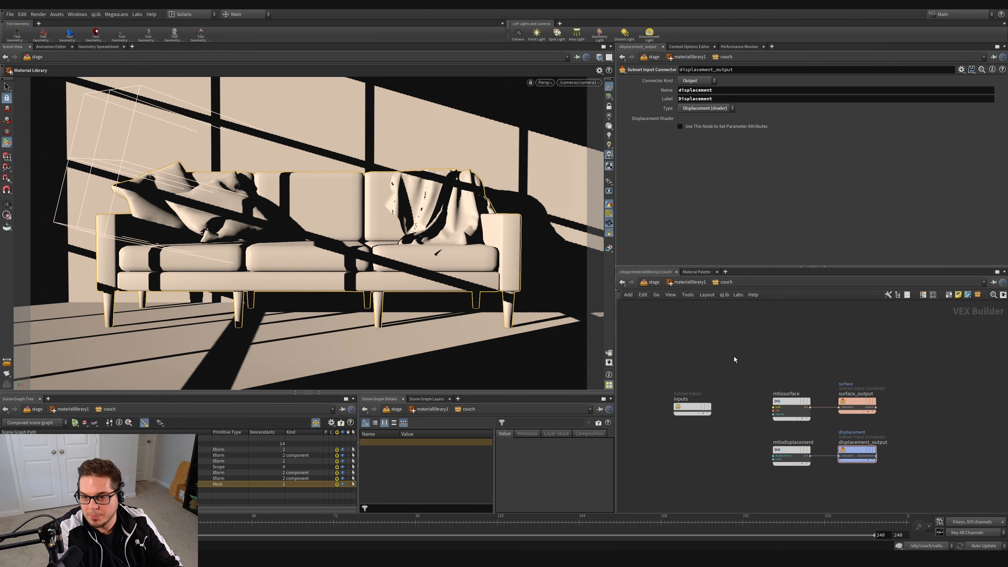
pyautogui.press('Tab')
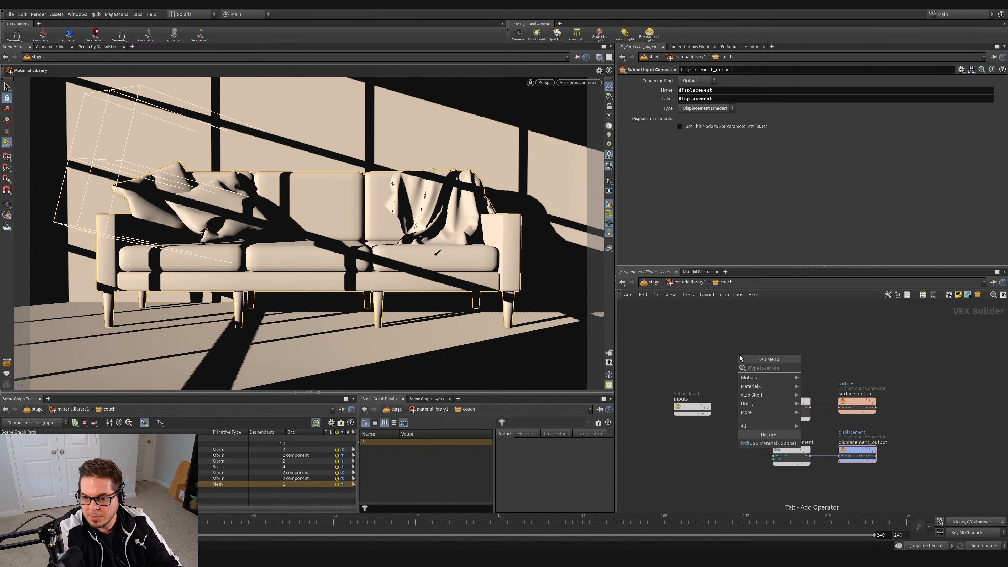
pyautogui.write('standar')
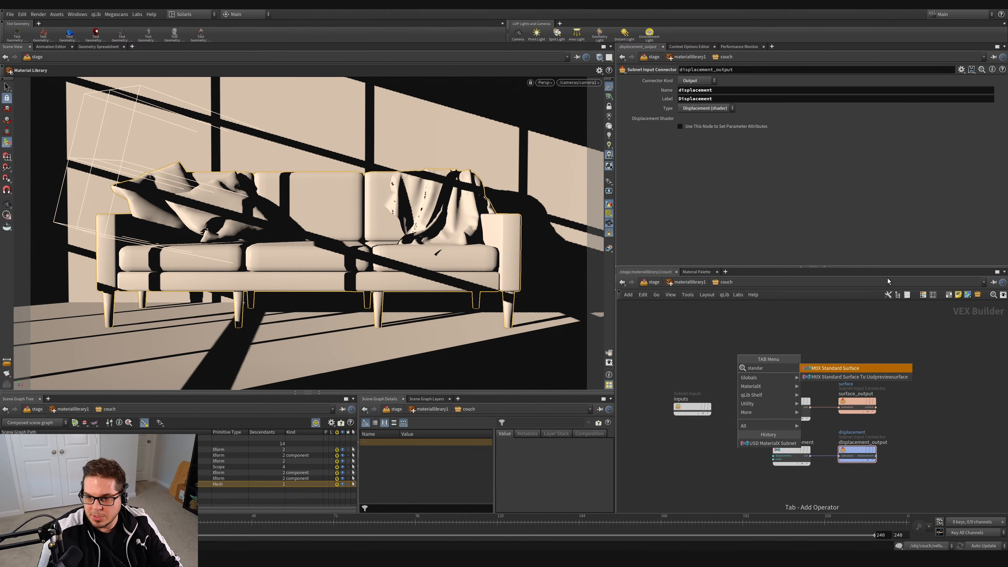
pyautogui.press('Return')
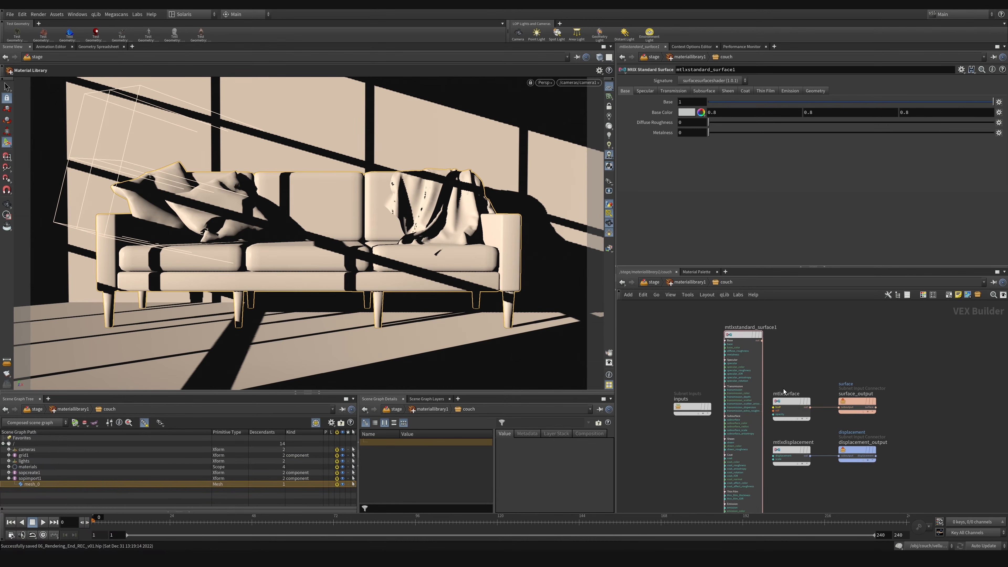
# Step: Connect the standard surface's out directly to the suboutput input of surface_output, replacing the mtlxsurface connection
pyautogui.scroll(2, 784, 392)
pyautogui.click(792, 402)
pyautogui.scroll(3, 792, 402)
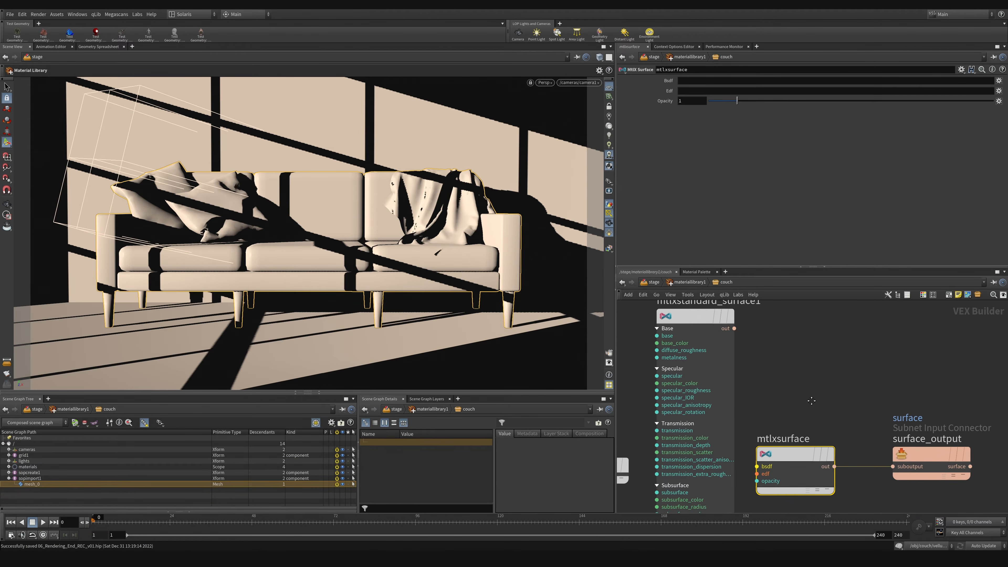
pyautogui.moveTo(734, 328); pyautogui.dragTo(893, 467)
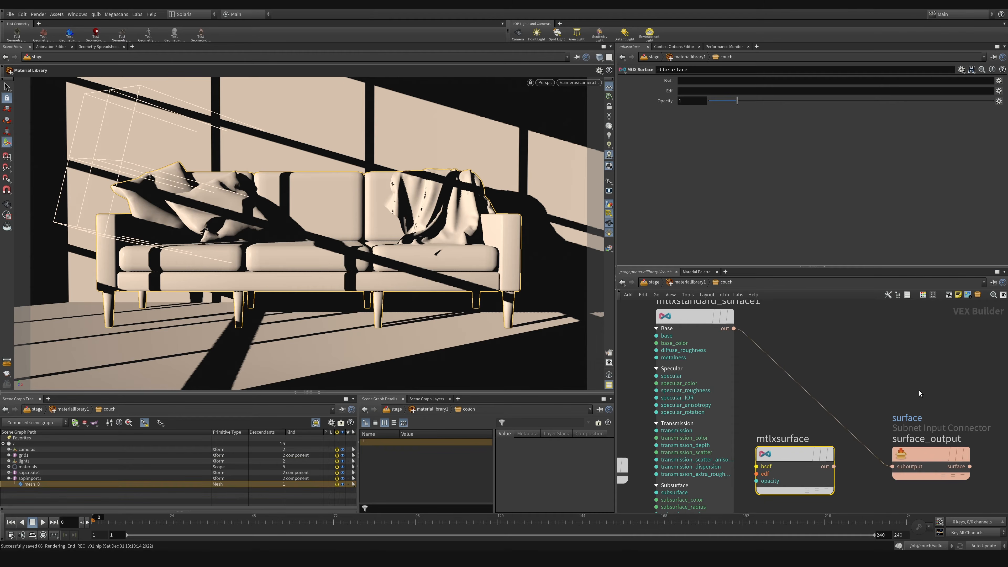
pyautogui.moveTo(900, 388); pyautogui.dragTo(945, 501)
pyautogui.moveTo(861, 344); pyautogui.dragTo(897, 382, button='middle')
# Step: Set the standard surface's base color to pure red (1, 0, 0)
pyautogui.click(734, 399)
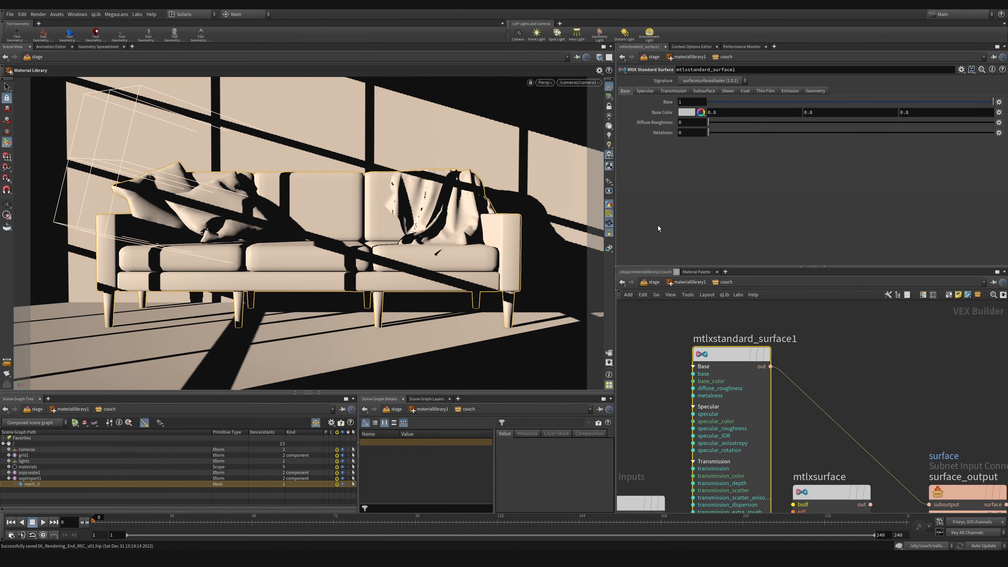
pyautogui.click(683, 113)
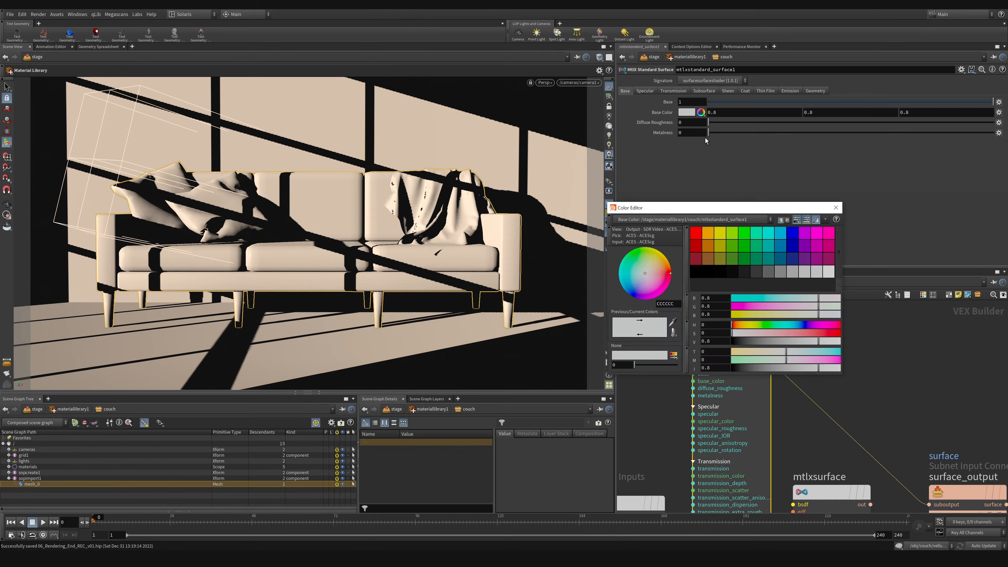
pyautogui.click(696, 233)
pyautogui.click(835, 208)
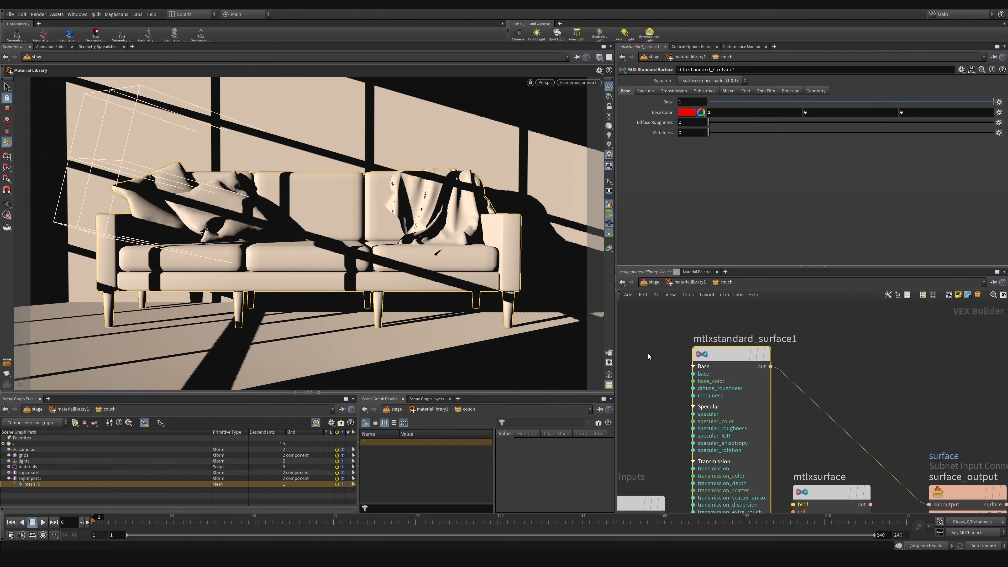
# Step: Return to the stage network and add an Assign Material node below the material library
pyautogui.click(660, 348)
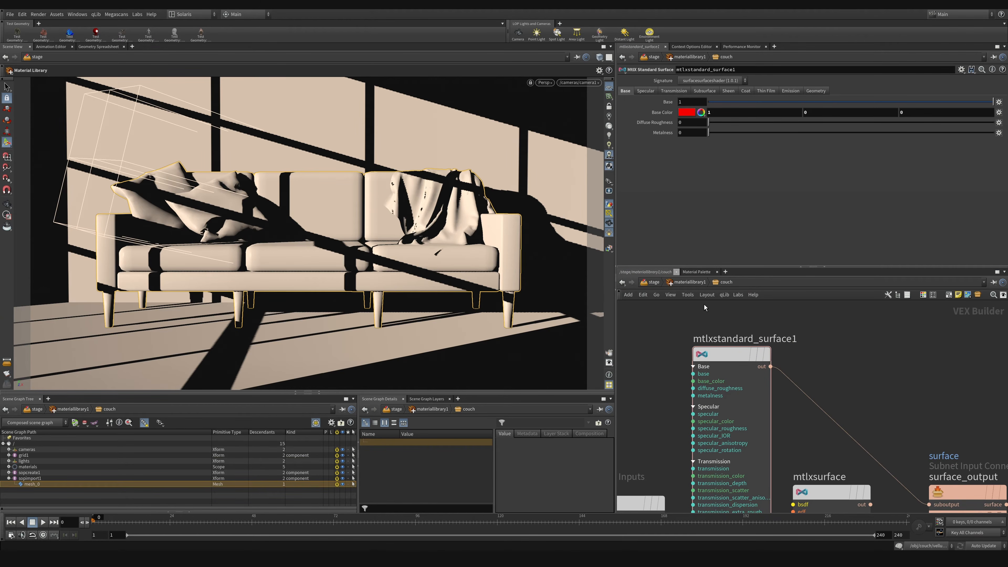
pyautogui.click(689, 282)
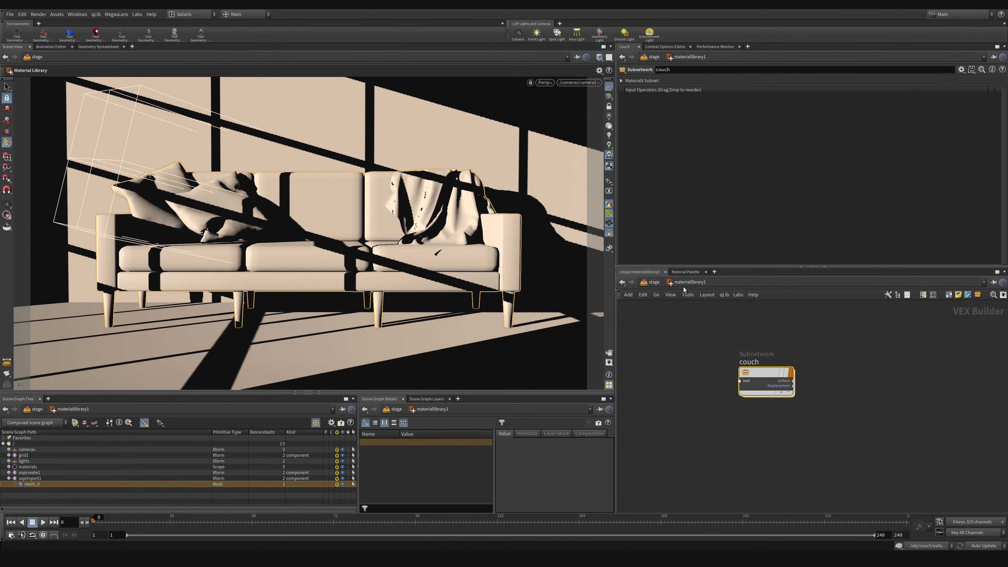
pyautogui.click(645, 282)
pyautogui.click(661, 345)
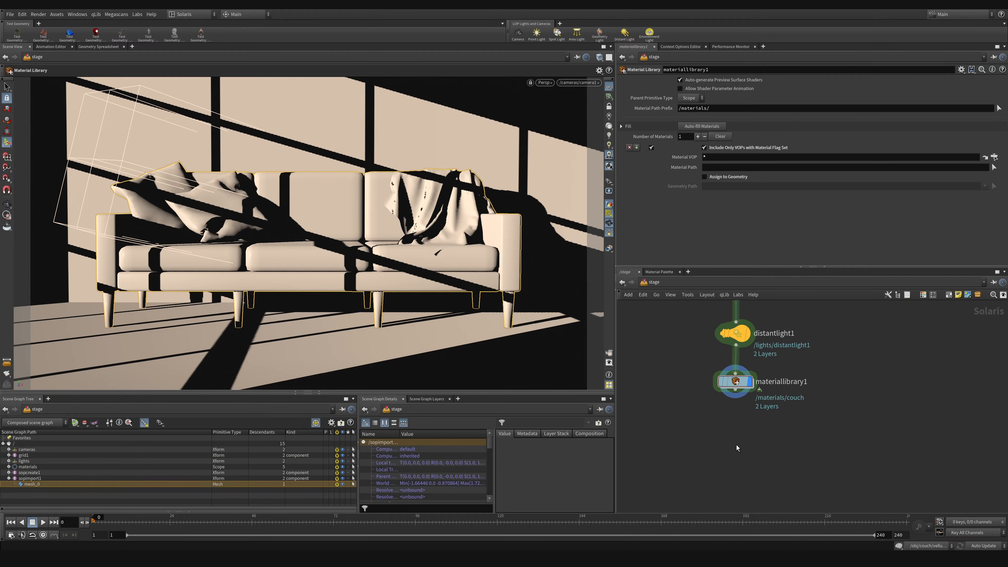
pyautogui.press('Tab')
pyautogui.write('assig')
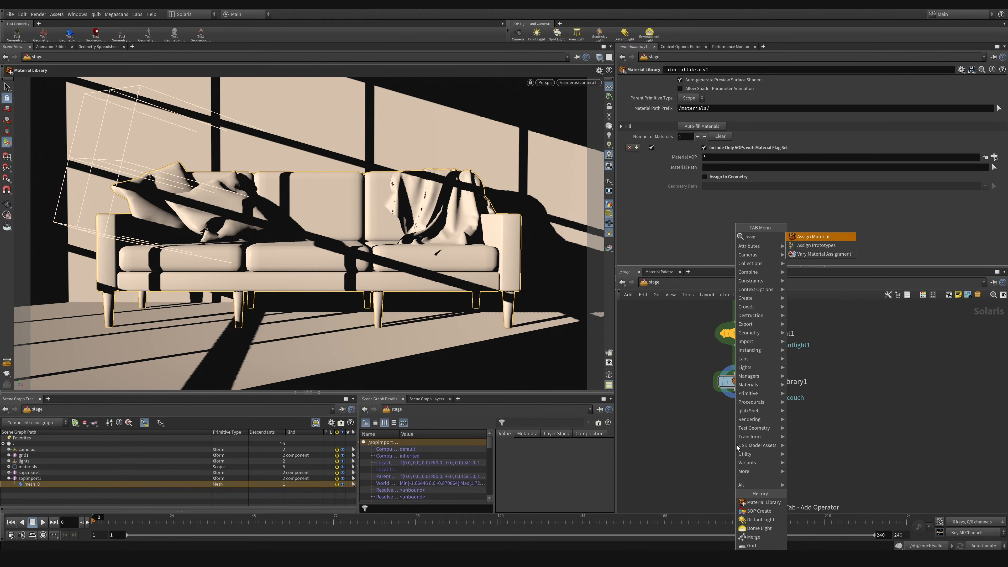
pyautogui.press('Return')
pyautogui.click(740, 447)
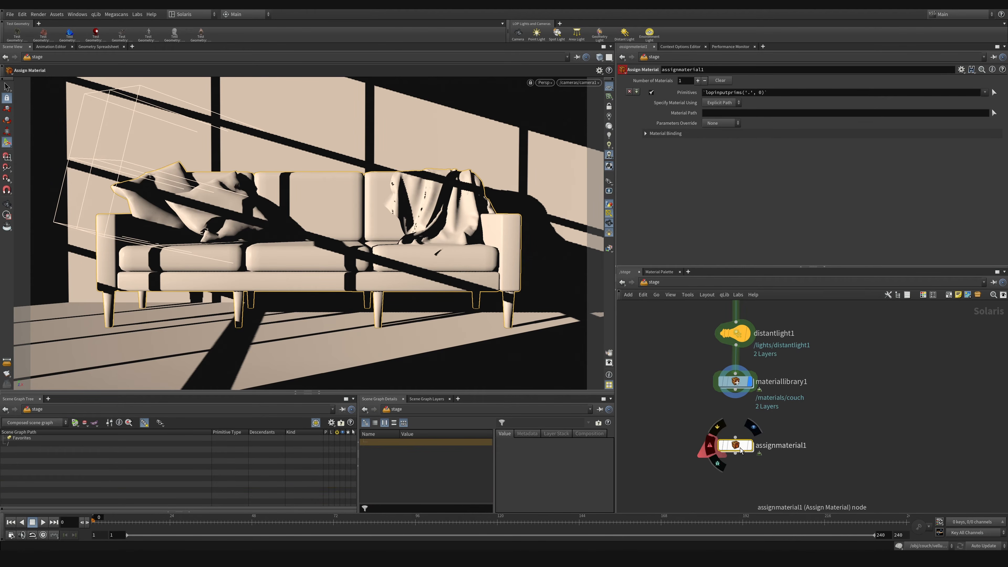
# Step: Wire the material library into the Assign Material node as the displayed node and save the scene
pyautogui.moveTo(741, 447); pyautogui.dragTo(736, 432)
pyautogui.moveTo(736, 390); pyautogui.dragTo(740, 429)
pyautogui.click(736, 381)
pyautogui.click(749, 427)
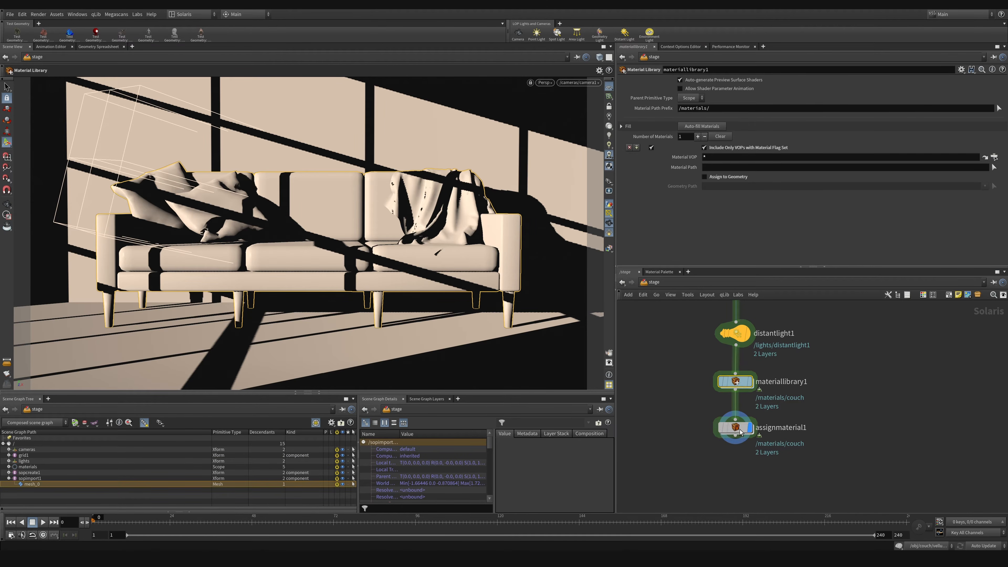
pyautogui.click(740, 433)
pyautogui.hotkey('ctrl', 's')
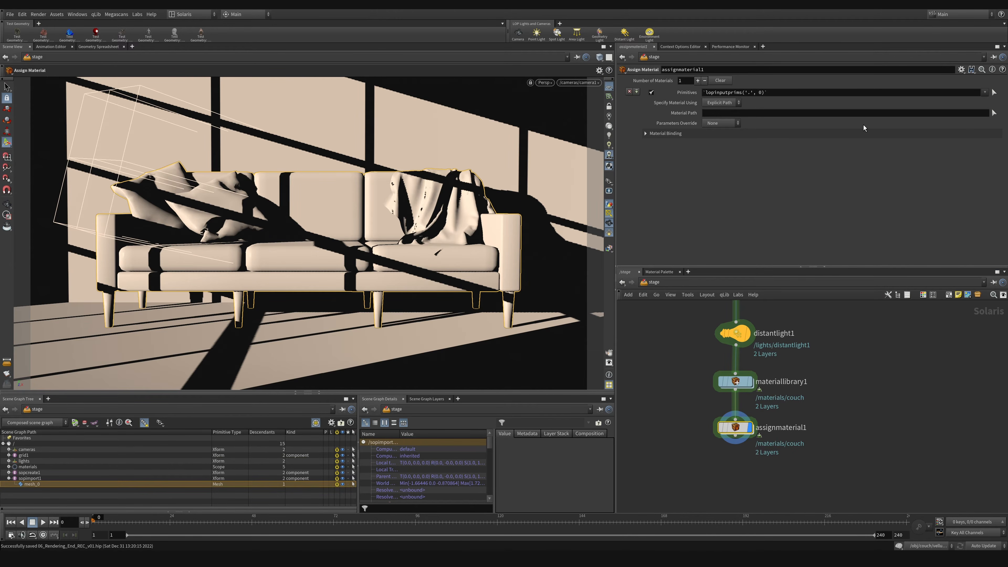
# Step: Set the Assign Material node's material path to /materials/couch and its primitives to /sopimport1/mesh_0 from the scene graph
pyautogui.click(8, 467)
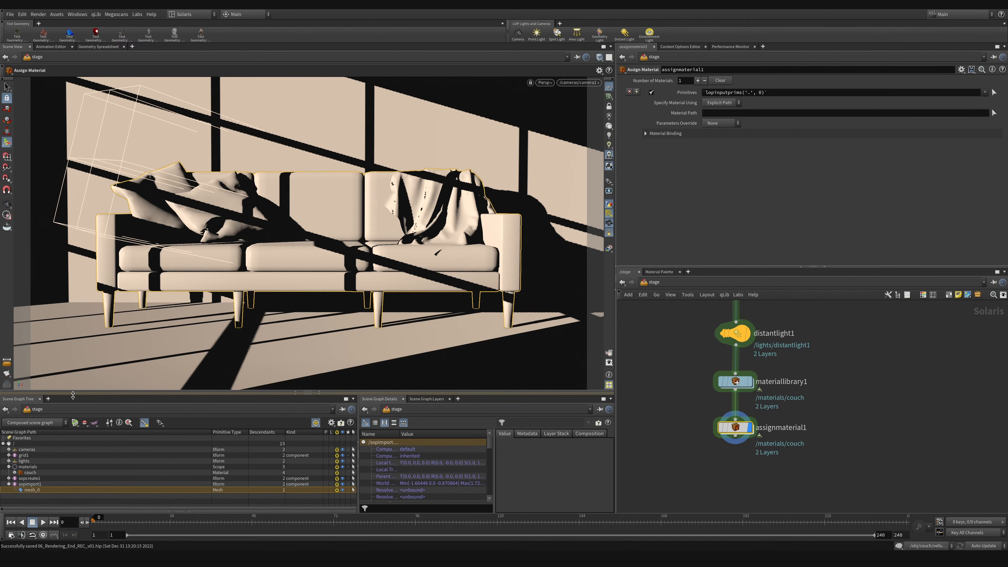
pyautogui.moveTo(73, 393); pyautogui.dragTo(71, 371)
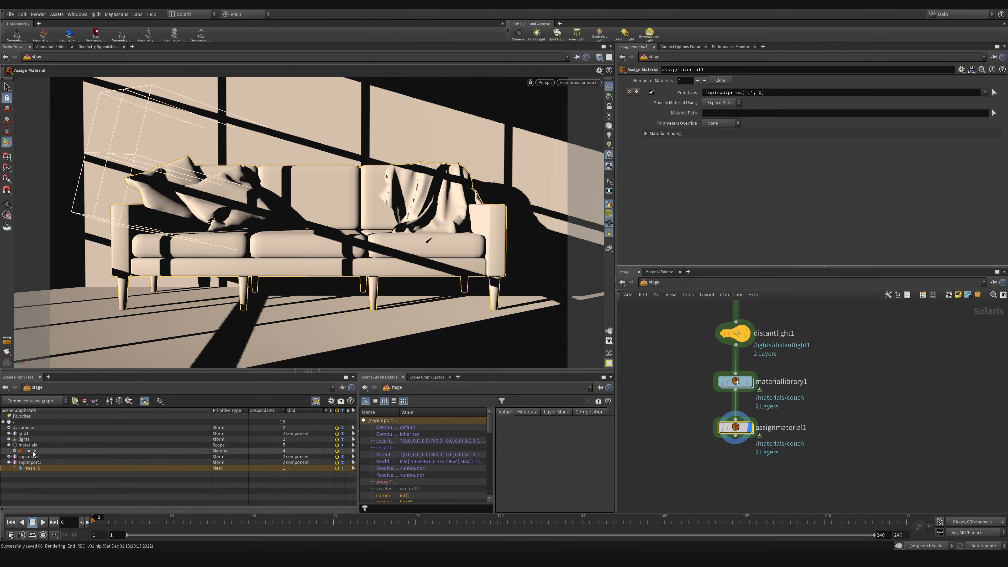
pyautogui.moveTo(32, 454); pyautogui.dragTo(731, 113)
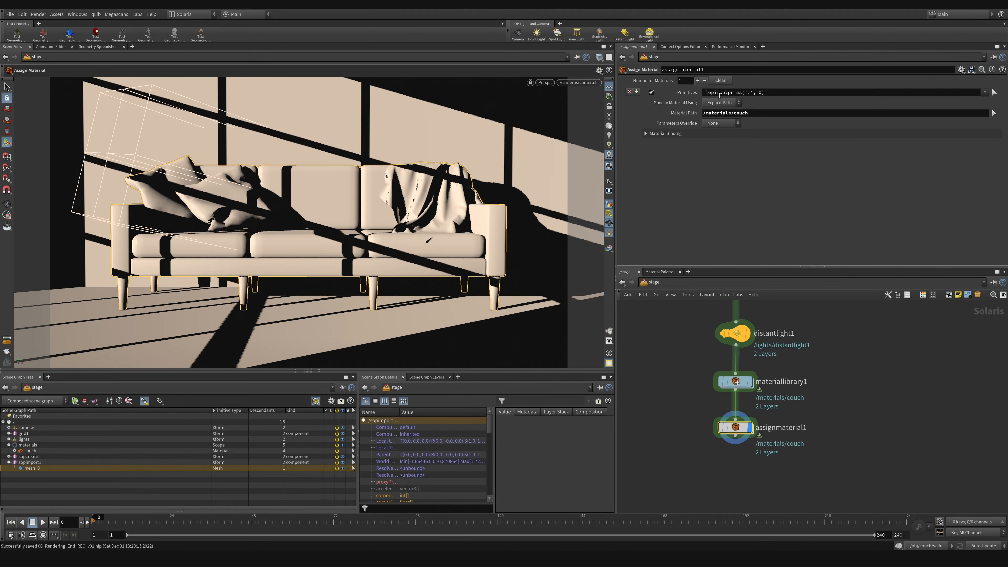
pyautogui.click(731, 96)
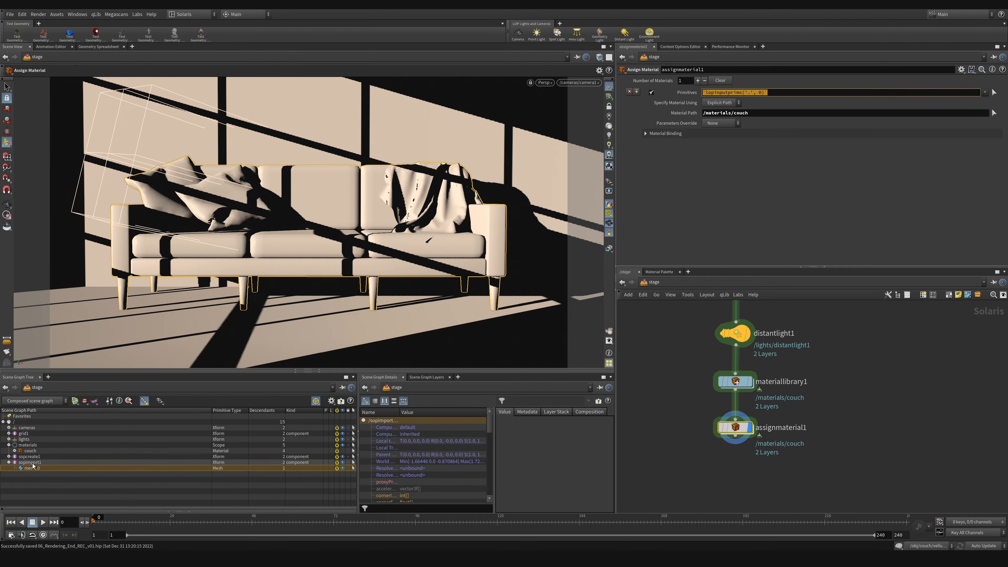
pyautogui.moveTo(32, 467); pyautogui.dragTo(745, 94)
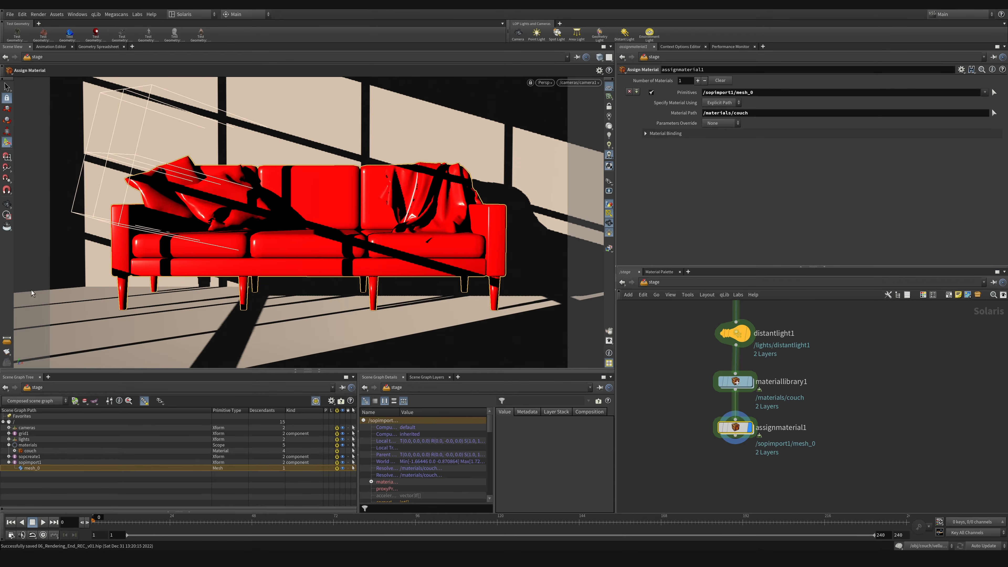
# Step: Switch from the stage to the object network and open the couch geometry's network
pyautogui.moveTo(645, 302); pyautogui.dragTo(668, 316, button='middle')
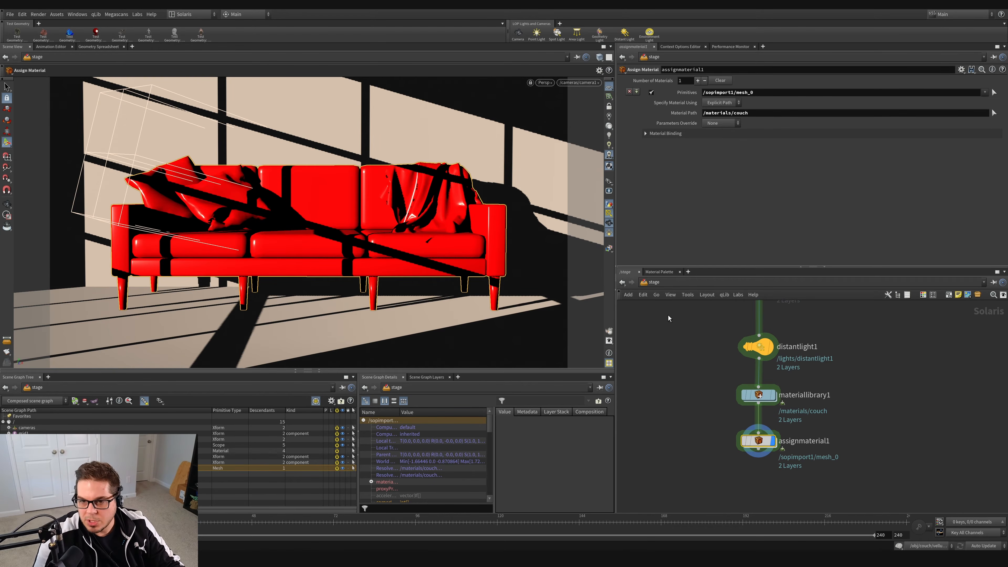
pyautogui.click(663, 283)
pyautogui.click(680, 322)
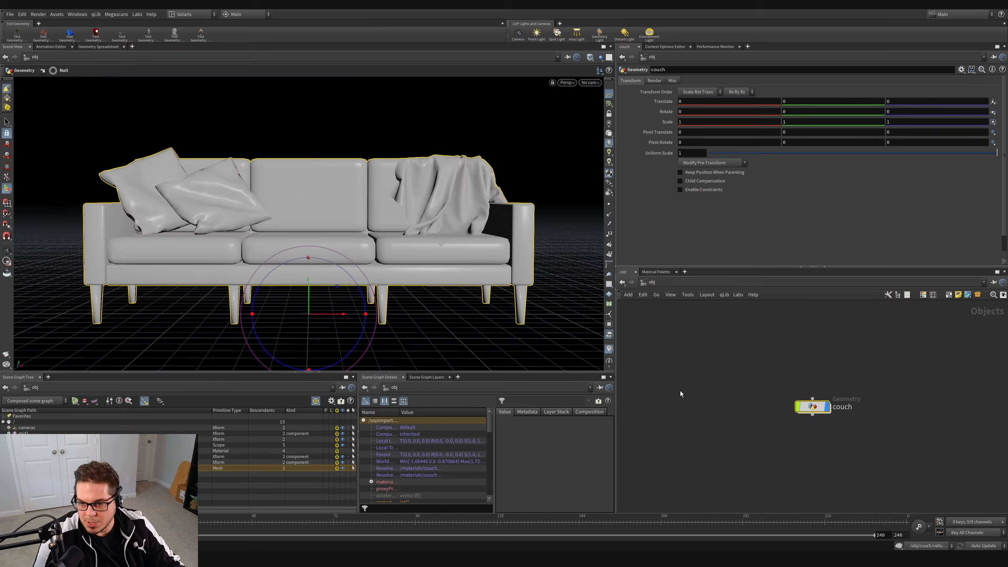
pyautogui.doubleClick(813, 406)
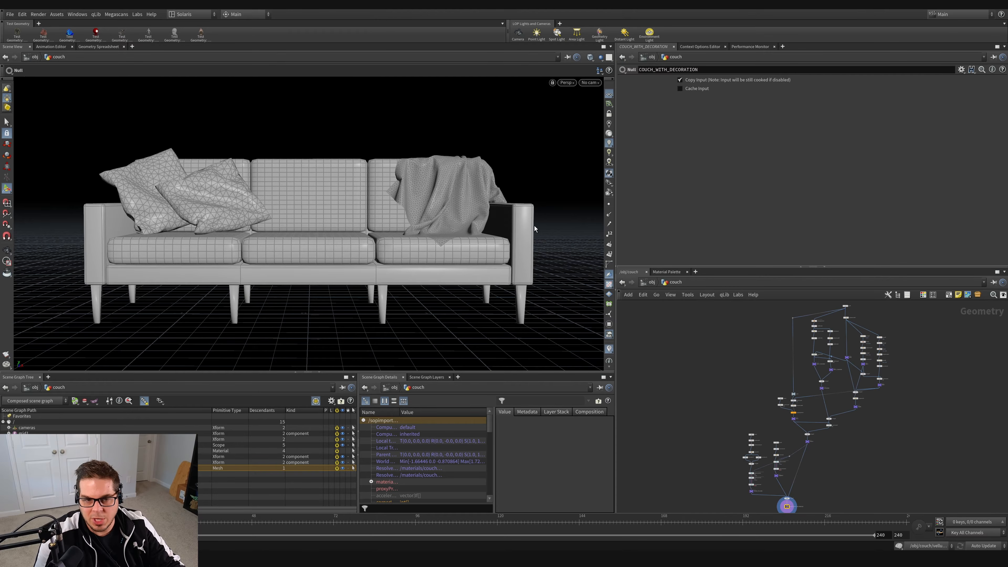
# Step: Display the matchsize5 node that holds the cushions and frame, and move merge5 lower to make room above it
pyautogui.scroll(10, 854, 423)
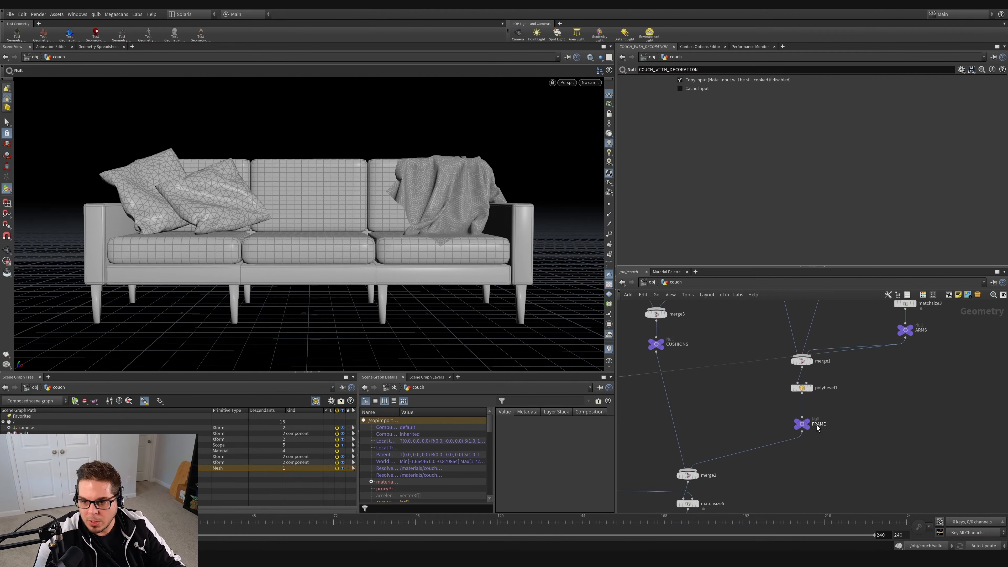
pyautogui.moveTo(863, 416); pyautogui.dragTo(882, 398, button='middle')
pyautogui.click(778, 432)
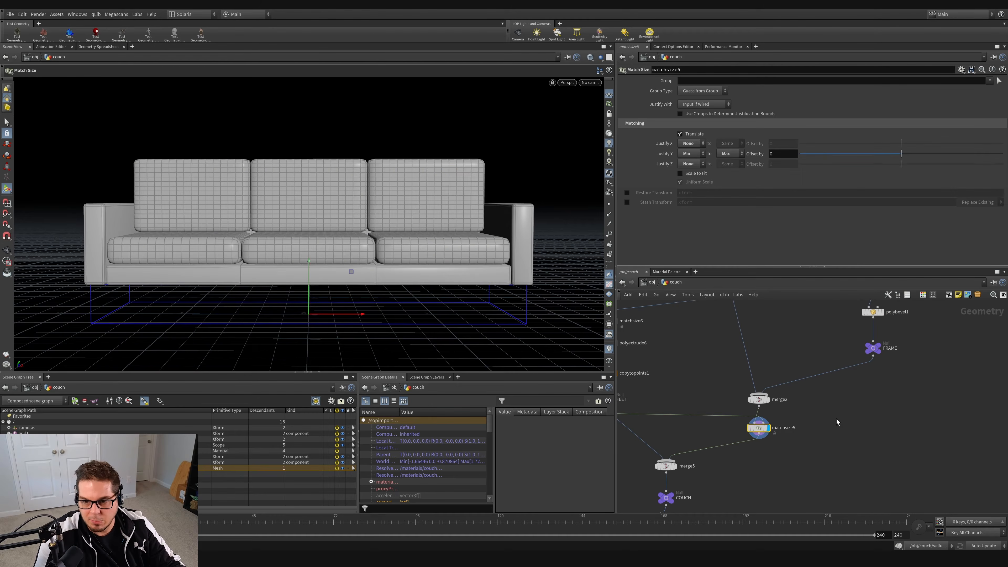
pyautogui.scroll(-2, 828, 431)
pyautogui.moveTo(782, 433)
pyautogui.mouseDown(button='middle')
pyautogui.moveTo(785, 481)
pyautogui.moveTo(791, 437)
pyautogui.mouseUp(button='middle')
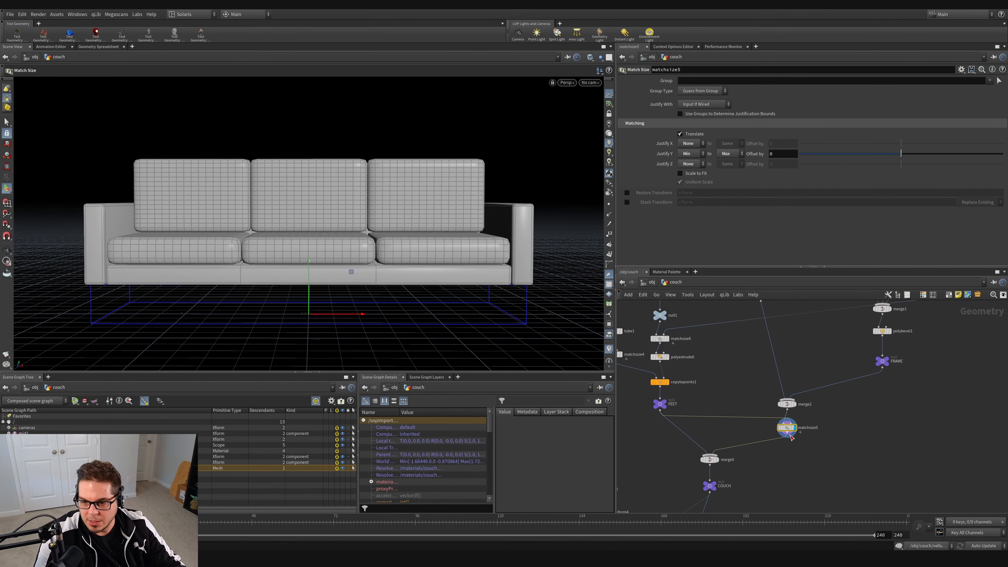
pyautogui.moveTo(709, 461); pyautogui.dragTo(710, 470)
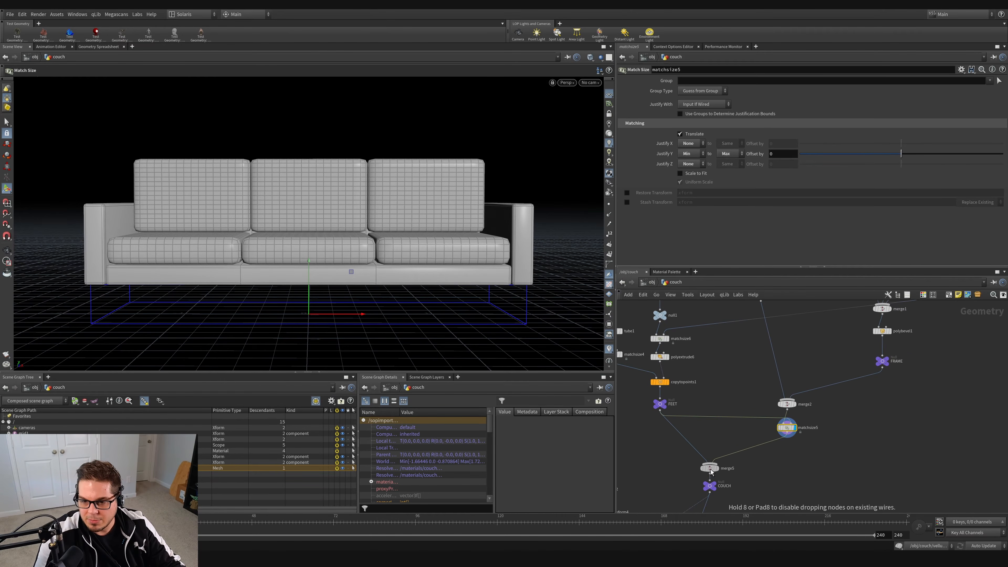
# Step: Insert a Group Create node between matchsize5 and merge5
pyautogui.click(802, 462)
pyautogui.press('Tab')
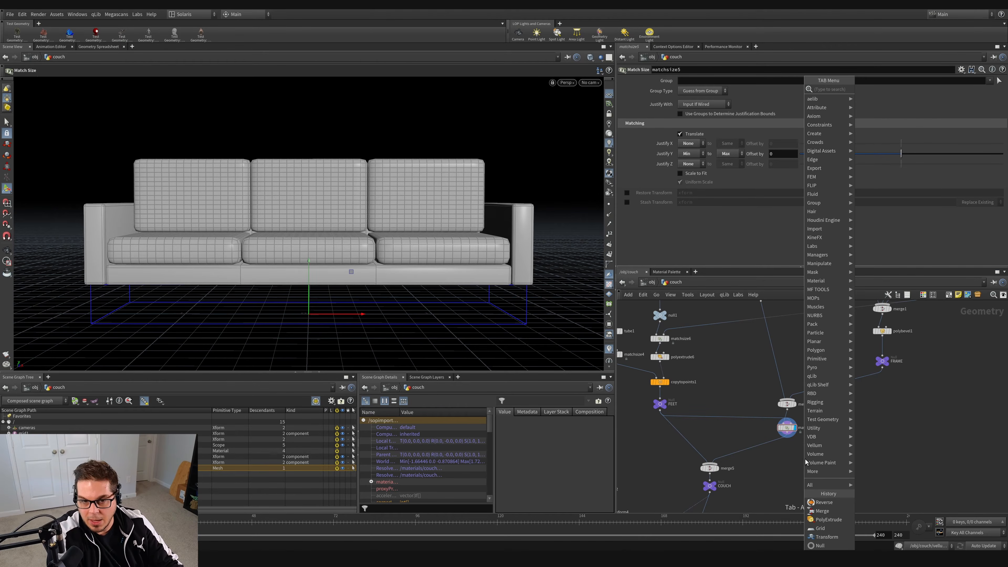
pyautogui.write('group')
pyautogui.press('Return')
pyautogui.click(784, 447)
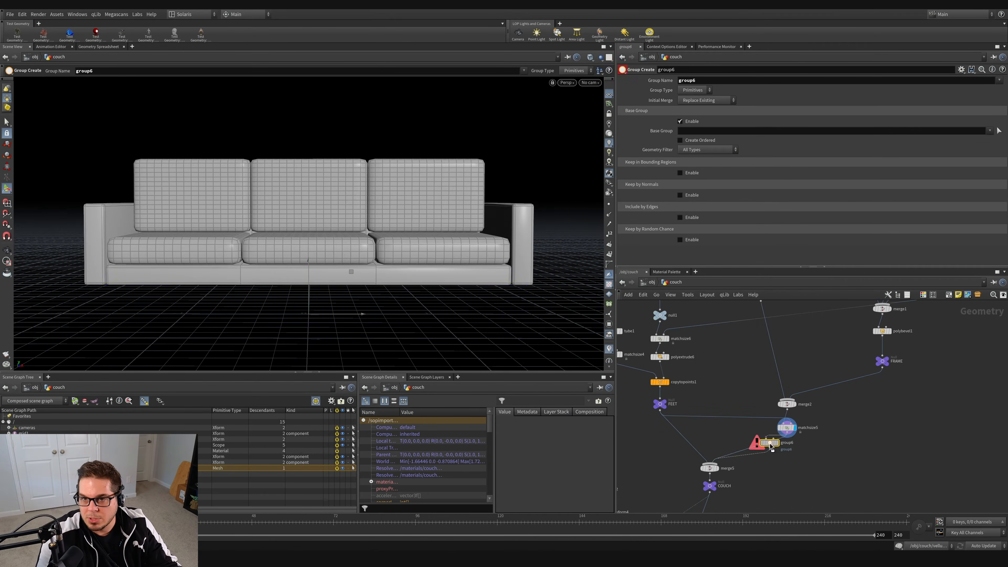
# Step: Display the new group node and set its group name to main_couch
pyautogui.scroll(4, 794, 455)
pyautogui.click(800, 435)
pyautogui.press('Tab')
pyautogui.write('main_couch')
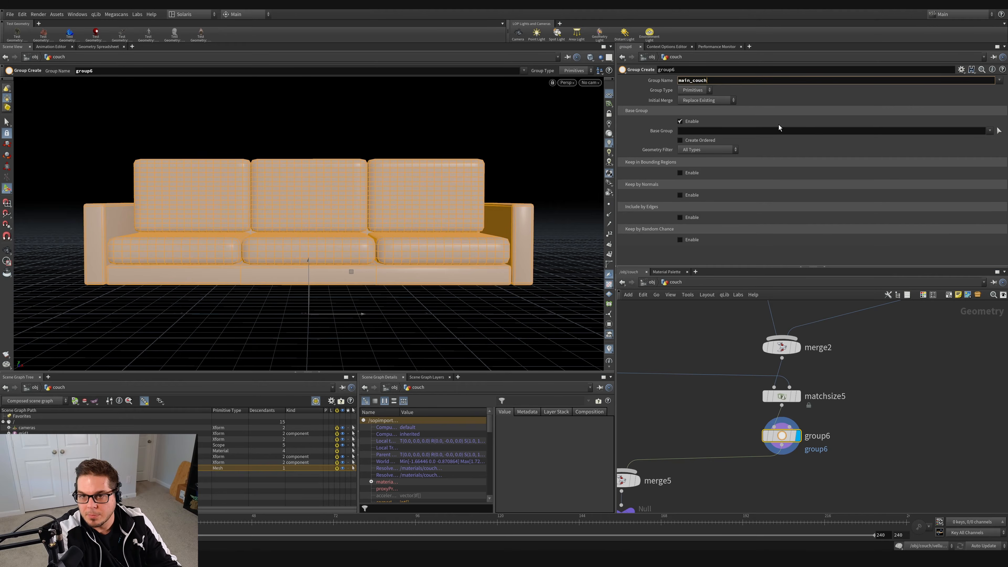
pyautogui.press('Return')
pyautogui.scroll(-3, 850, 389)
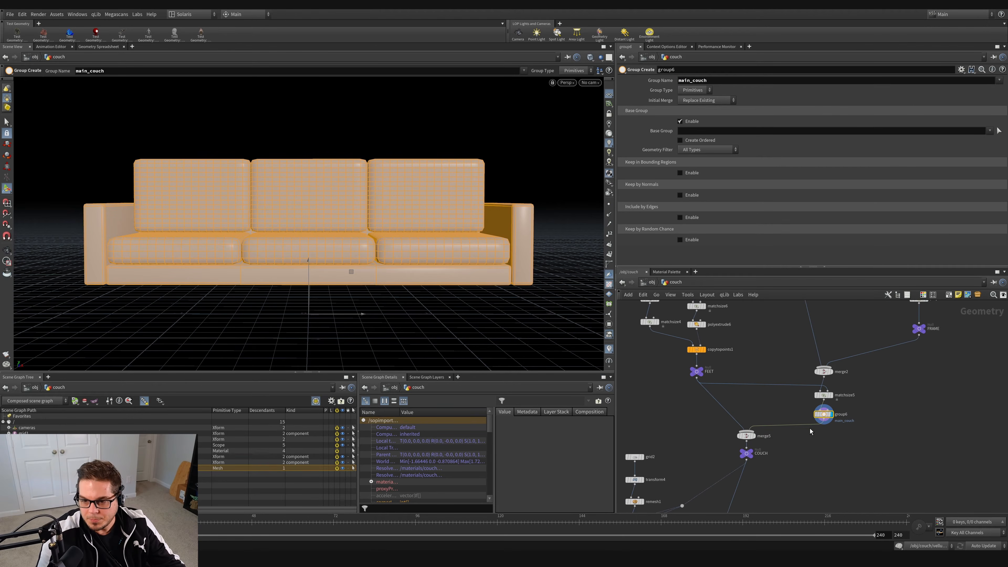
# Step: Insert a copy of the main_couch group node between copytopoints1 and the FEET null, and set its group name to feet
pyautogui.click(697, 371)
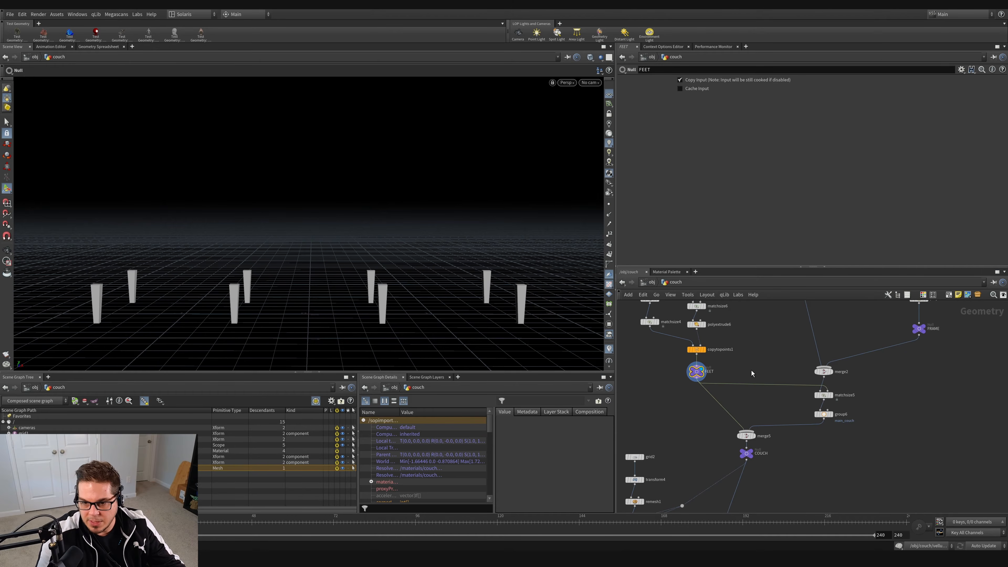
pyautogui.moveTo(697, 372); pyautogui.dragTo(698, 375)
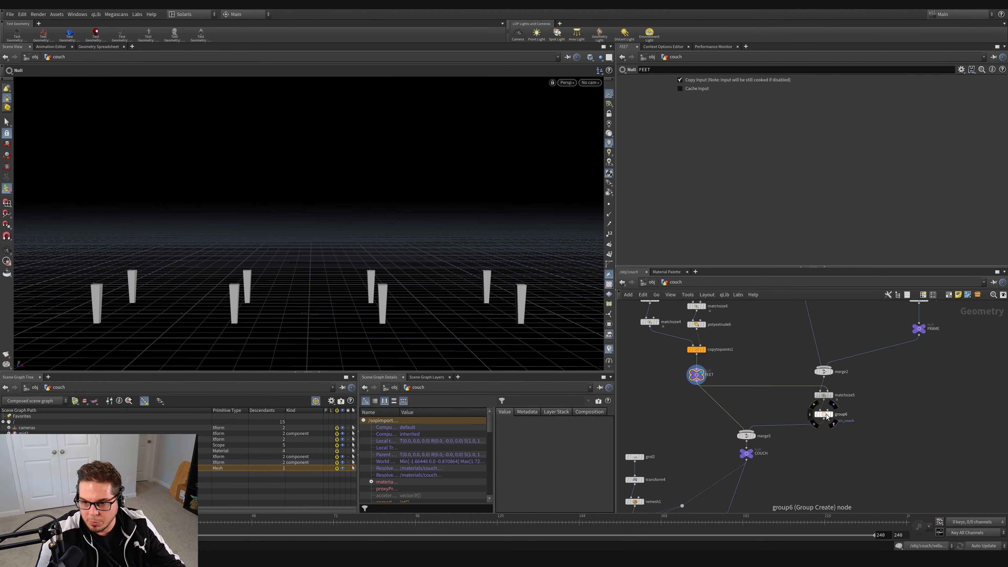
pyautogui.keyDown('alt'); pyautogui.moveTo(827, 414); pyautogui.dragTo(696, 371); pyautogui.keyUp('alt')
pyautogui.scroll(5, 696, 373)
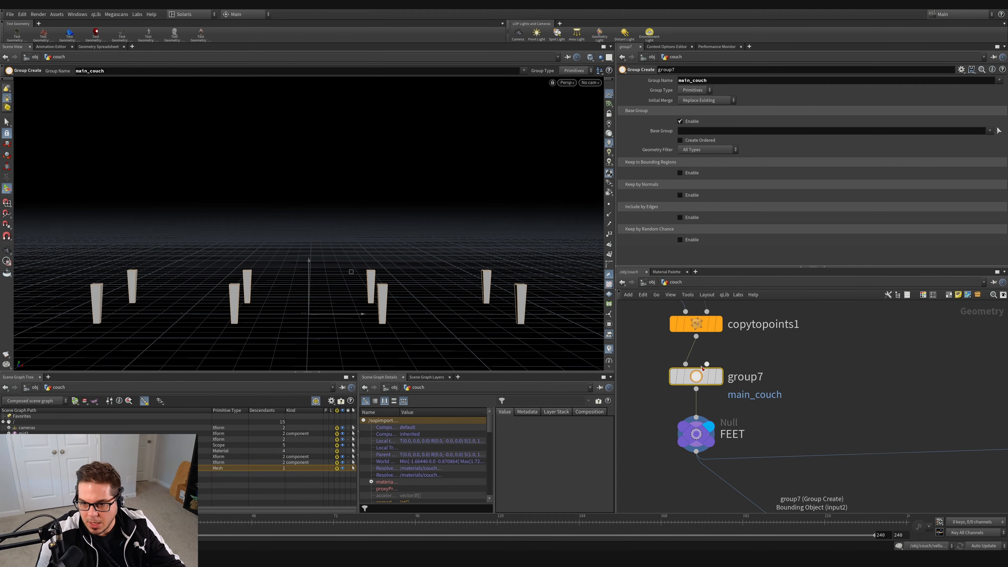
pyautogui.doubleClick(731, 81)
pyautogui.write('feet')
pyautogui.press('Return')
pyautogui.scroll(-4, 774, 401)
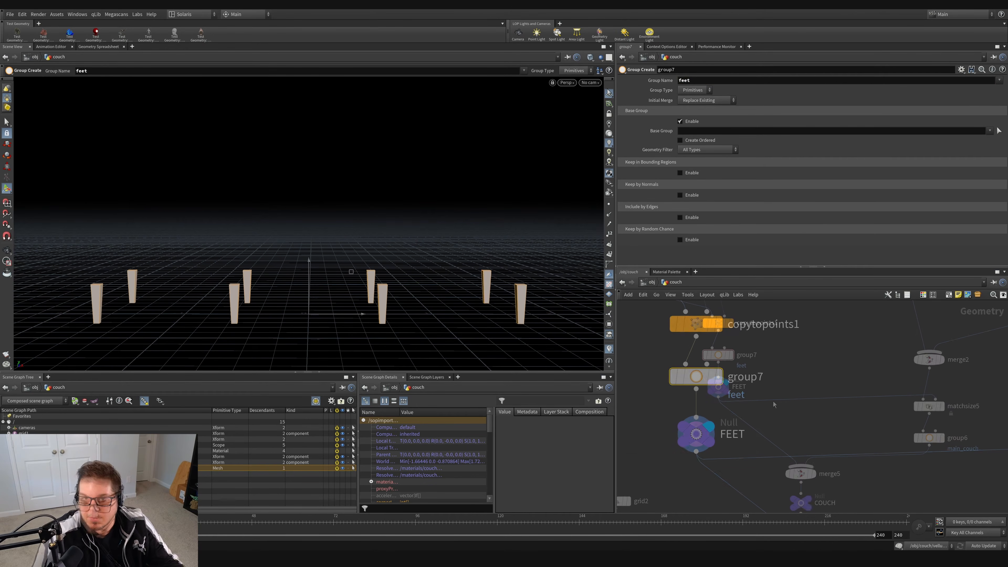
# Step: Display merge5 and examine its node info for primitive groups, along with the upstream nodes that create them
pyautogui.click(816, 477)
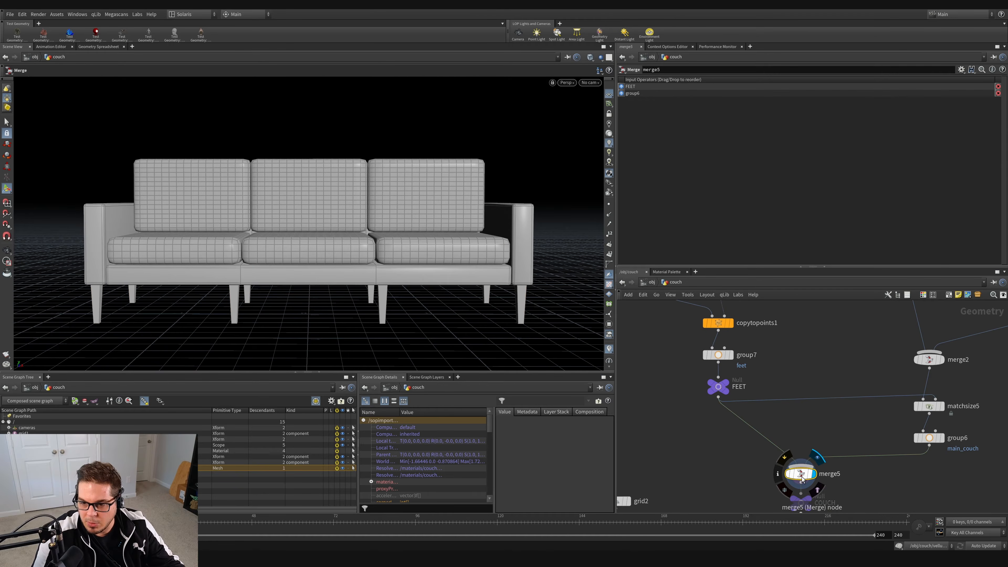
pyautogui.middleClick(802, 474)
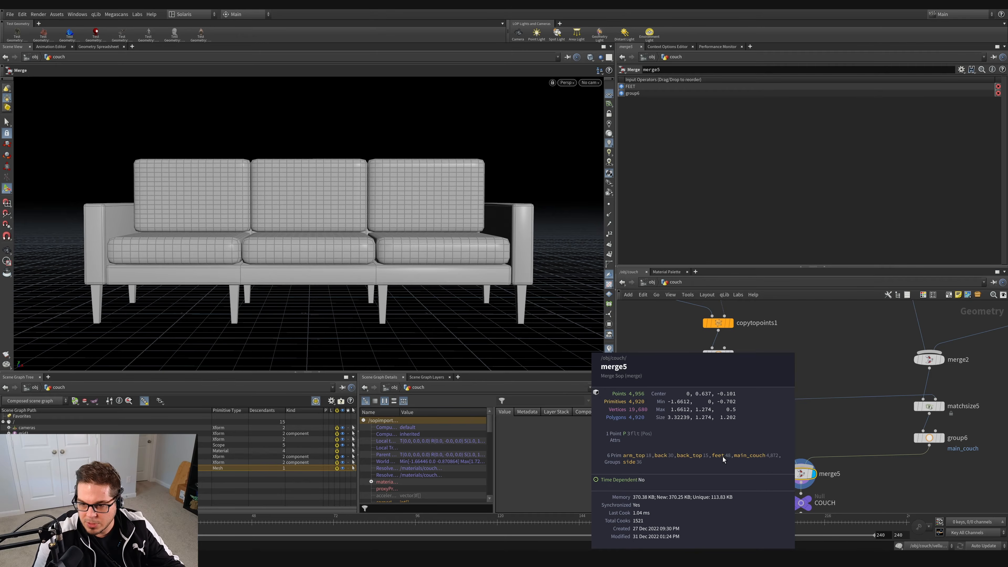
pyautogui.scroll(-6, 721, 453)
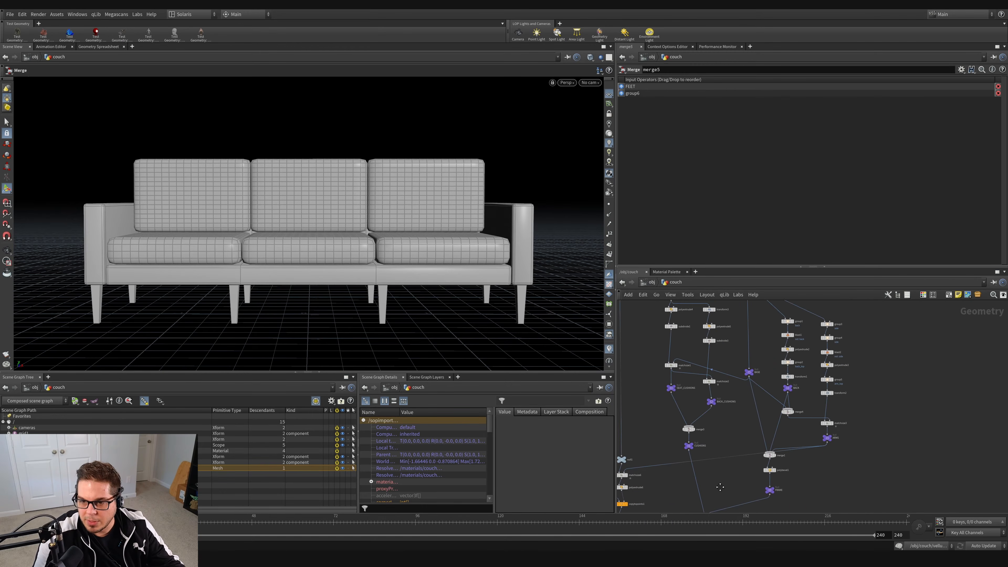
pyautogui.moveTo(721, 488); pyautogui.dragTo(721, 499, button='middle')
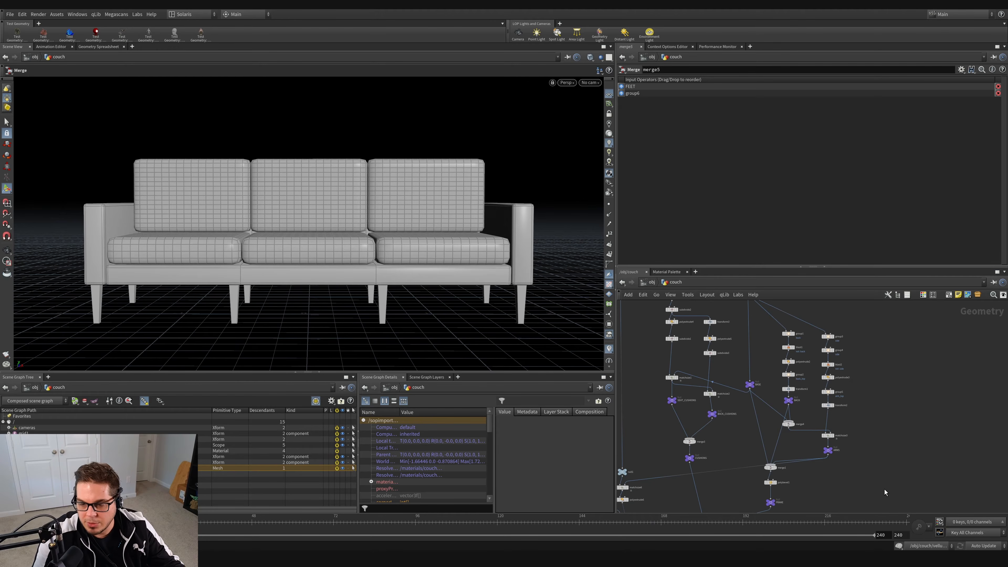
pyautogui.moveTo(885, 493); pyautogui.dragTo(935, 320, button='middle')
pyautogui.moveTo(934, 320); pyautogui.dragTo(911, 329, button='middle')
pyautogui.scroll(3, 681, 447)
pyautogui.moveTo(724, 452); pyautogui.dragTo(741, 437, button='middle')
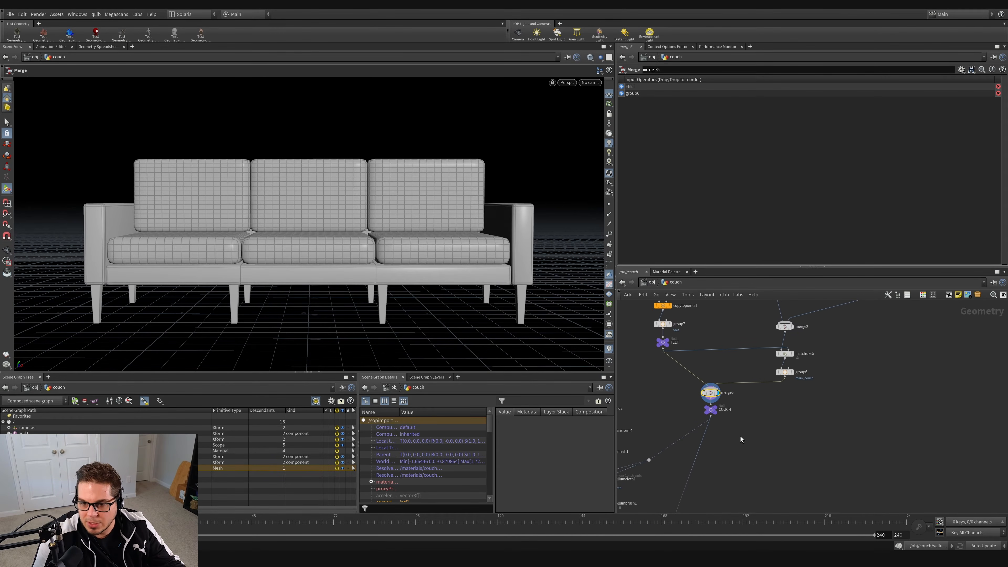
# Step: Move the COUCH null lower and insert a Group Delete node between merge5 and COUCH
pyautogui.moveTo(712, 411); pyautogui.dragTo(711, 435)
pyautogui.scroll(3, 706, 391)
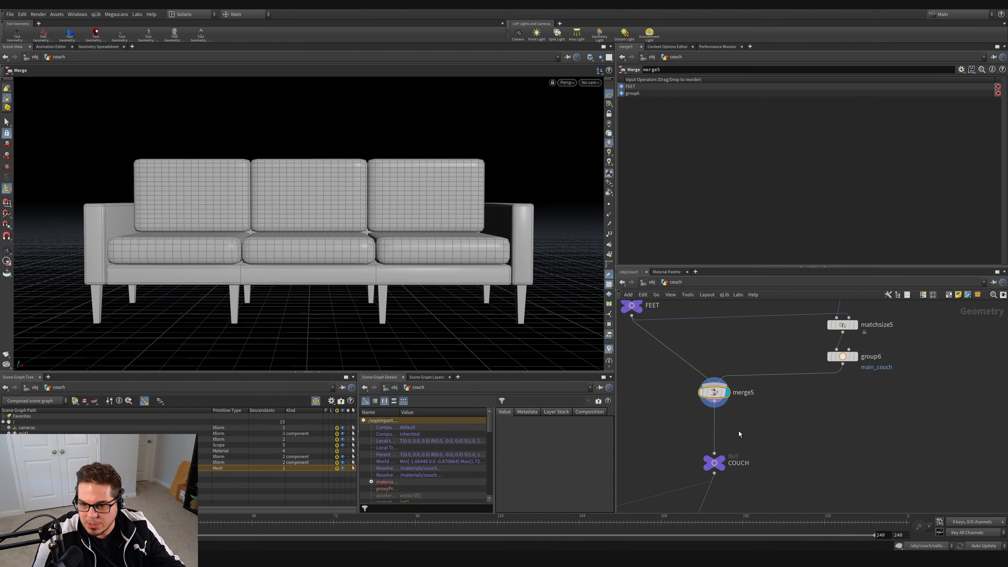
pyautogui.click(738, 431)
pyautogui.press('Tab')
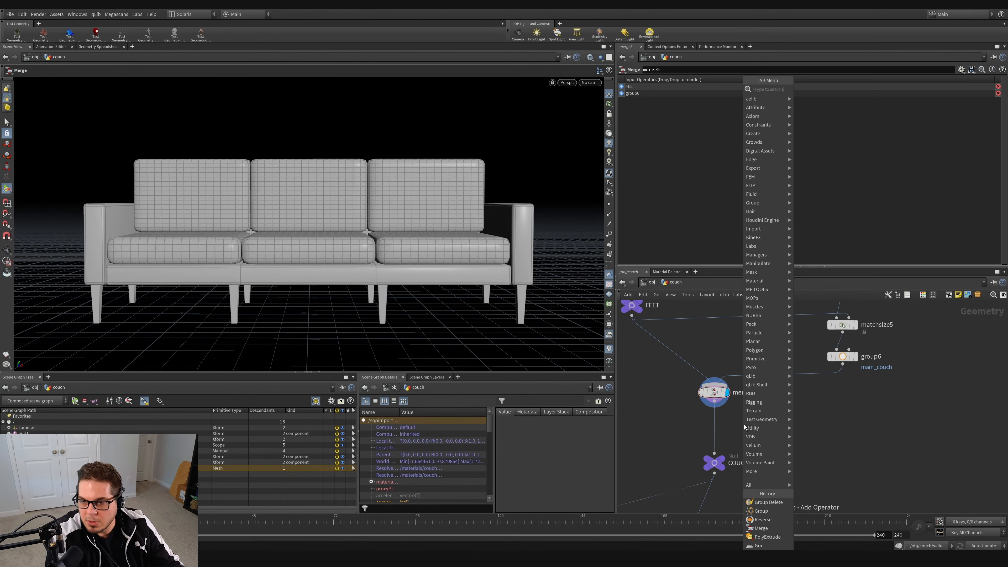
pyautogui.write('groupdel')
pyautogui.press('Return')
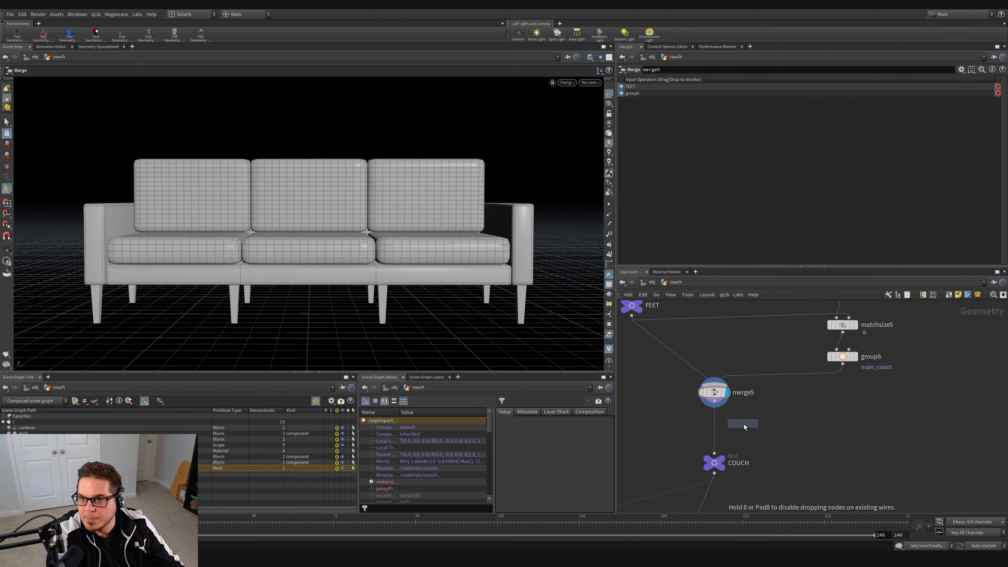
pyautogui.click(744, 419)
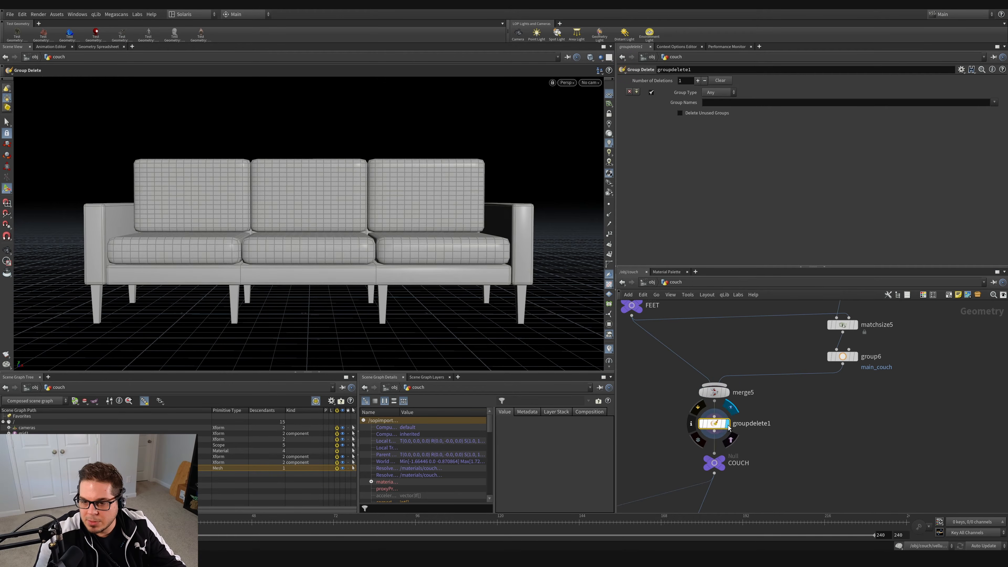
# Step: Set the Group Delete node to remove the arm_top, back, back_top and side groups, and check its node info
pyautogui.click(995, 102)
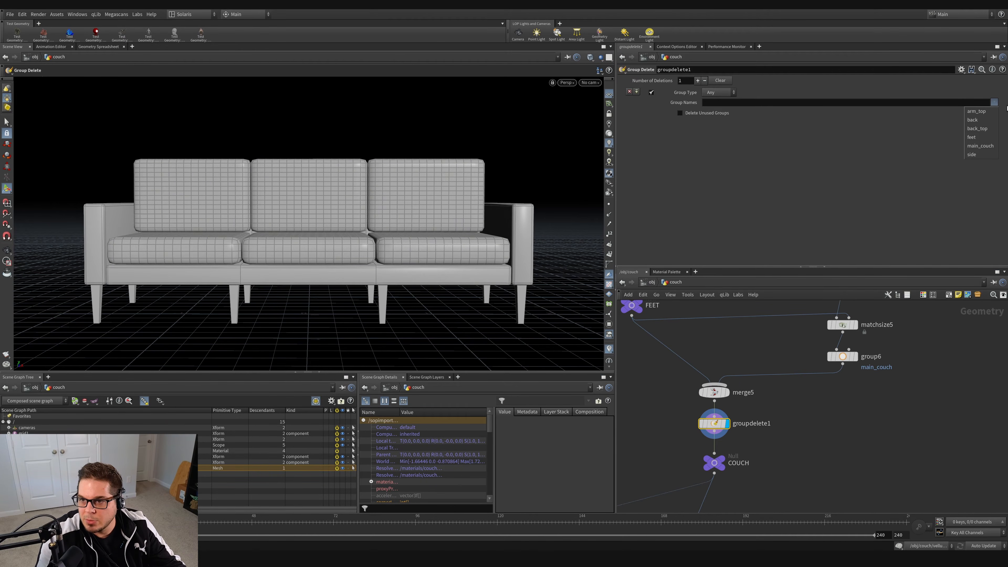
pyautogui.click(977, 112)
pyautogui.click(995, 103)
pyautogui.click(972, 120)
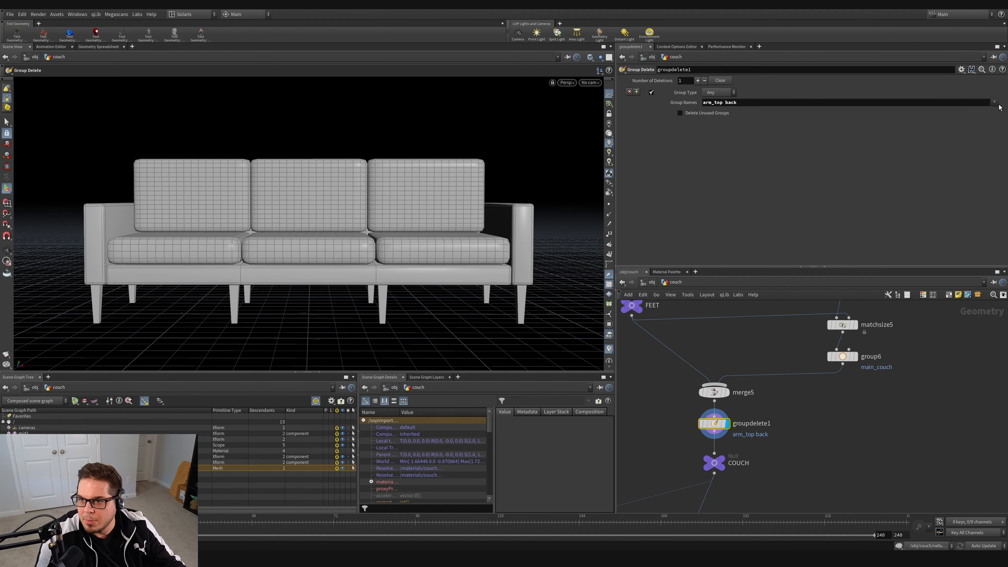
pyautogui.click(995, 102)
pyautogui.click(978, 128)
pyautogui.click(995, 102)
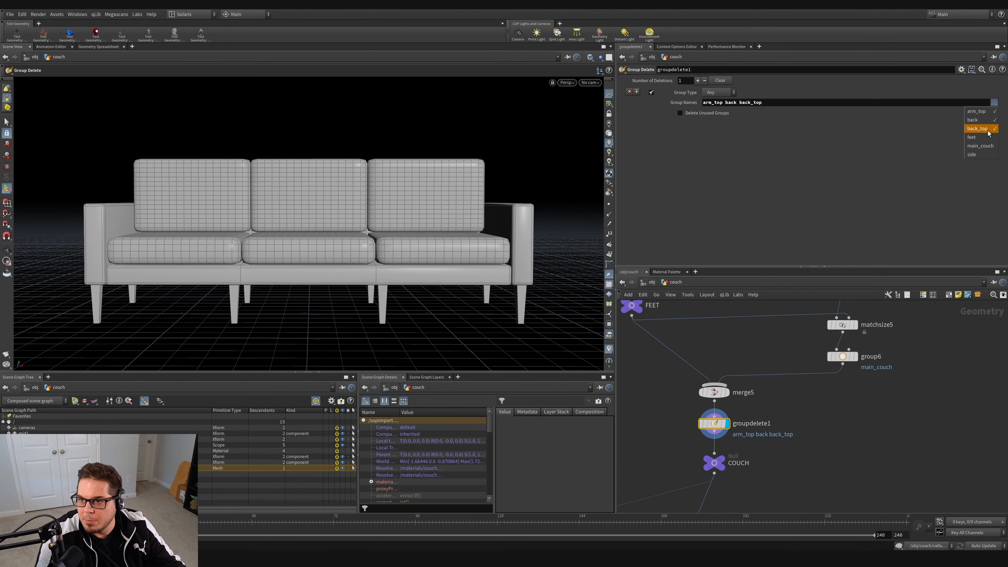
pyautogui.click(981, 155)
pyautogui.middleClick(713, 429)
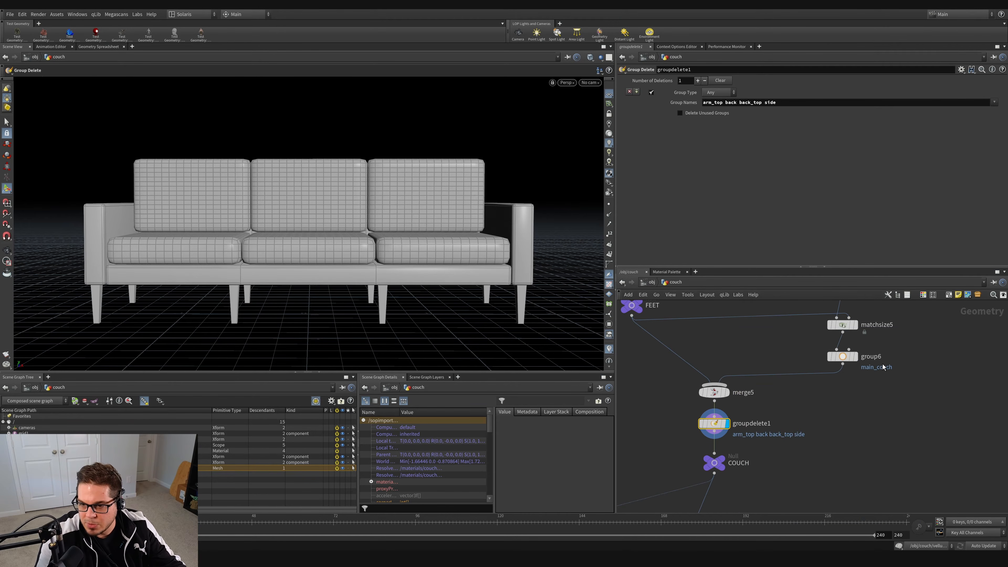
# Step: Display the THROW_PILLOWS null and the BLANKET null in turn to examine their geometry
pyautogui.moveTo(804, 469); pyautogui.dragTo(881, 408, button='middle')
pyautogui.scroll(-5, 875, 419)
pyautogui.moveTo(846, 471); pyautogui.dragTo(836, 396, button='middle')
pyautogui.scroll(3, 739, 432)
pyautogui.click(690, 420)
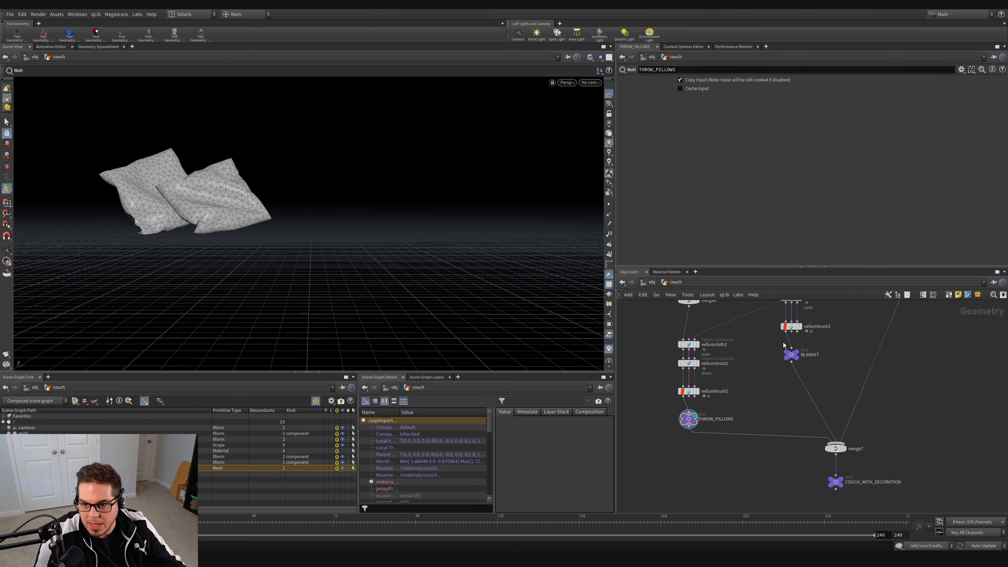
pyautogui.click(799, 352)
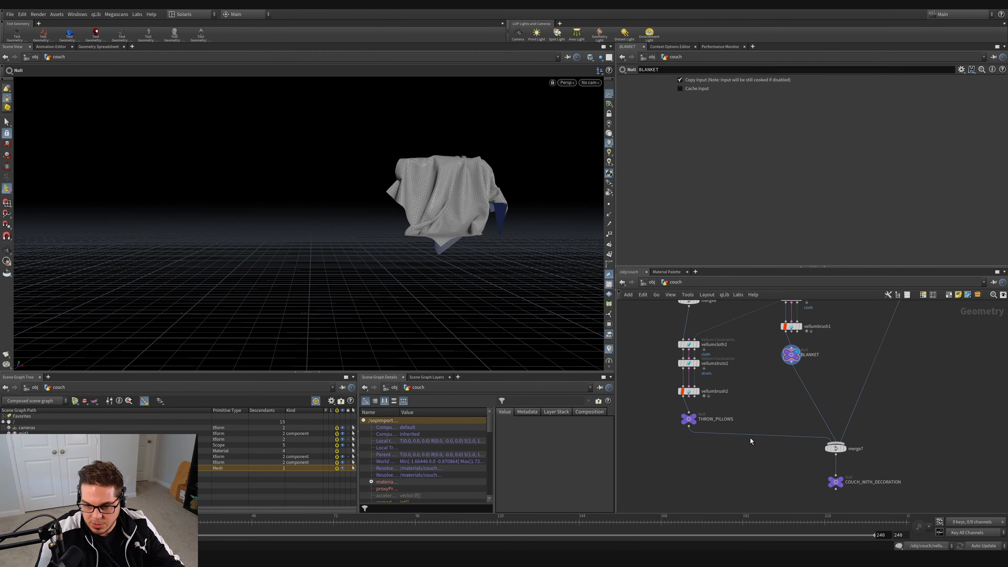
# Step: Insert a Group Create node between the blanket's Vellum Brush and the BLANKET null, and set its group name to blanket
pyautogui.press('Tab')
pyautogui.write('group')
pyautogui.press('Return')
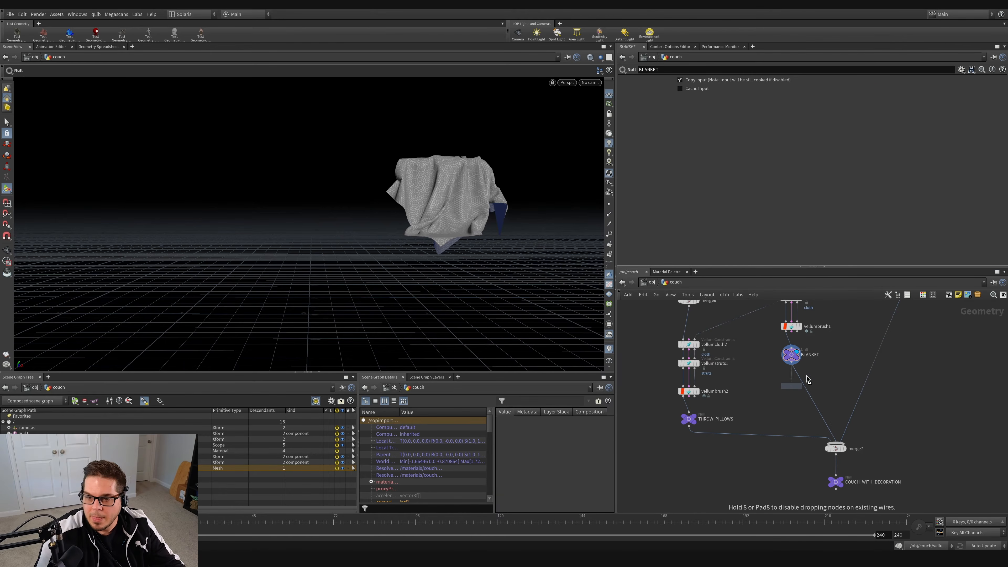
pyautogui.click(806, 388)
pyautogui.moveTo(805, 387); pyautogui.dragTo(793, 355)
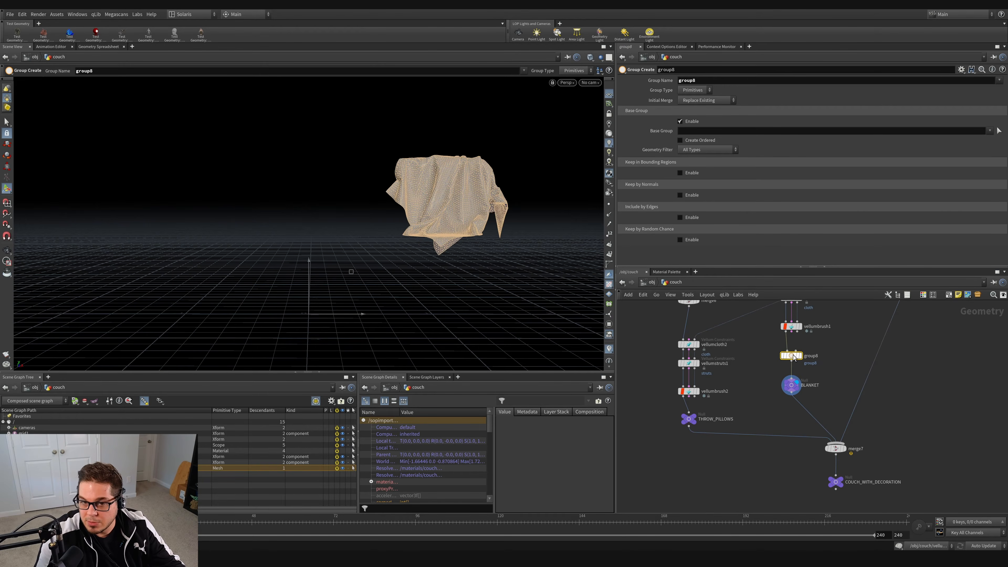
pyautogui.moveTo(709, 81); pyautogui.dragTo(562, 89)
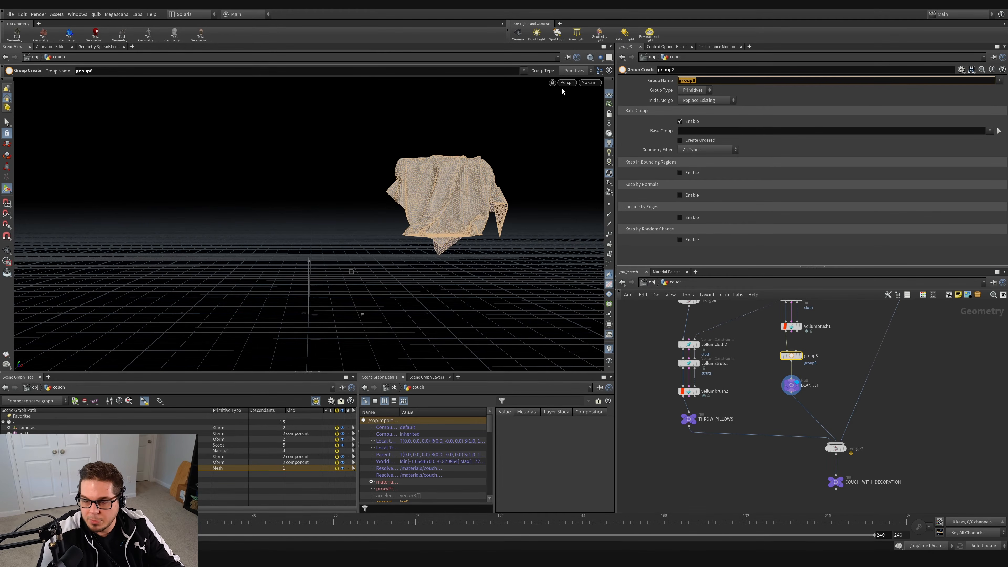
pyautogui.write('blanket')
pyautogui.press('Return')
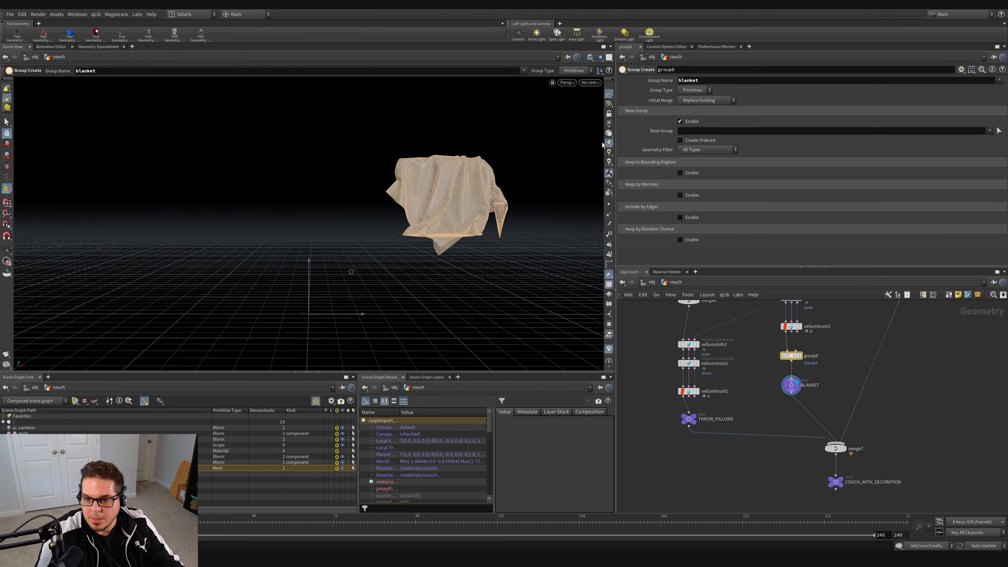
# Step: Insert a Group Create node between vellumbrush2 and the THROW_PILLOWS null, set its group name to pillows, and display it
pyautogui.scroll(3, 712, 462)
pyautogui.press('Tab')
pyautogui.write('group')
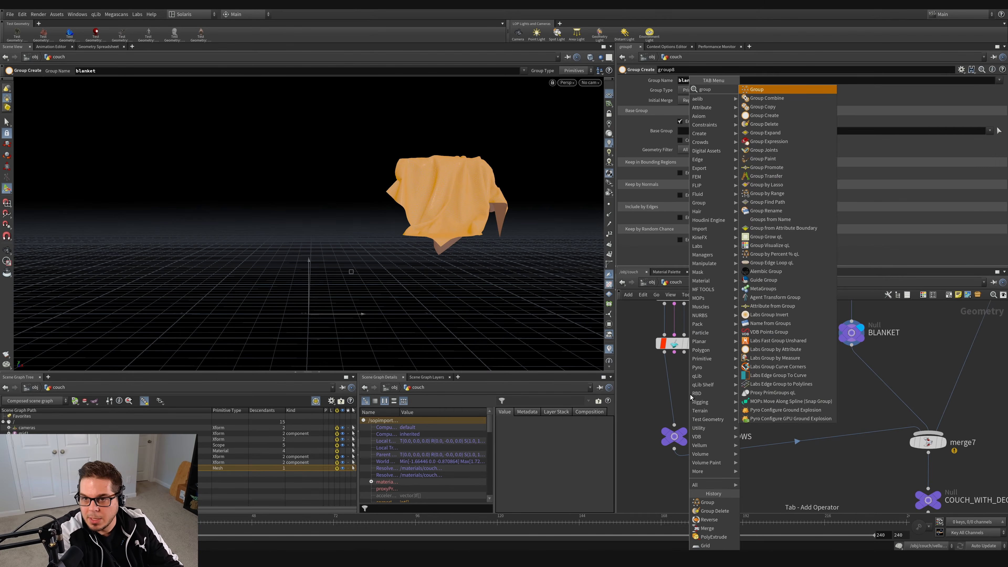
pyautogui.press('Return')
pyautogui.click(656, 382)
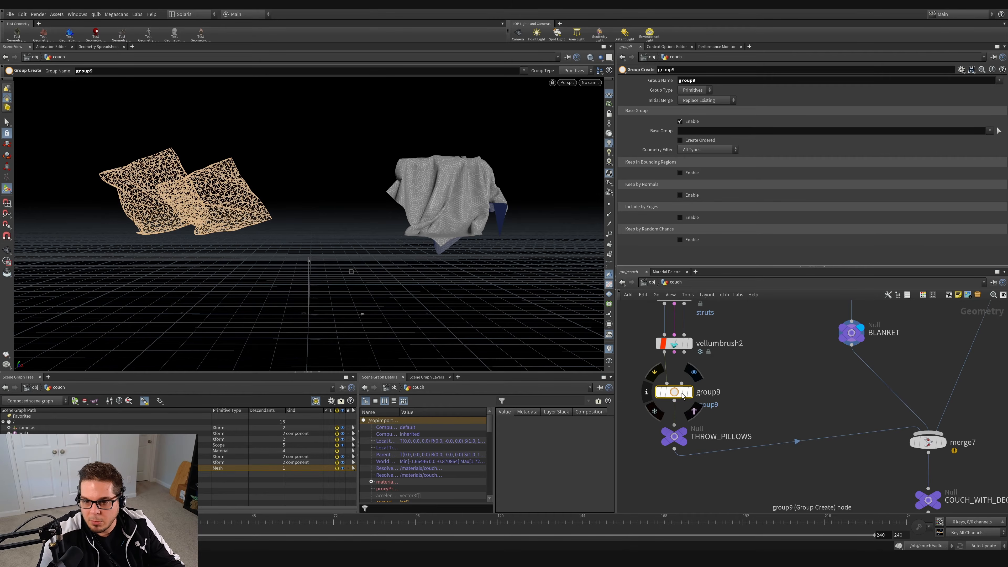
pyautogui.press('Tab')
pyautogui.write('pillows')
pyautogui.press('Return')
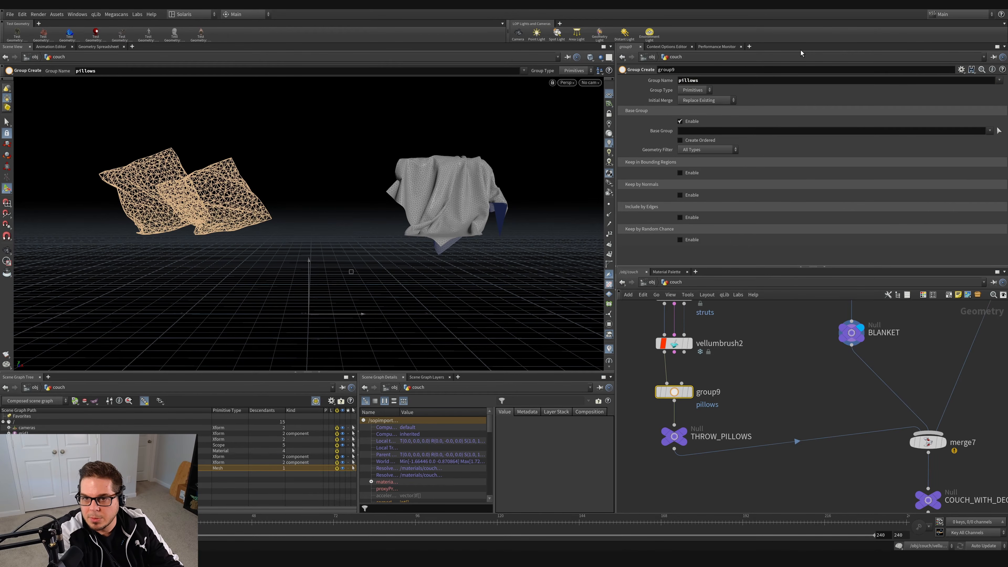
pyautogui.click(690, 393)
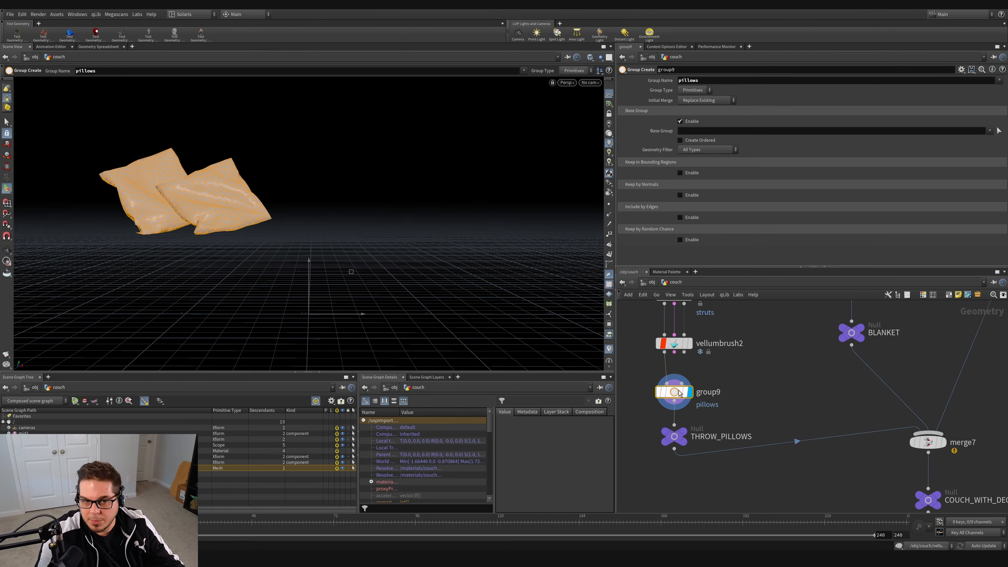
# Step: Display the COUCH_WITH_DECORATION null and check its primitive groups in the node info
pyautogui.moveTo(759, 396); pyautogui.dragTo(694, 360, button='middle')
pyautogui.click(864, 460)
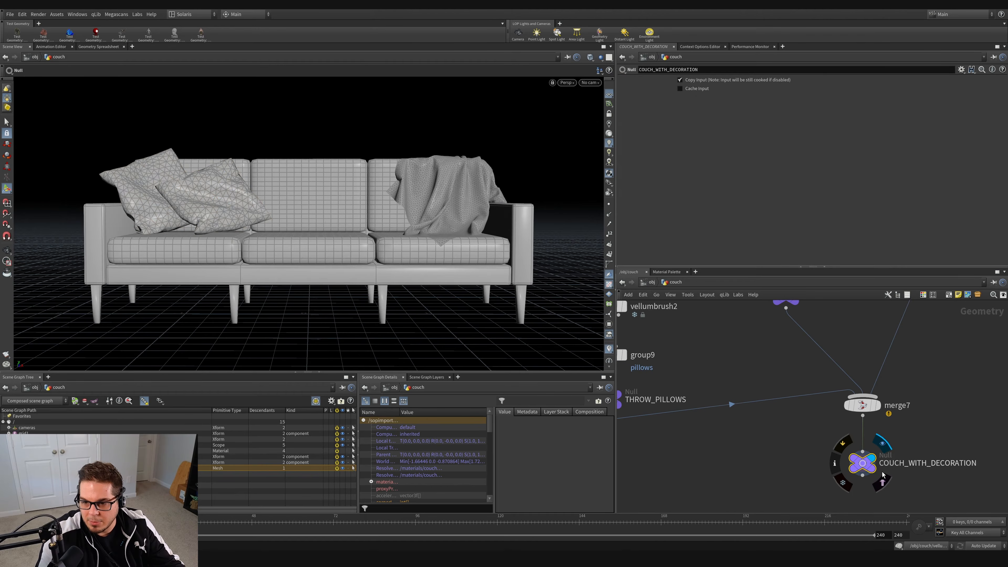
pyautogui.moveTo(864, 460); pyautogui.dragTo(881, 435, button='middle')
pyautogui.middleClick(863, 462)
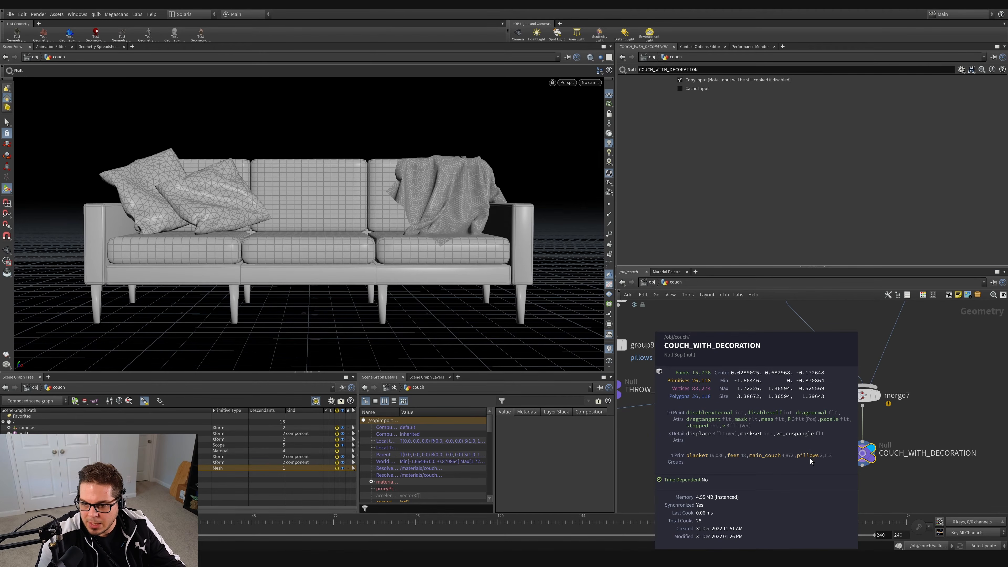
# Step: Move the COUCH_WITH_DECORATION null lower and insert a Name node between merge7 and the null
pyautogui.scroll(-4, 755, 468)
pyautogui.moveTo(755, 468); pyautogui.dragTo(721, 405, button='middle')
pyautogui.moveTo(780, 401); pyautogui.dragTo(782, 429)
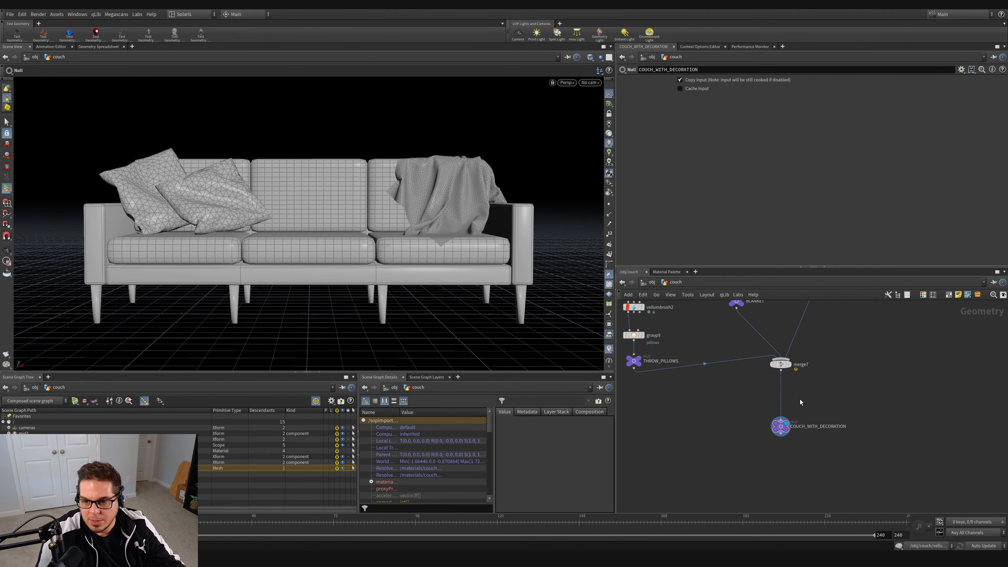
pyautogui.press('Tab')
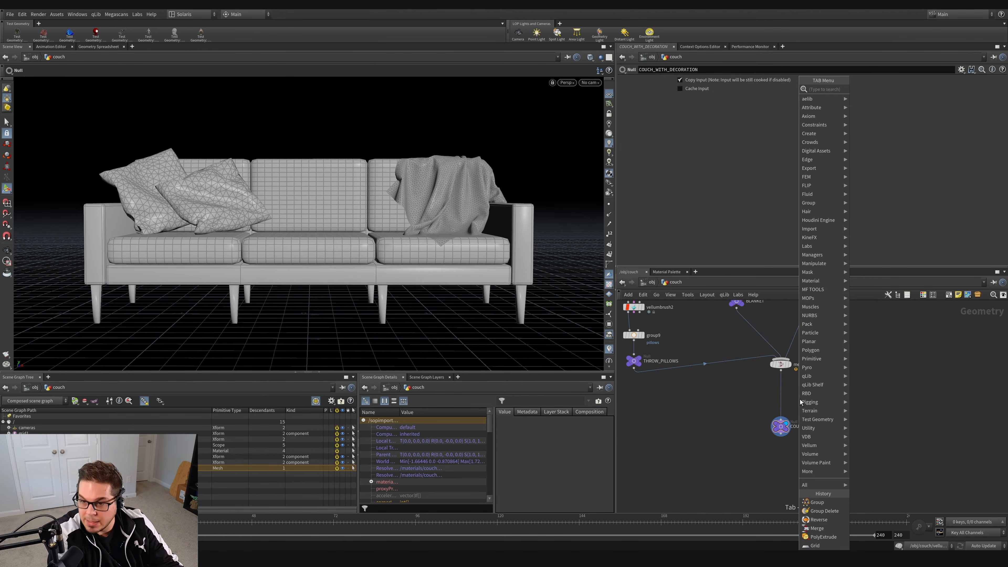
pyautogui.write('name')
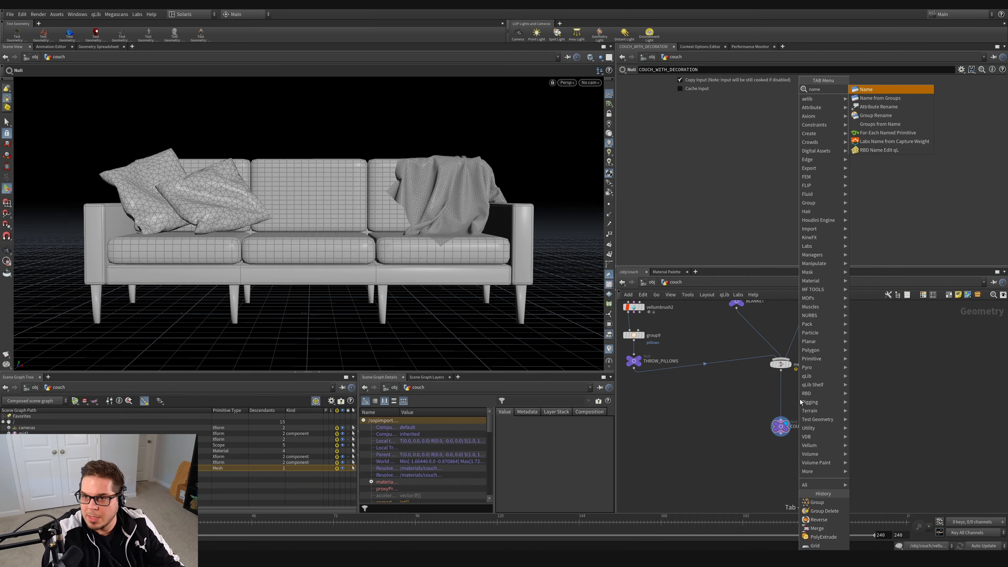
pyautogui.press('Down')
pyautogui.press('Return')
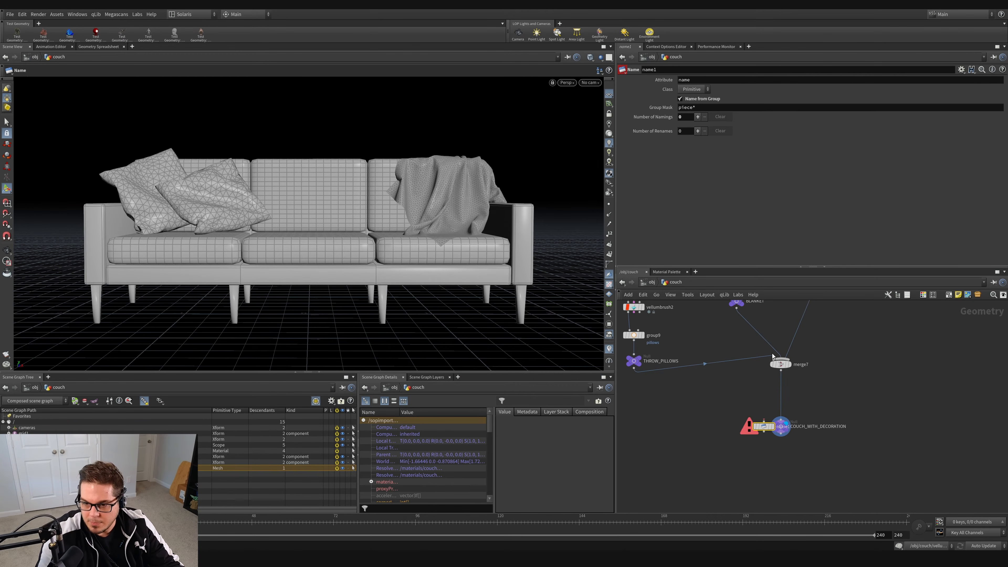
pyautogui.moveTo(763, 426); pyautogui.dragTo(781, 398)
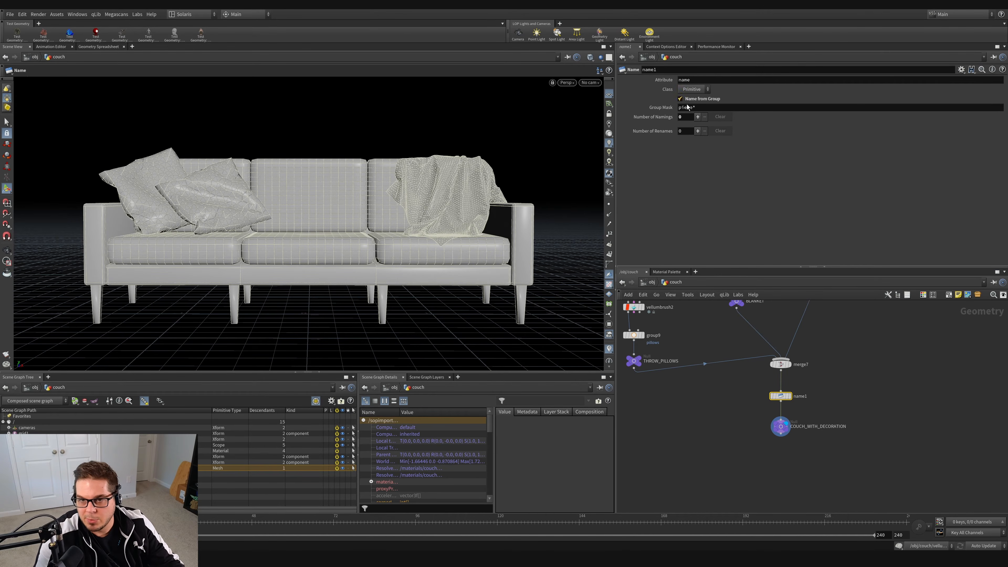
# Step: Set the Name node's group mask to * and save the scene
pyautogui.moveTo(683, 106)
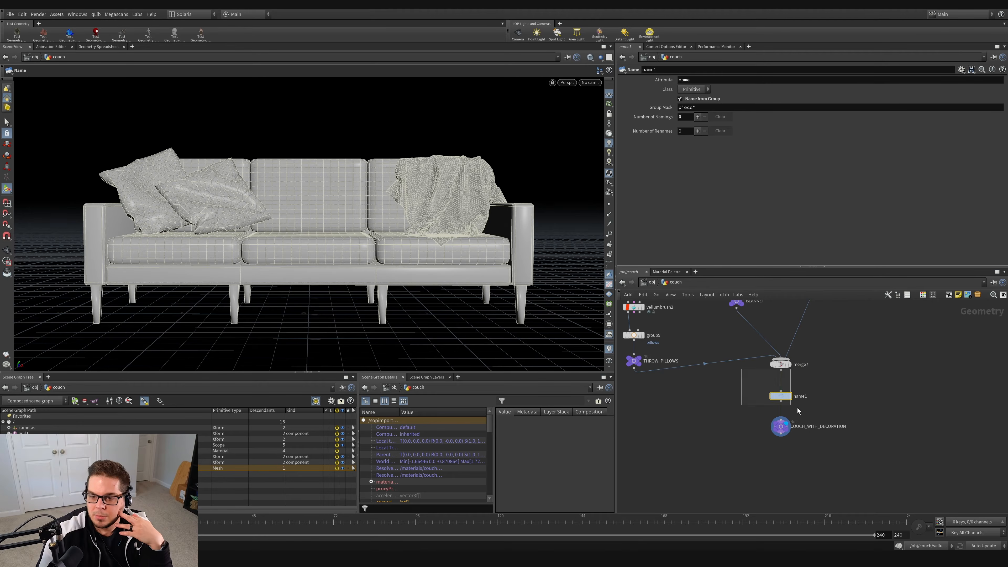
pyautogui.doubleClick(693, 108)
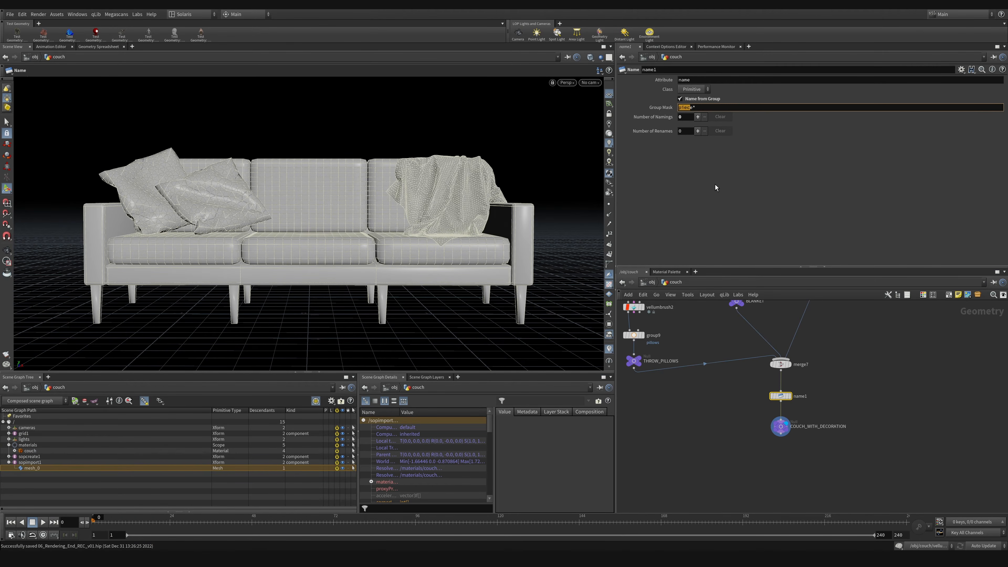
pyautogui.write('*')
pyautogui.press('Return')
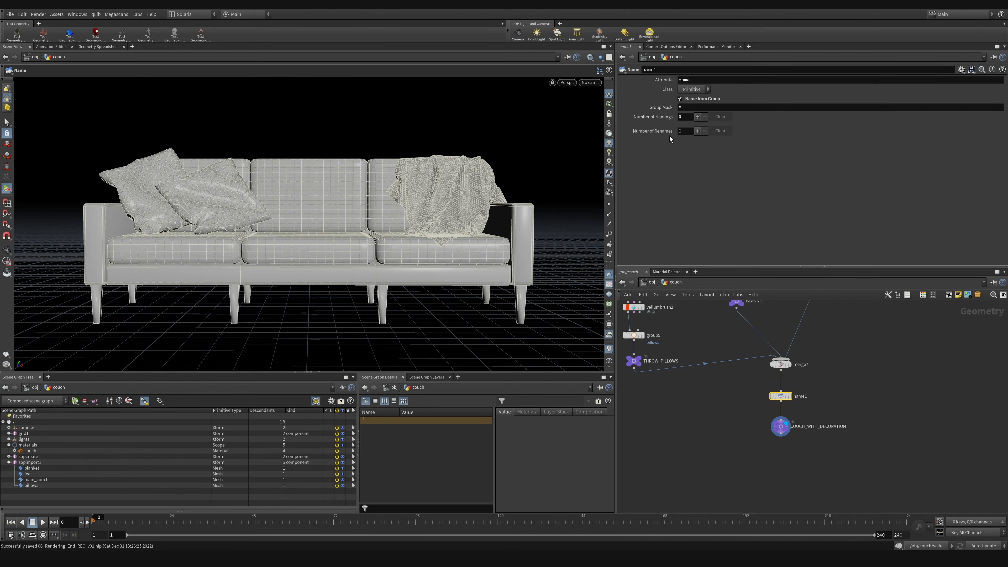
pyautogui.moveTo(689, 108); pyautogui.dragTo(672, 108)
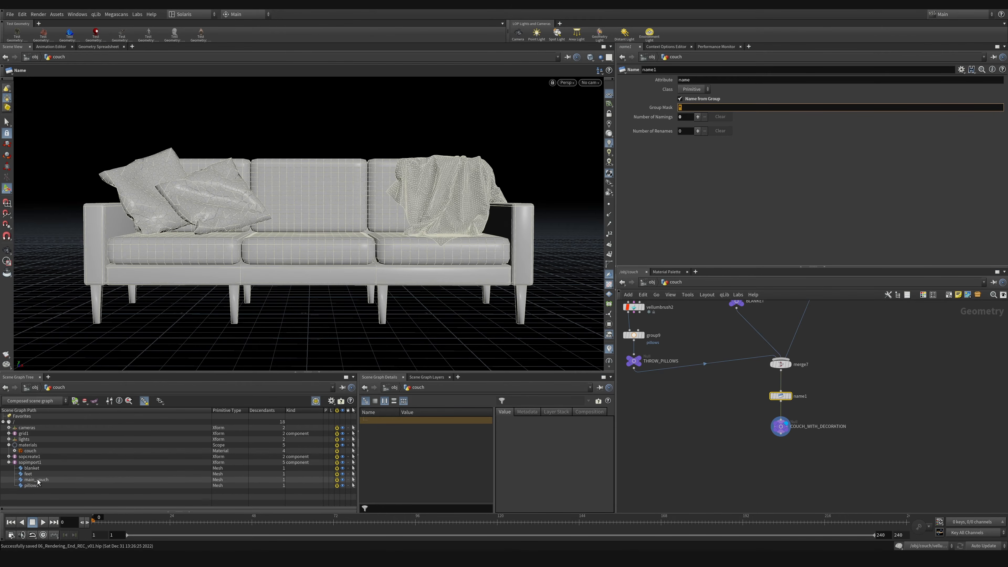
pyautogui.click(646, 484)
pyautogui.hotkey('ctrl', 's')
# Step: Return to the stage network and set assignmaterial1's primitives to /sopimport1/main_couch
pyautogui.click(652, 282)
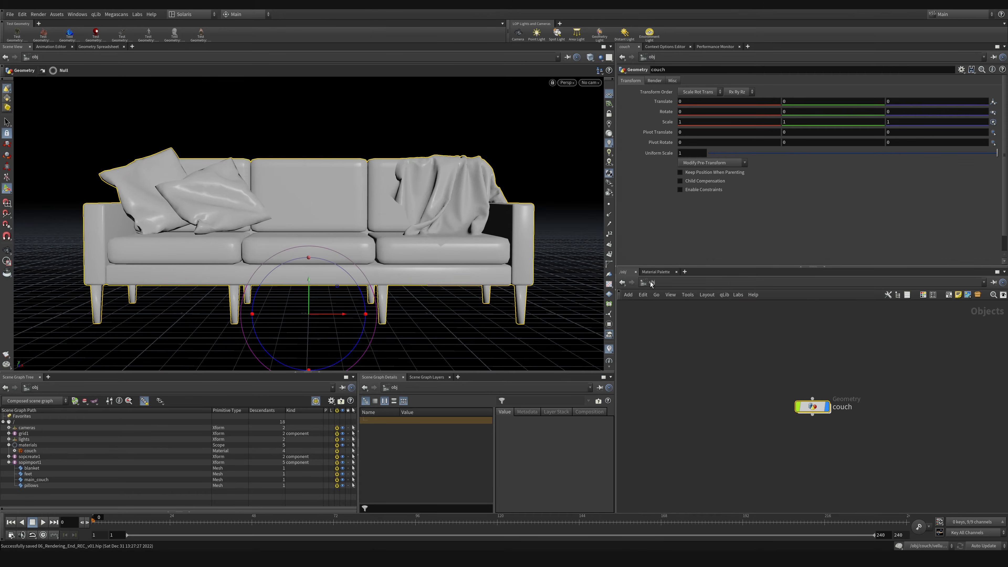
pyautogui.click(652, 283)
pyautogui.click(661, 353)
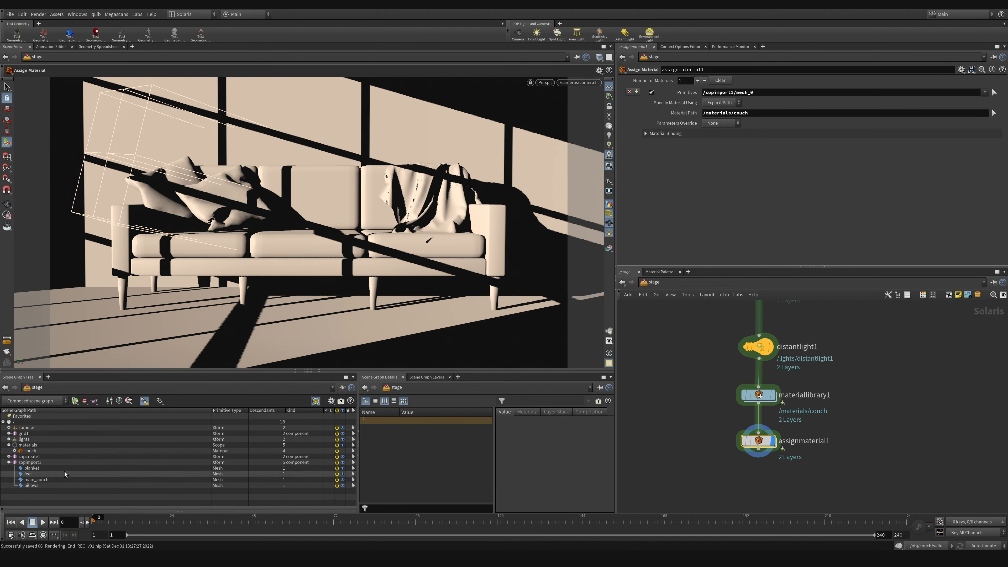
pyautogui.moveTo(111, 480); pyautogui.dragTo(741, 98)
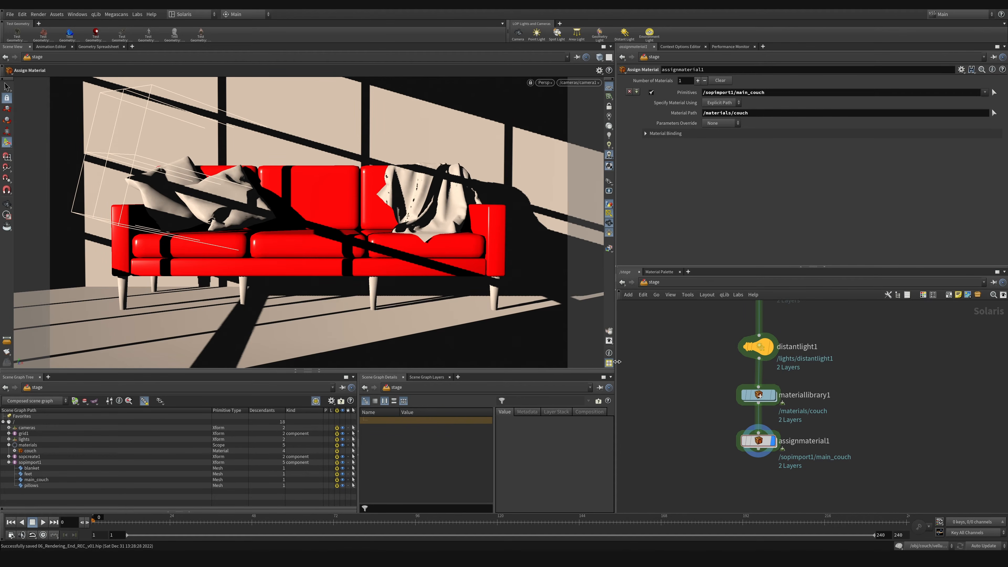
# Step: Set the base color of the couch material's MaterialX standard surface to a beige of 0.77, 0.705705, 0.64141
pyautogui.doubleClick(771, 402)
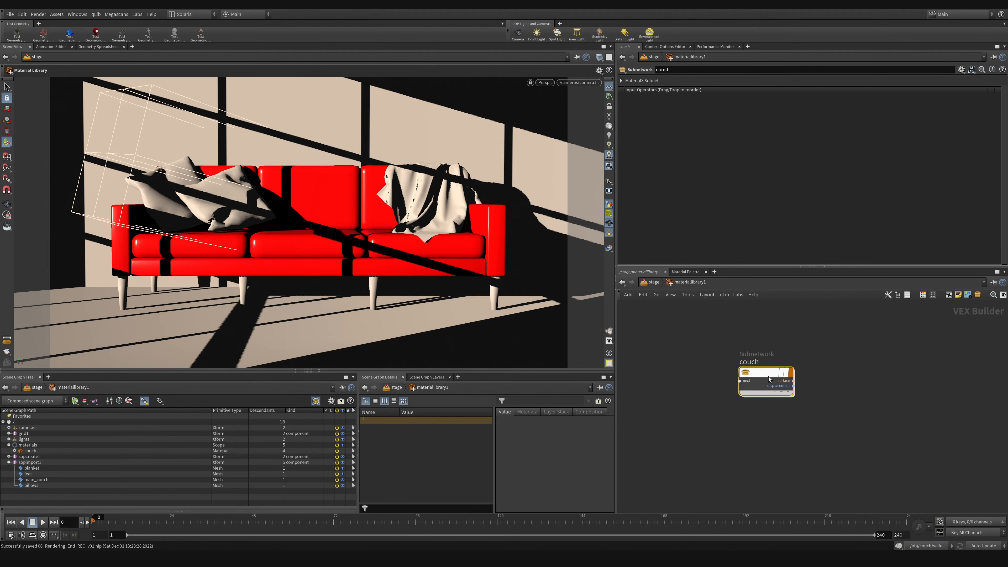
pyautogui.doubleClick(768, 377)
pyautogui.click(691, 113)
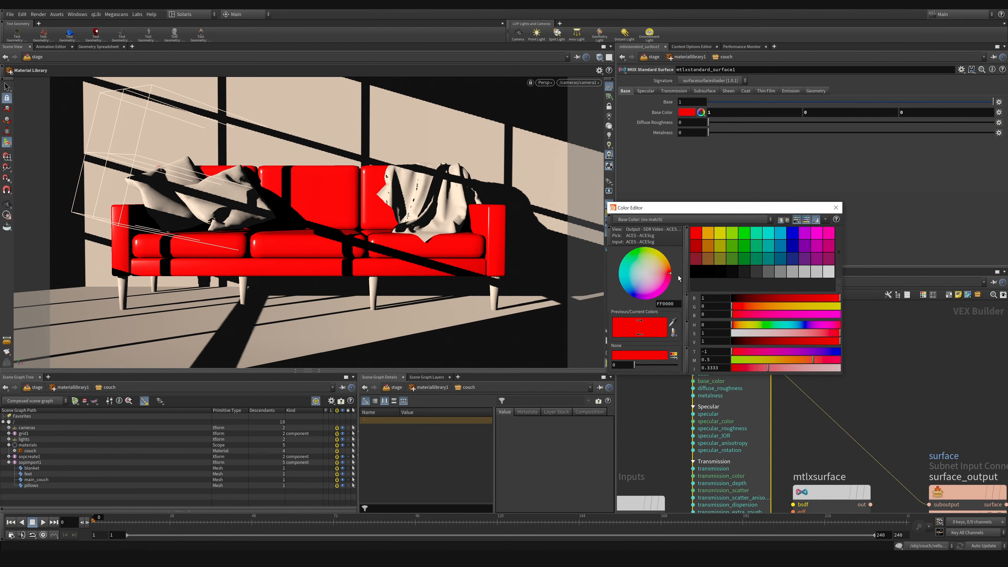
pyautogui.click(708, 233)
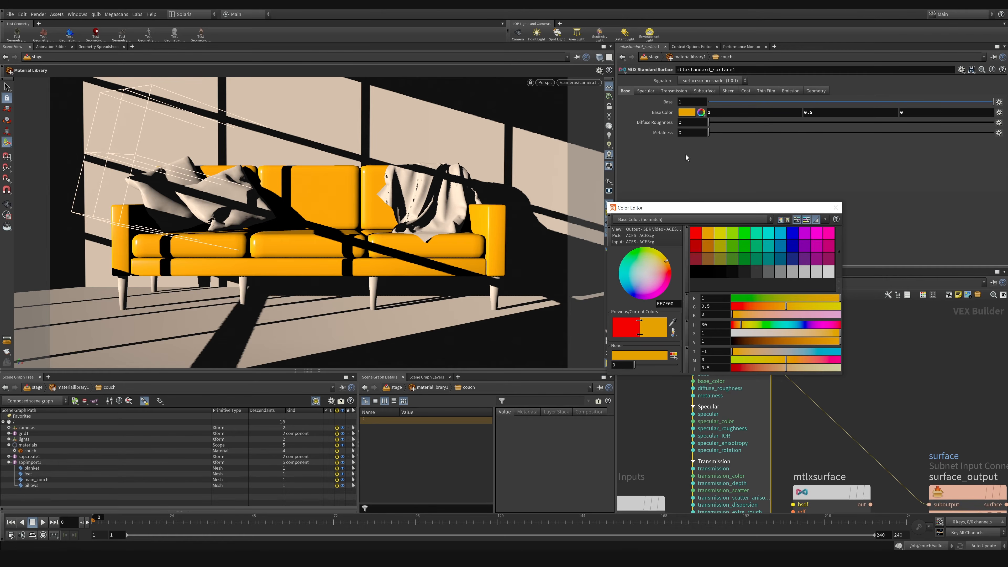
pyautogui.moveTo(819, 331); pyautogui.dragTo(749, 335)
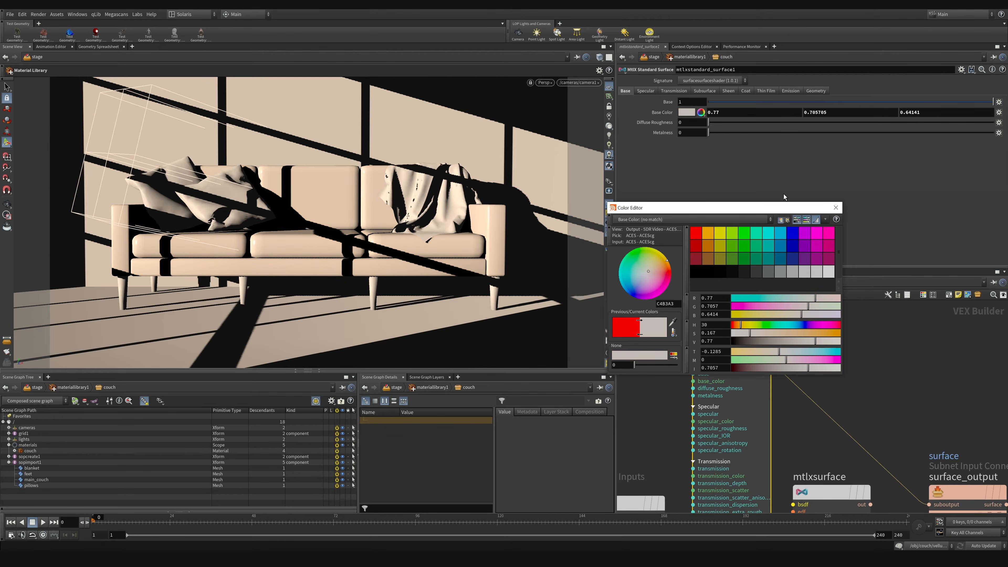
pyautogui.click(836, 207)
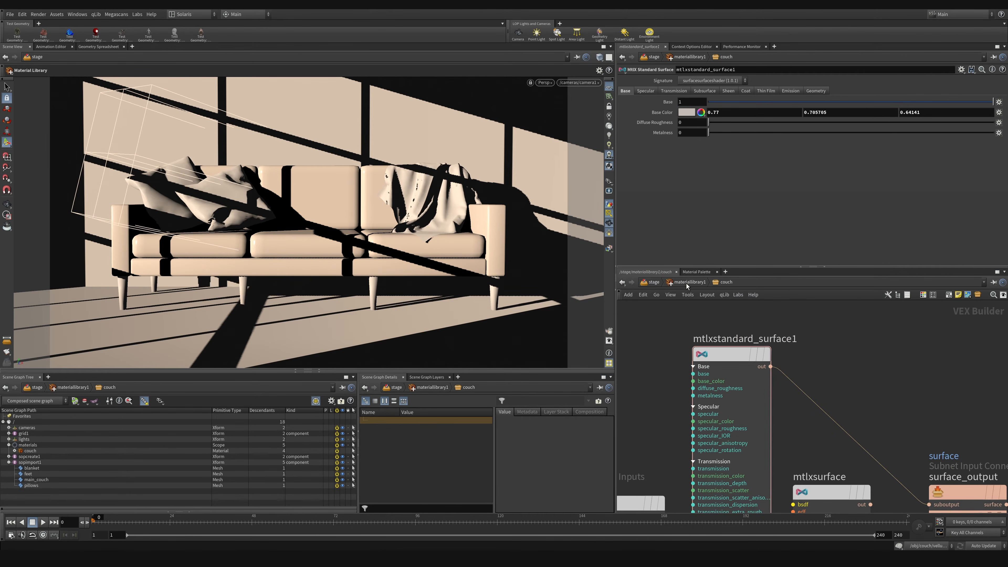
# Step: Duplicate the couch material subnetwork in the material library and rename the copy blanket
pyautogui.press('u')
pyautogui.moveTo(778, 460); pyautogui.dragTo(778, 424, button='middle')
pyautogui.keyDown('alt'); pyautogui.moveTo(750, 337); pyautogui.dragTo(750, 388); pyautogui.keyUp('alt')
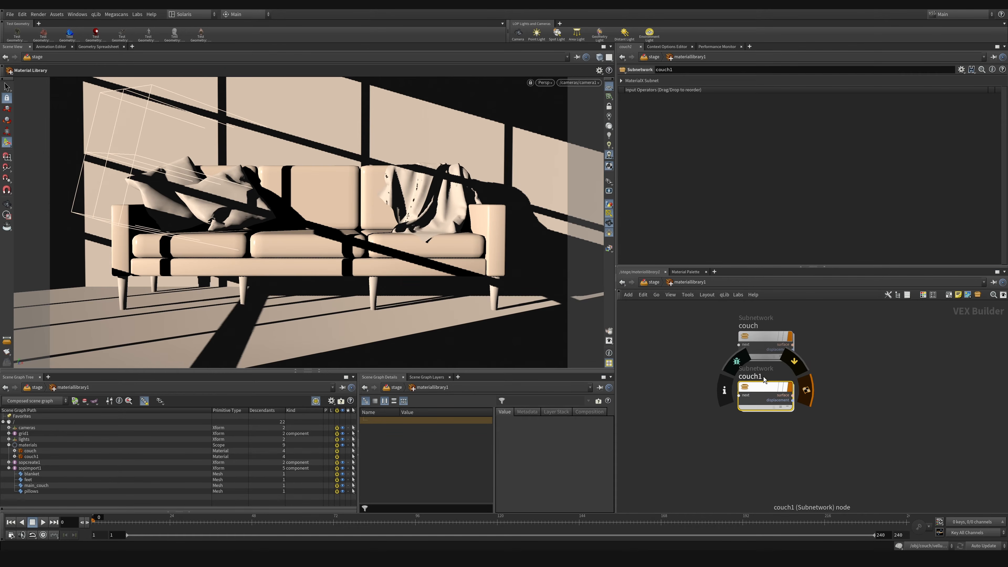
pyautogui.moveTo(765, 387); pyautogui.dragTo(662, 409)
pyautogui.click(758, 391)
pyautogui.press('BackSpace')
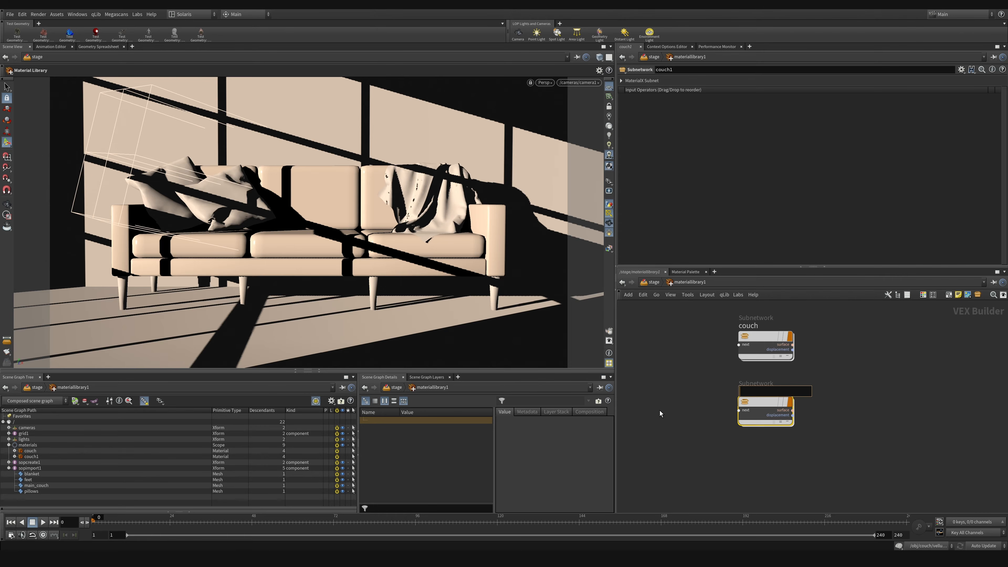
pyautogui.write('blanket')
pyautogui.press('Return')
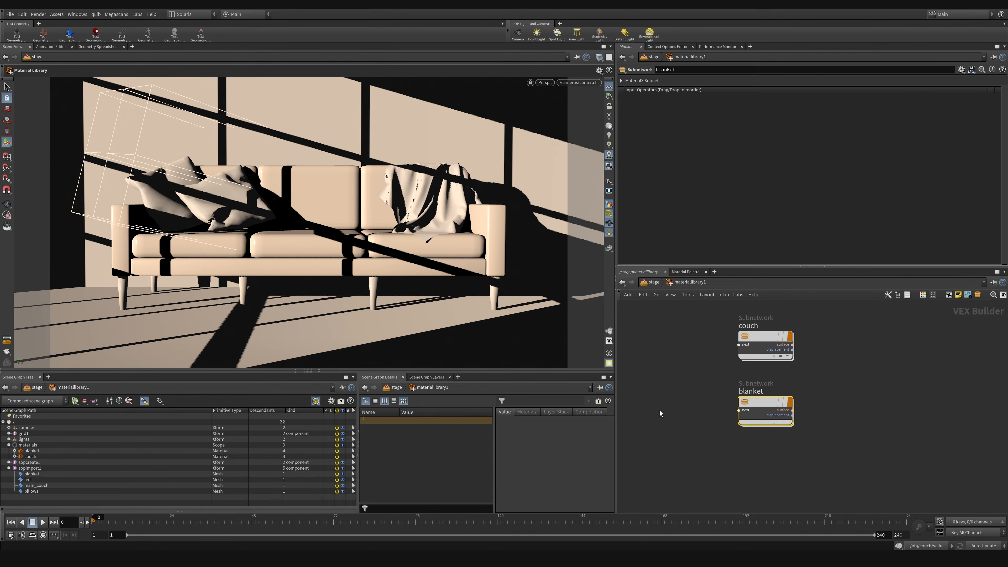
# Step: Duplicate the blanket material subnetwork and rename the copy pillows
pyautogui.keyDown('alt'); pyautogui.moveTo(759, 412); pyautogui.dragTo(763, 473); pyautogui.keyUp('alt')
pyautogui.moveTo(766, 449); pyautogui.dragTo(760, 426, button='middle')
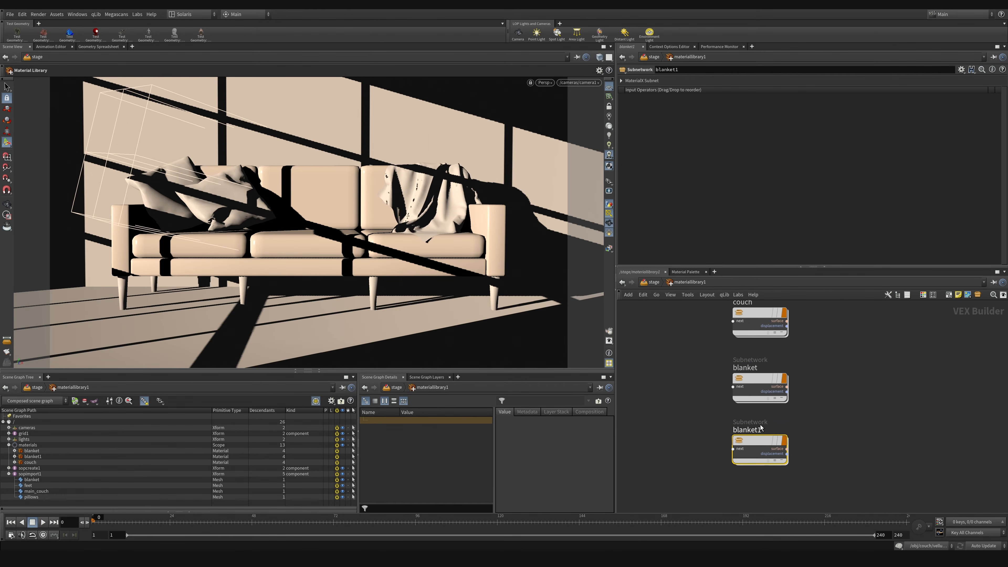
pyautogui.doubleClick(761, 427)
pyautogui.write('pillows')
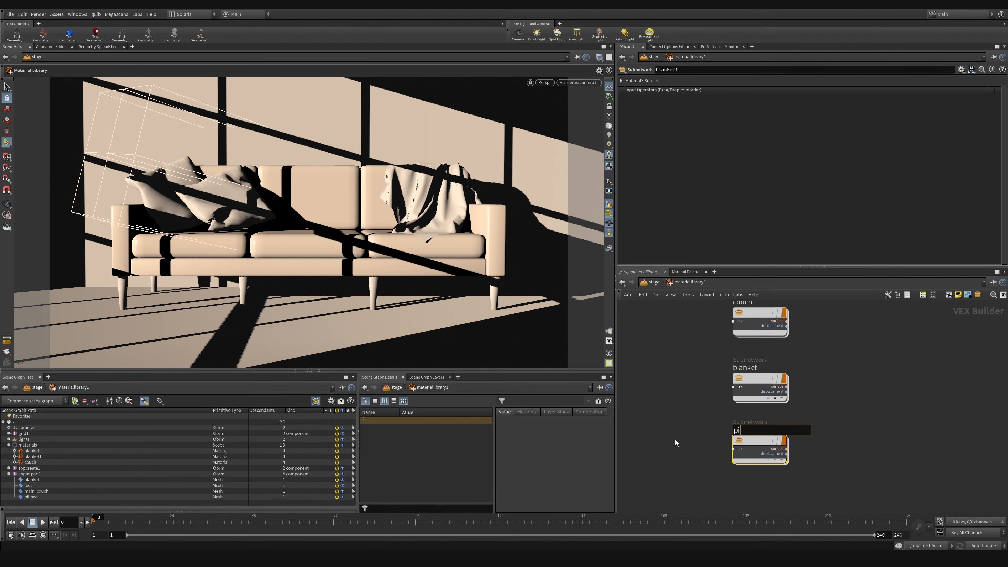
pyautogui.press('Return')
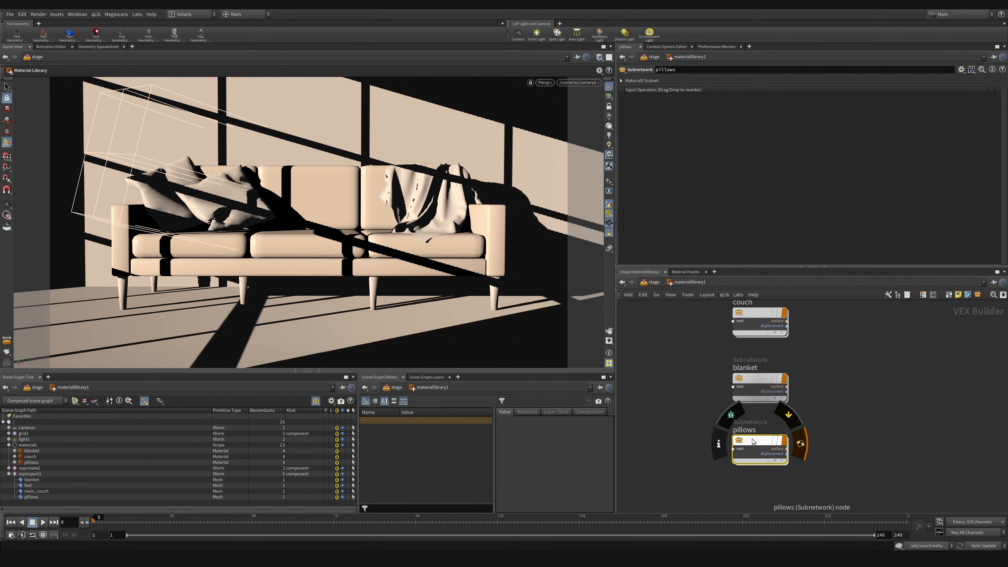
# Step: Duplicate the pillows material subnetwork and rename the copy legs
pyautogui.keyDown('alt'); pyautogui.moveTo(756, 441); pyautogui.dragTo(754, 487); pyautogui.keyUp('alt')
pyautogui.doubleClick(760, 475)
pyautogui.hotkey('ctrl', 'a')
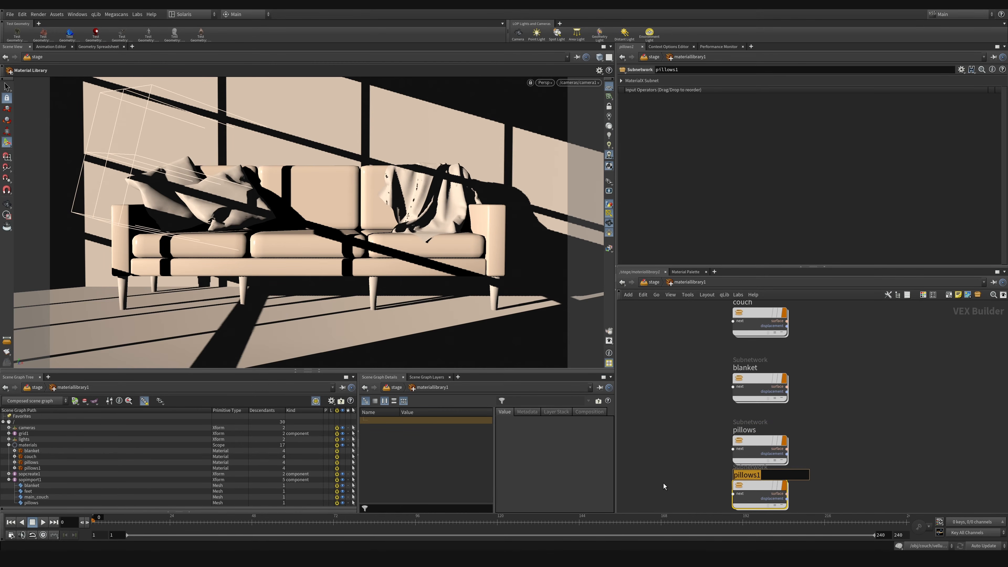
pyautogui.write('legs')
pyautogui.press('Return')
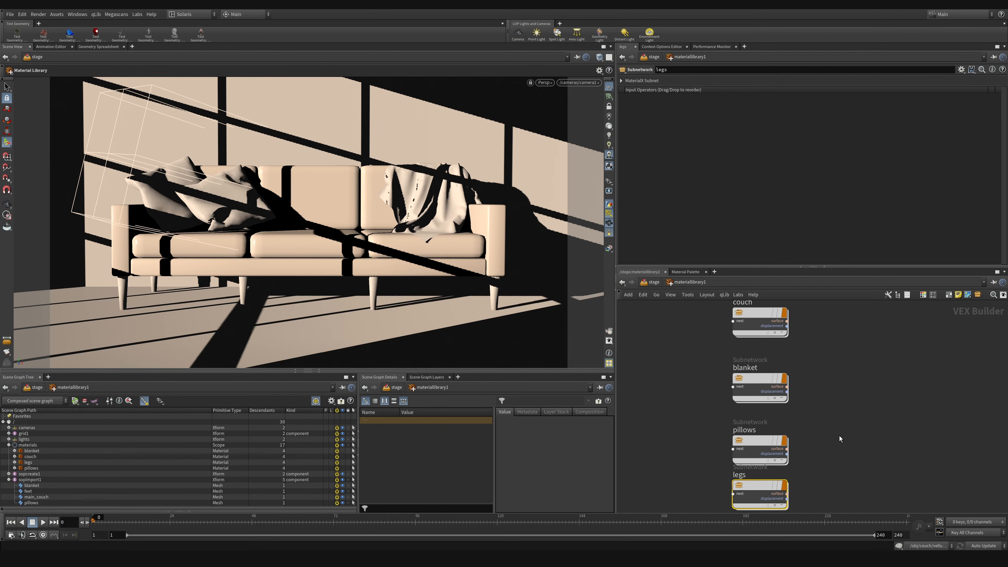
# Step: Arrange the four material subnetworks in a two-by-two grid, with pillows beside couch and legs beside blanket
pyautogui.scroll(-2, 663, 479)
pyautogui.moveTo(741, 457); pyautogui.dragTo(818, 351)
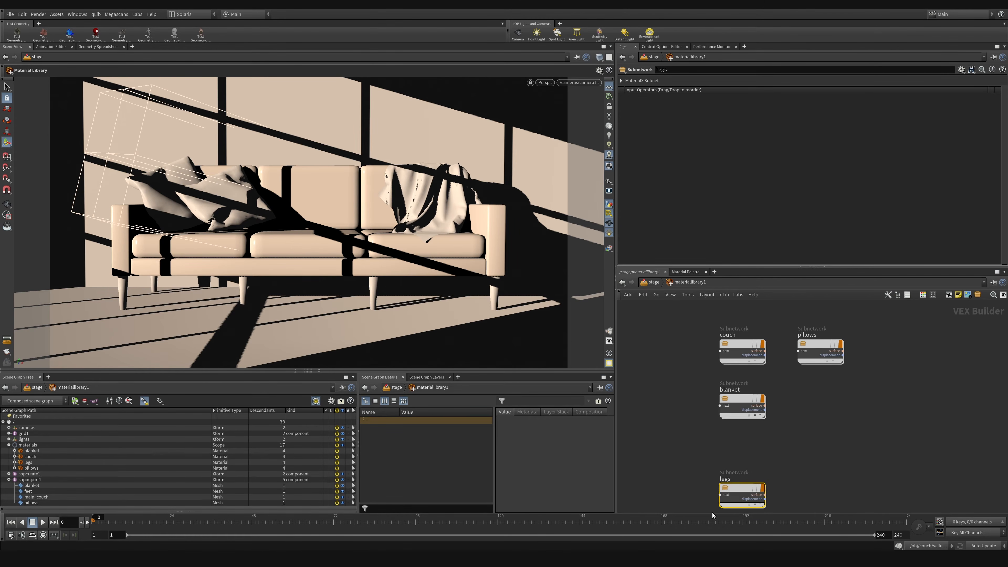
pyautogui.moveTo(742, 492); pyautogui.dragTo(820, 403)
pyautogui.scroll(2, 788, 364)
pyautogui.scroll(-2, 789, 364)
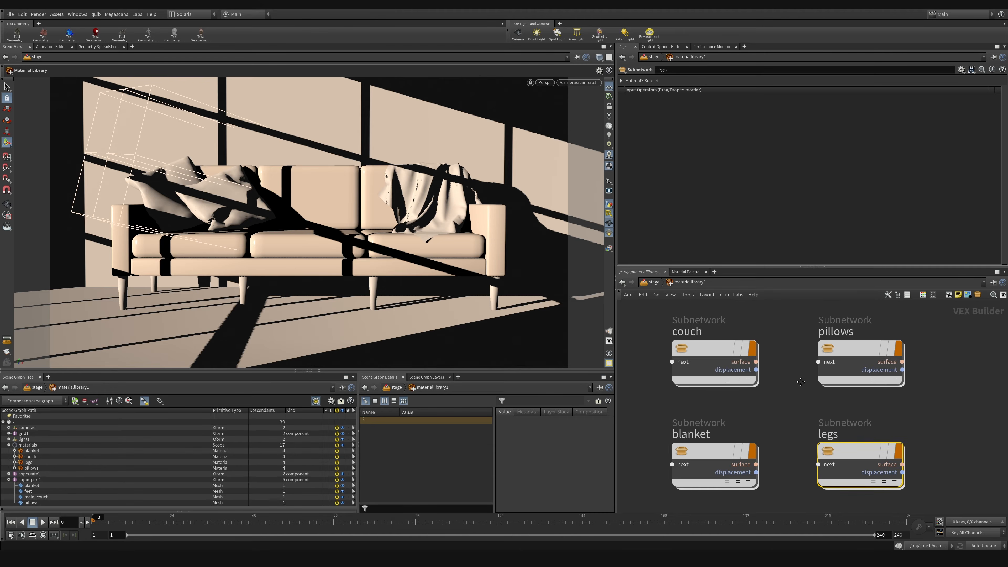
# Step: Set the pillows material's base color to dark red (0.281, 0.051142, 0.051142) in its standard surface shader and save the scene
pyautogui.click(844, 359)
pyautogui.doubleClick(844, 359)
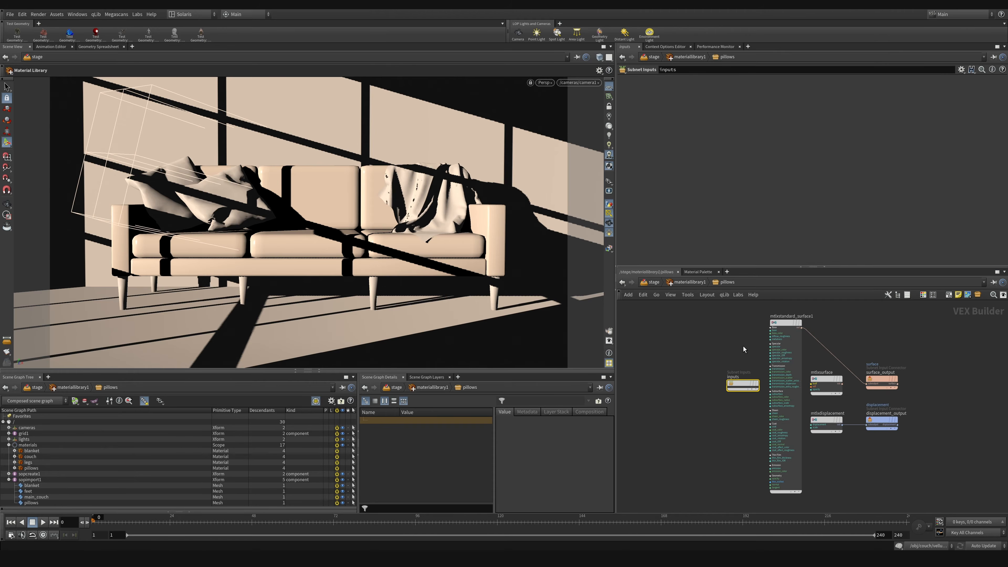
pyautogui.click(784, 324)
pyautogui.click(689, 114)
pyautogui.click(705, 235)
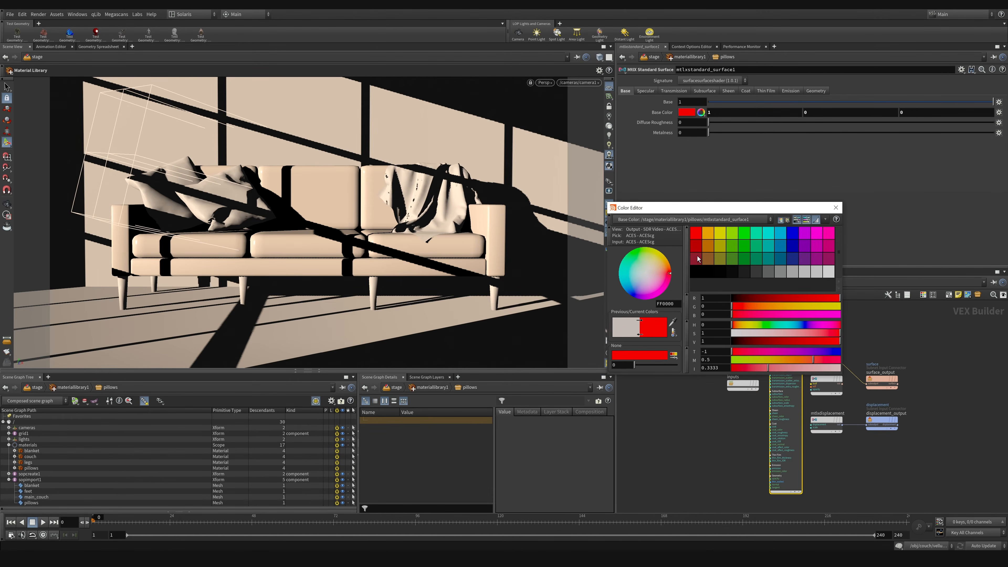
pyautogui.moveTo(750, 300); pyautogui.dragTo(763, 299)
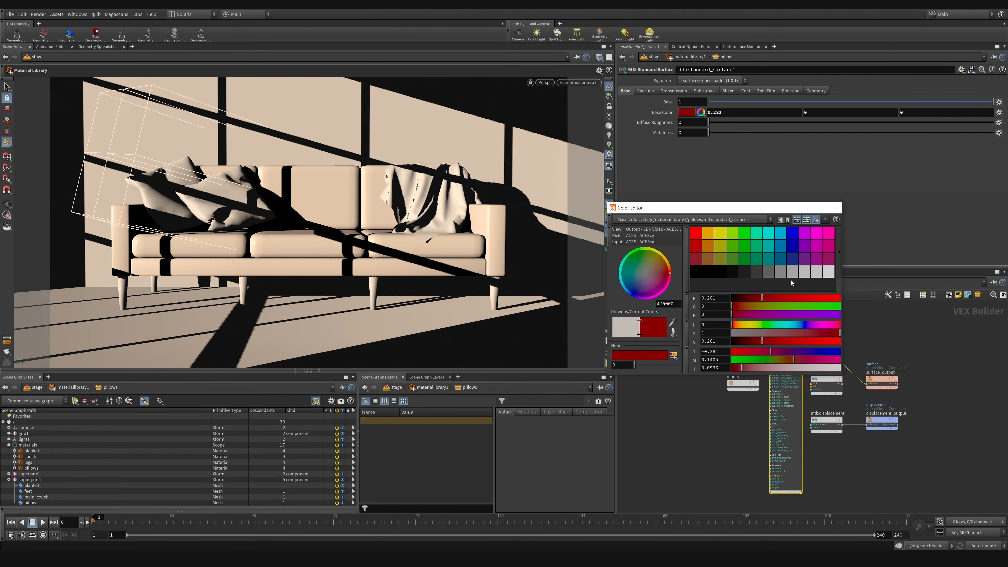
pyautogui.moveTo(832, 333); pyautogui.dragTo(820, 333)
pyautogui.hotkey('ctrl', 's')
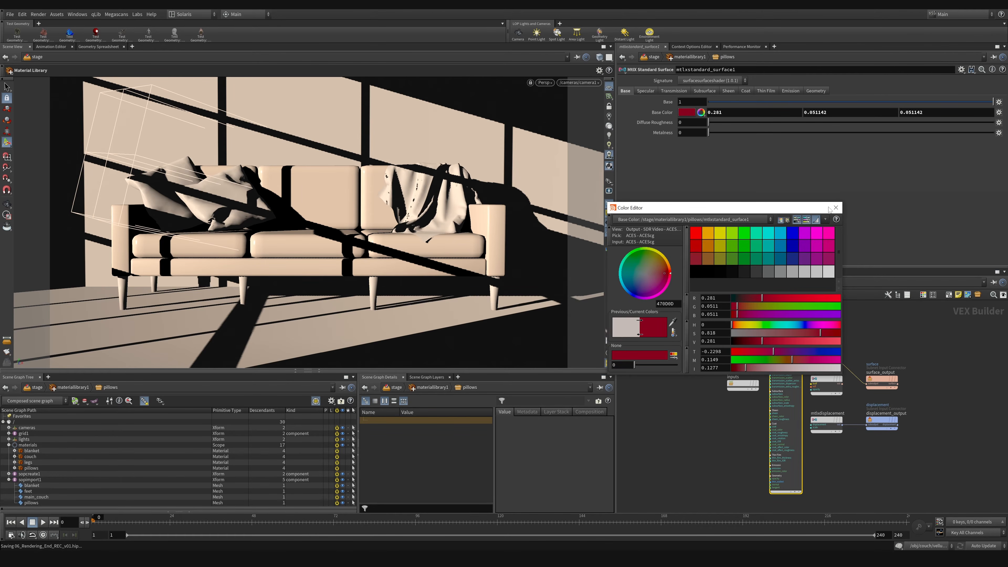
pyautogui.click(836, 207)
# Step: Set the base color of the blanket material's standard surface shader to dark grey (0.1, 0.1, 0.1)
pyautogui.press('u')
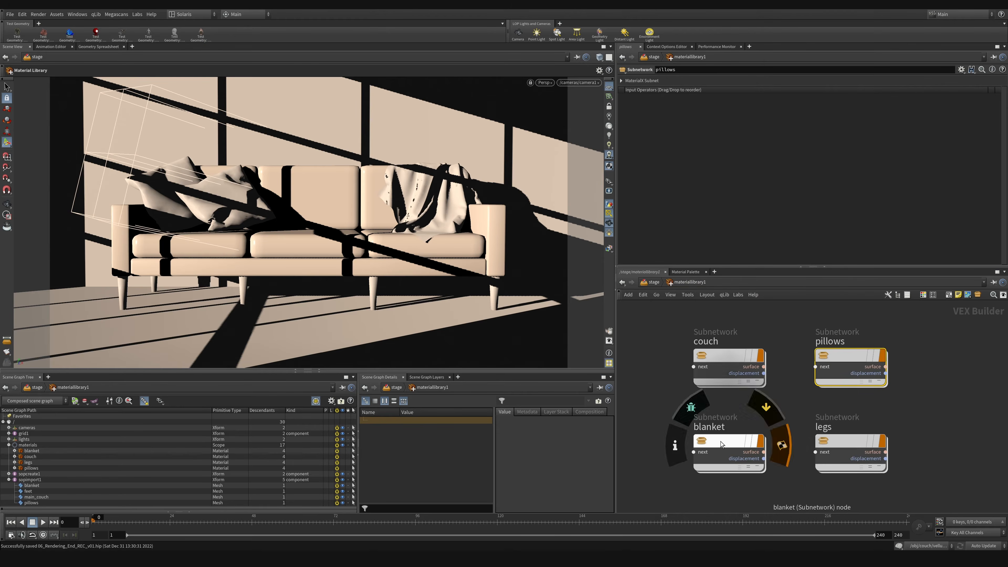
pyautogui.doubleClick(736, 456)
pyautogui.click(786, 397)
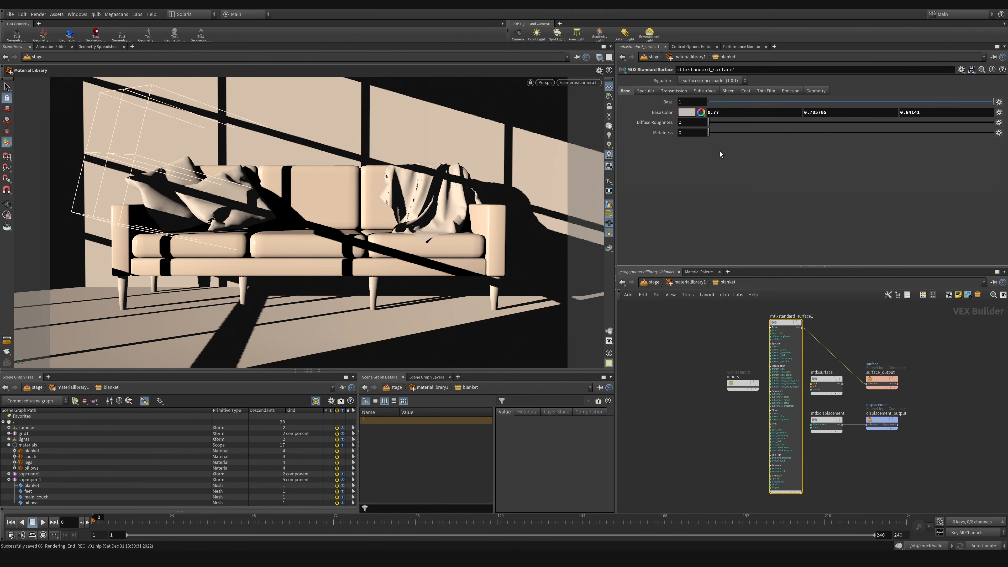
pyautogui.click(690, 113)
pyautogui.click(757, 272)
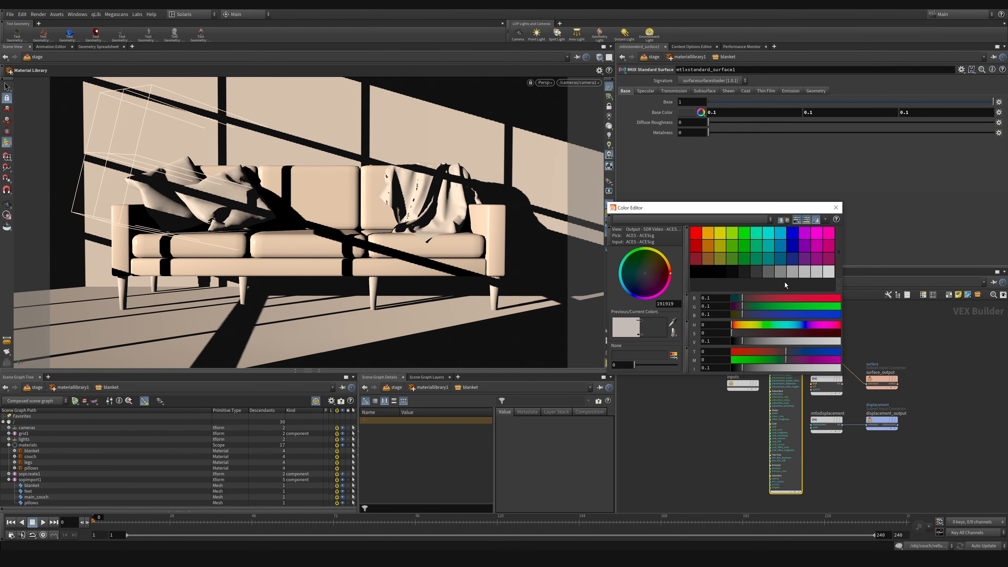
pyautogui.click(835, 207)
# Step: Replace the Material Palette pane with a network view and open the contents of materiallibrary1 in it
pyautogui.click(679, 272)
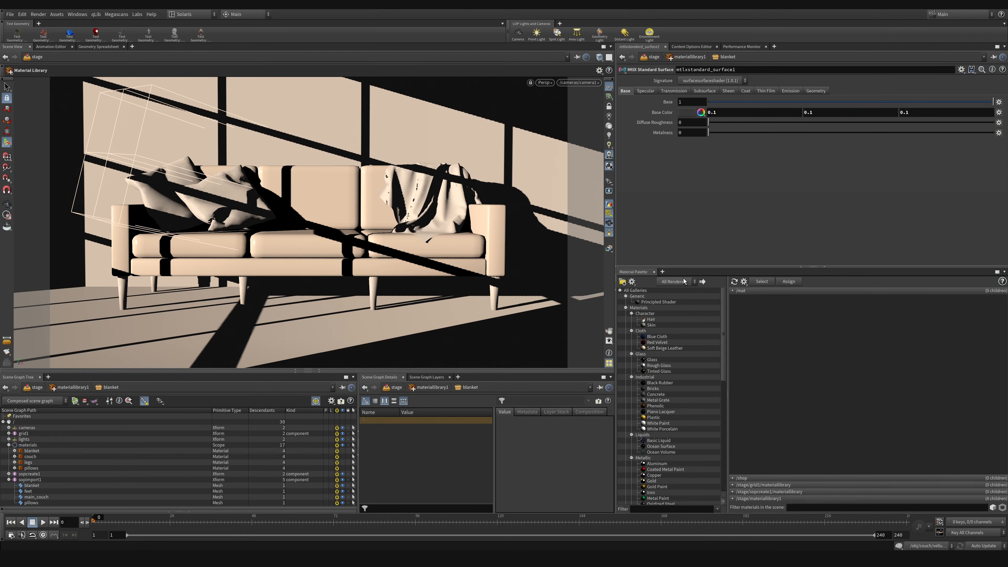
pyautogui.rightClick(636, 274)
pyautogui.click(656, 276)
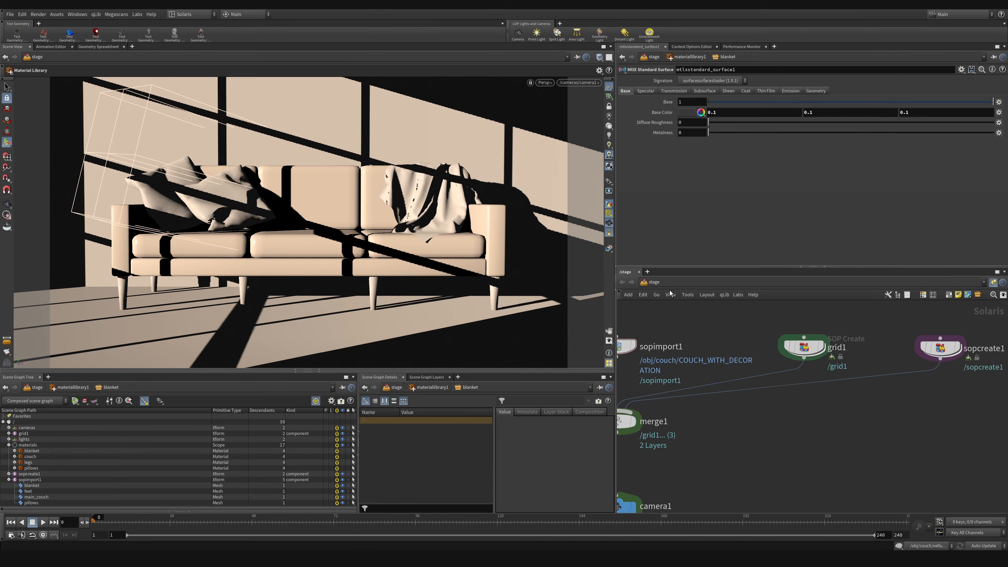
pyautogui.moveTo(824, 477); pyautogui.dragTo(788, 307, button='middle')
pyautogui.scroll(-6, 844, 466)
pyautogui.scroll(3, 731, 390)
pyautogui.click(714, 397)
pyautogui.doubleClick(714, 397)
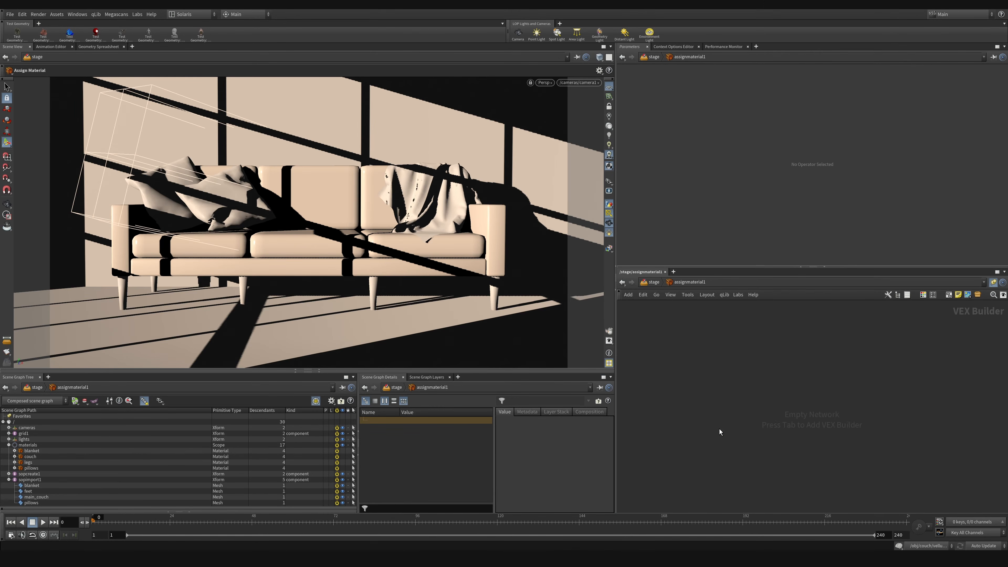
pyautogui.click(654, 283)
pyautogui.doubleClick(700, 353)
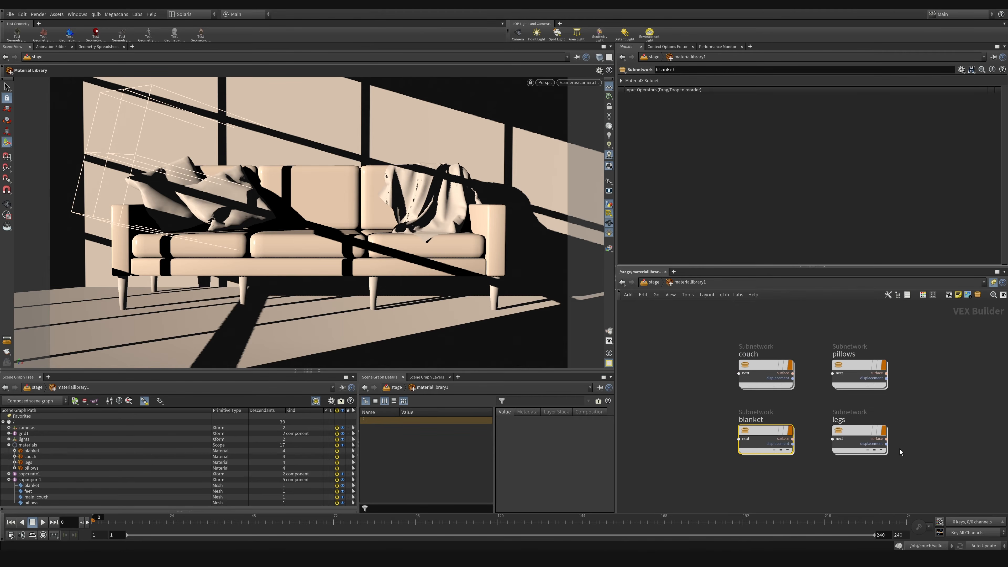
# Step: Set the base color of the legs material's standard surface shader to black (0, 0, 0)
pyautogui.moveTo(905, 412); pyautogui.dragTo(893, 426, button='middle')
pyautogui.moveTo(893, 426); pyautogui.dragTo(854, 388)
pyautogui.moveTo(890, 415); pyautogui.dragTo(869, 391, button='middle')
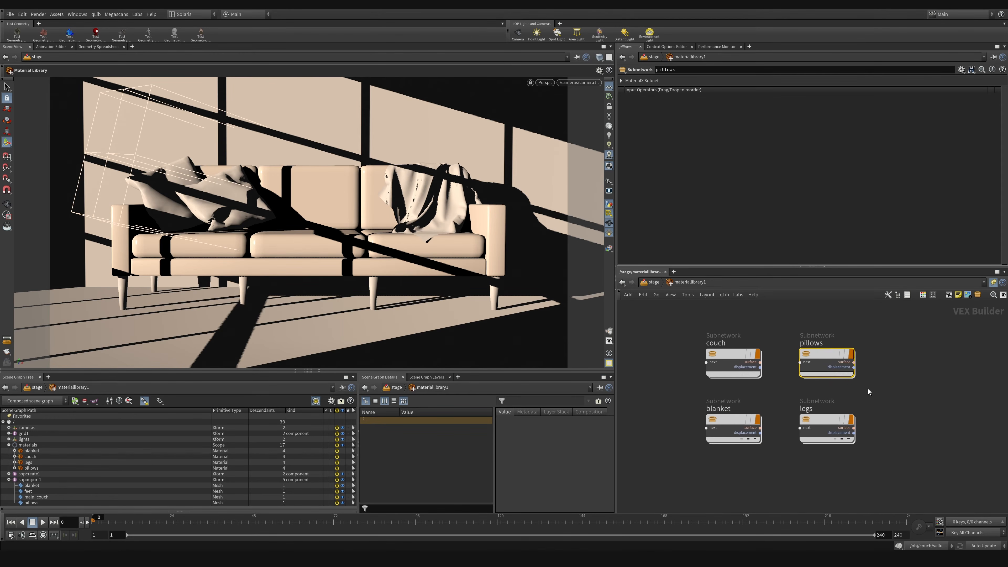
pyautogui.moveTo(868, 389); pyautogui.dragTo(804, 463)
pyautogui.moveTo(832, 417)
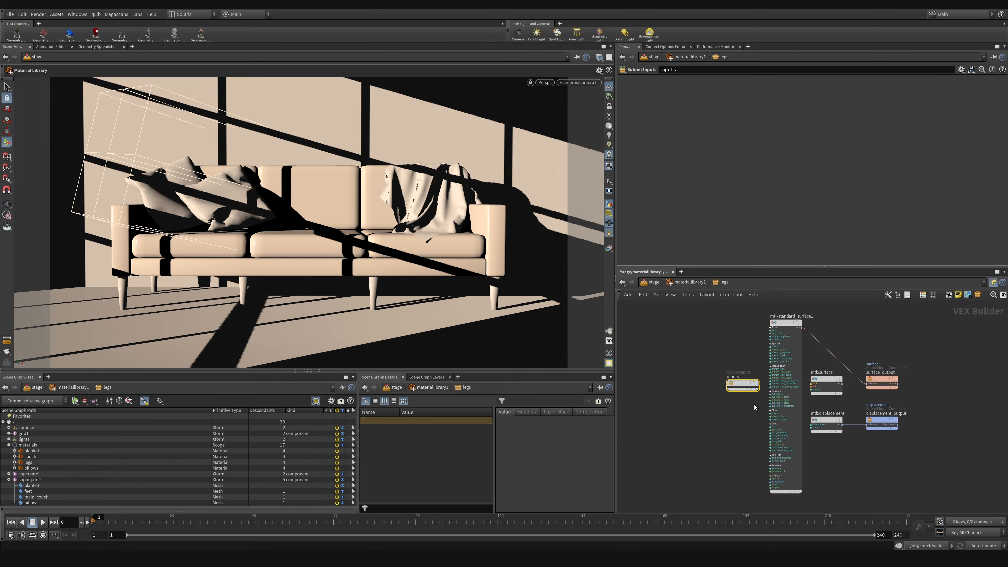
pyautogui.click(786, 378)
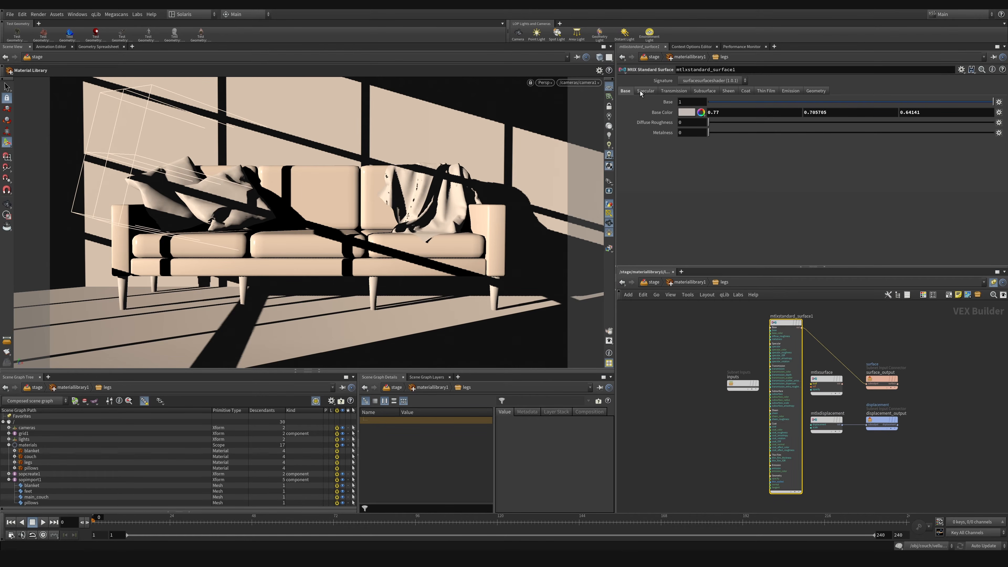
pyautogui.click(686, 113)
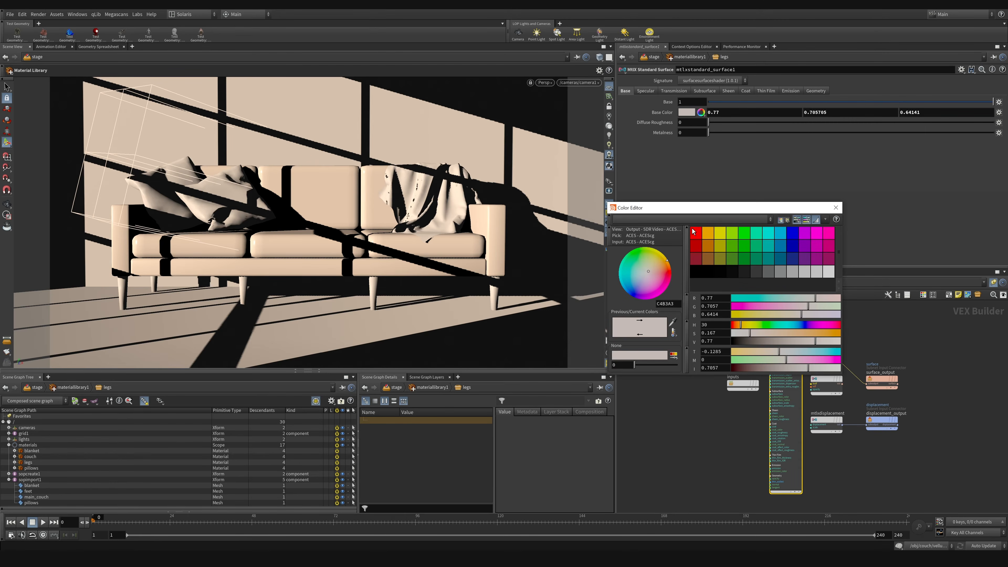
pyautogui.click(705, 274)
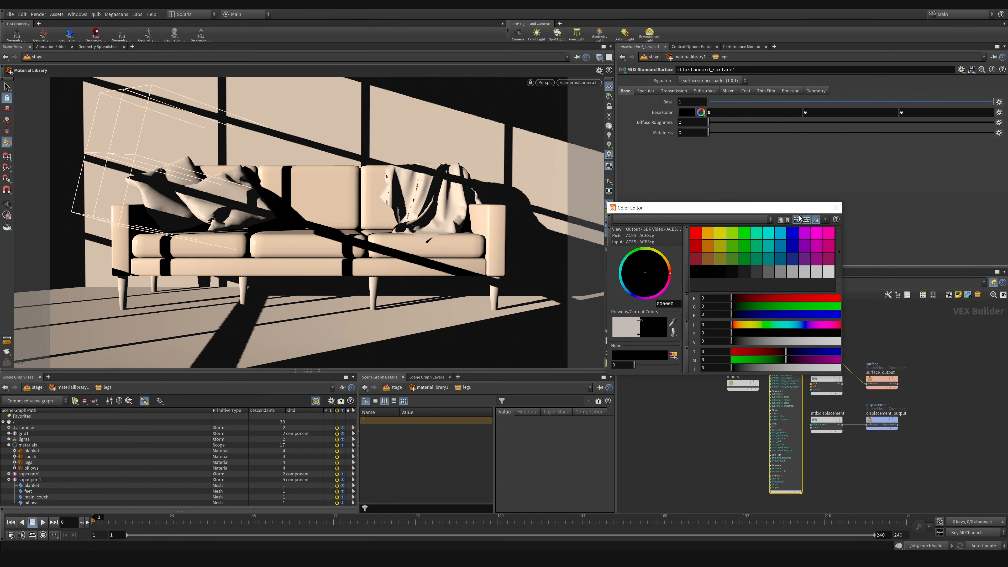
pyautogui.click(836, 208)
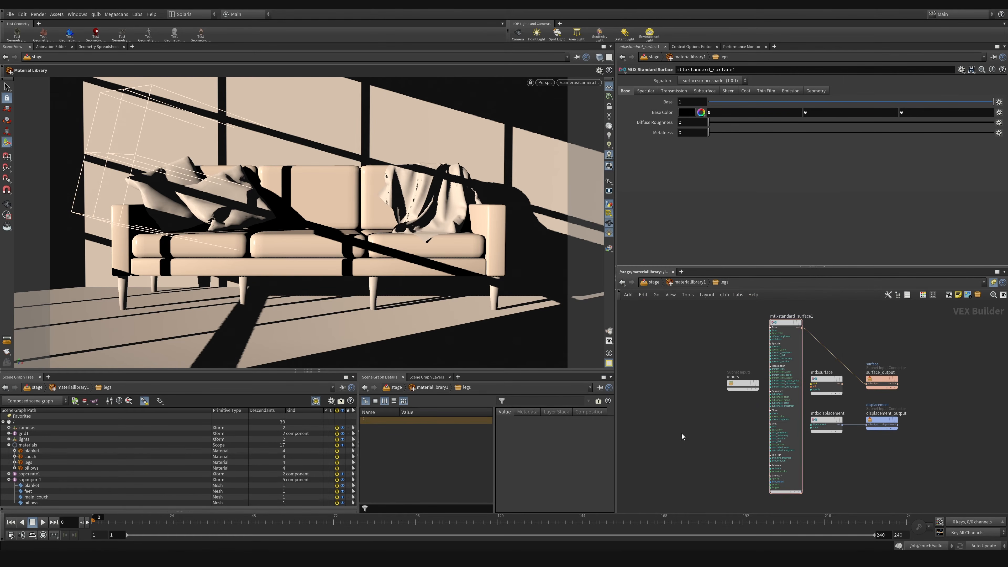
# Step: Return to the stage network and increase the number of materials on assignmaterial1 to 4
pyautogui.click(654, 282)
pyautogui.click(722, 441)
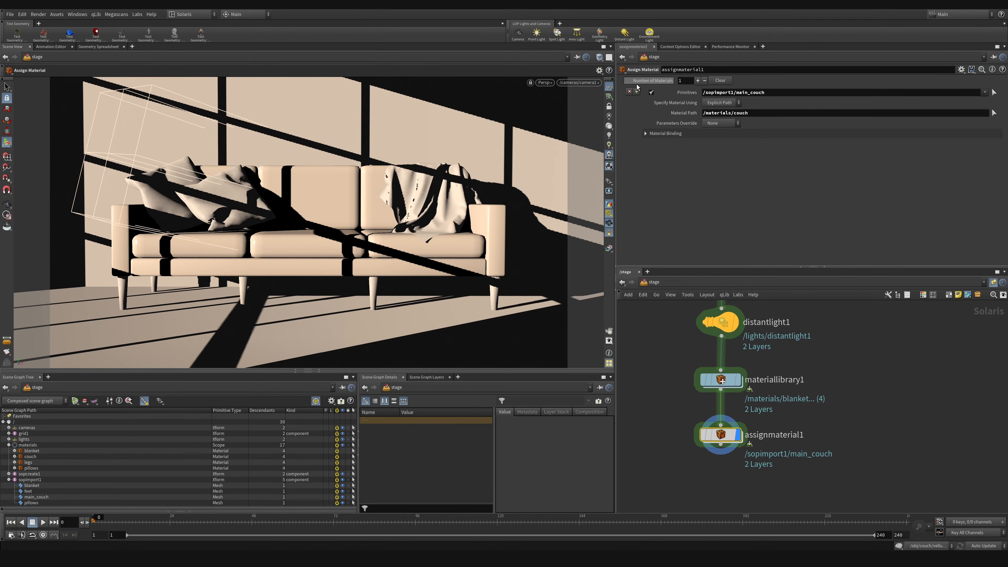
pyautogui.click(698, 81)
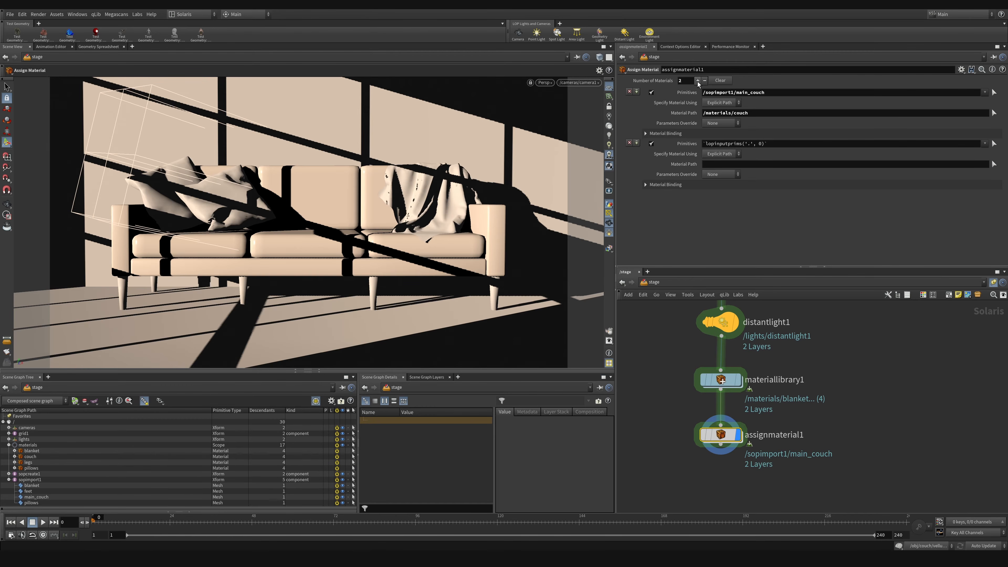
pyautogui.click(698, 80)
pyautogui.click(698, 81)
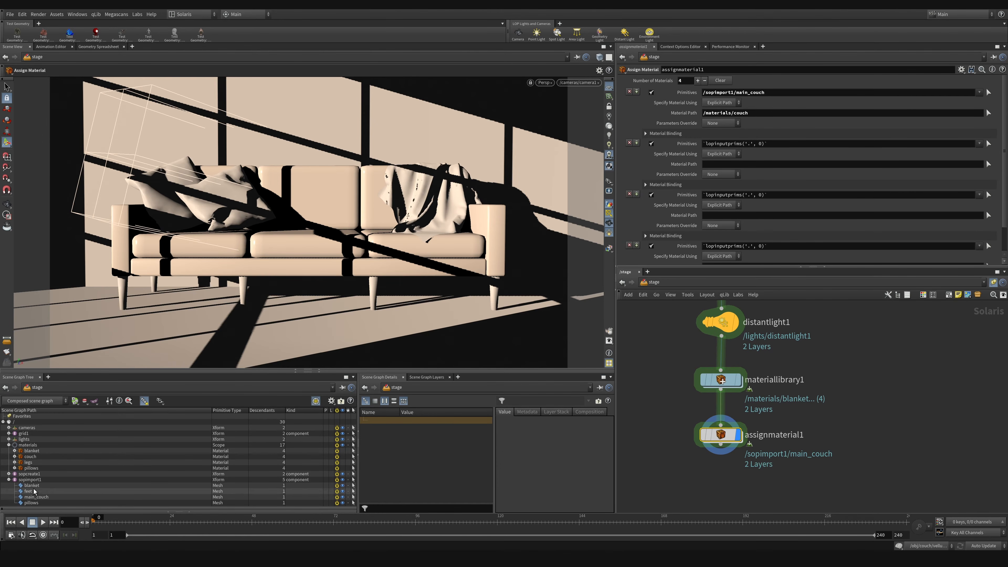
# Step: Set the primitives of the three new material entries to /sopimport1/blanket, /sopimport1/feet and /sopimport1/pillows, saving the scene
pyautogui.moveTo(32, 486); pyautogui.dragTo(721, 147)
pyautogui.hotkey('ctrl', 's')
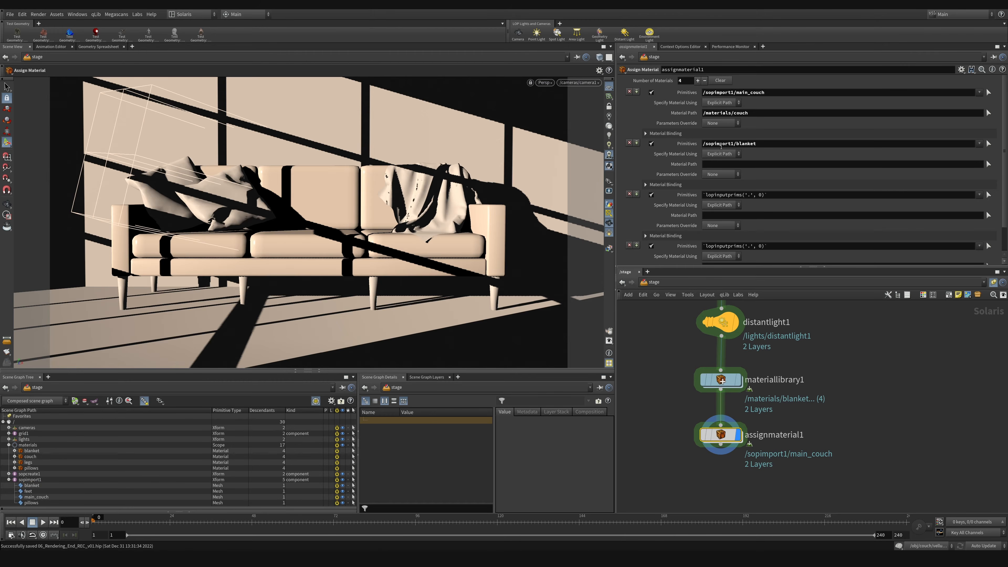
pyautogui.moveTo(27, 491); pyautogui.dragTo(732, 197)
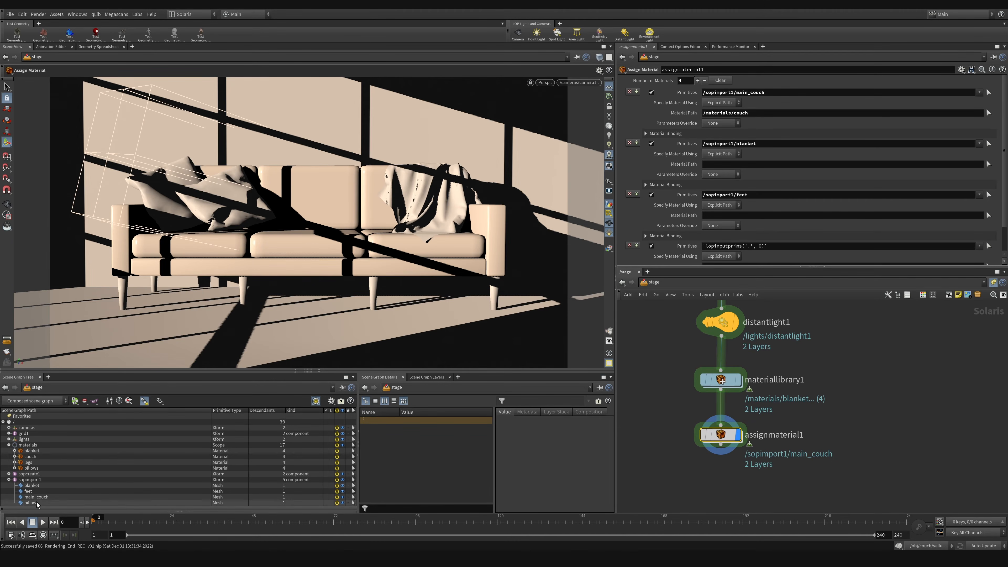
pyautogui.moveTo(31, 502); pyautogui.dragTo(726, 247)
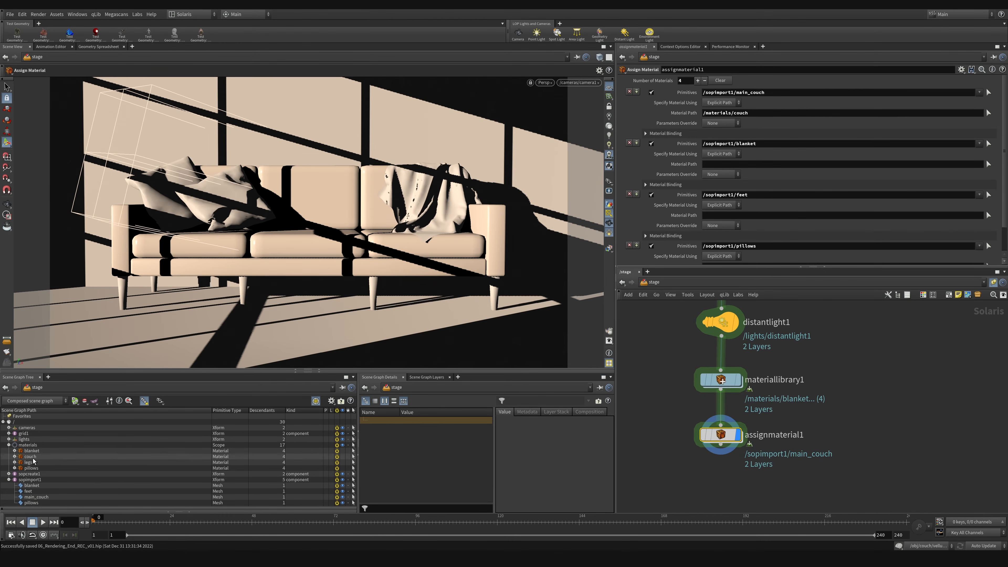
# Step: Set the material path of the blanket entry to /materials/blanket
pyautogui.click(765, 144)
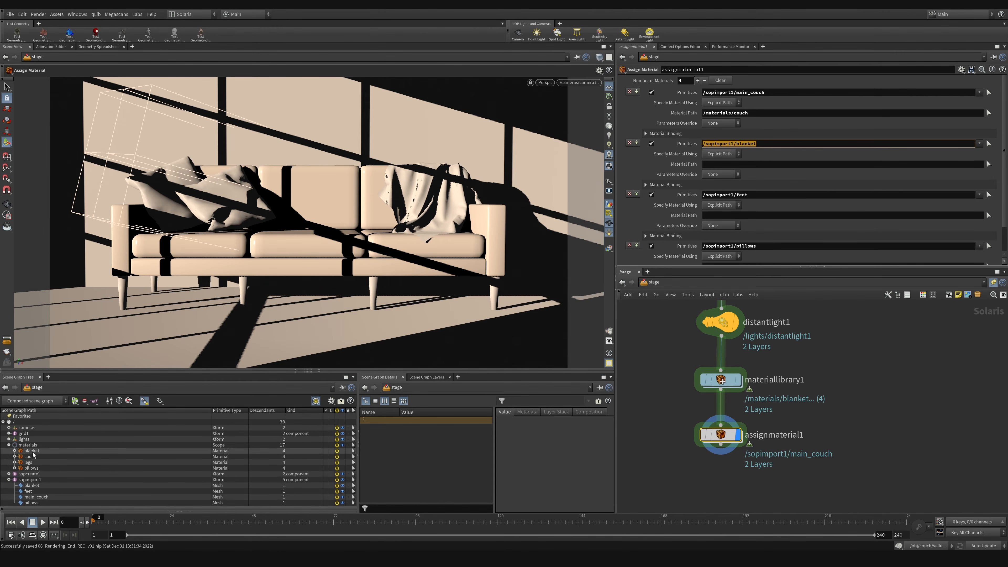
pyautogui.moveTo(31, 452); pyautogui.dragTo(749, 167)
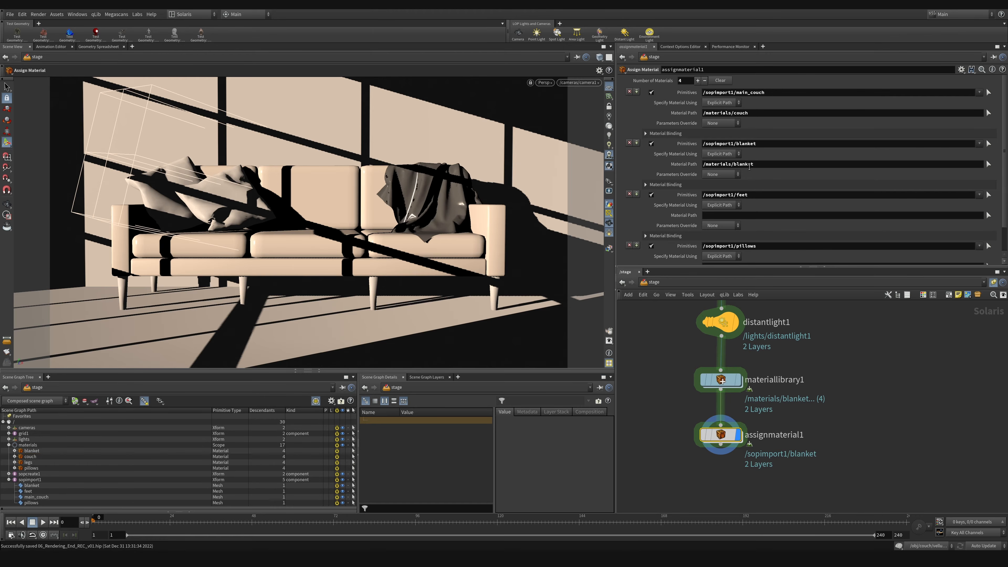
pyautogui.click(29, 456)
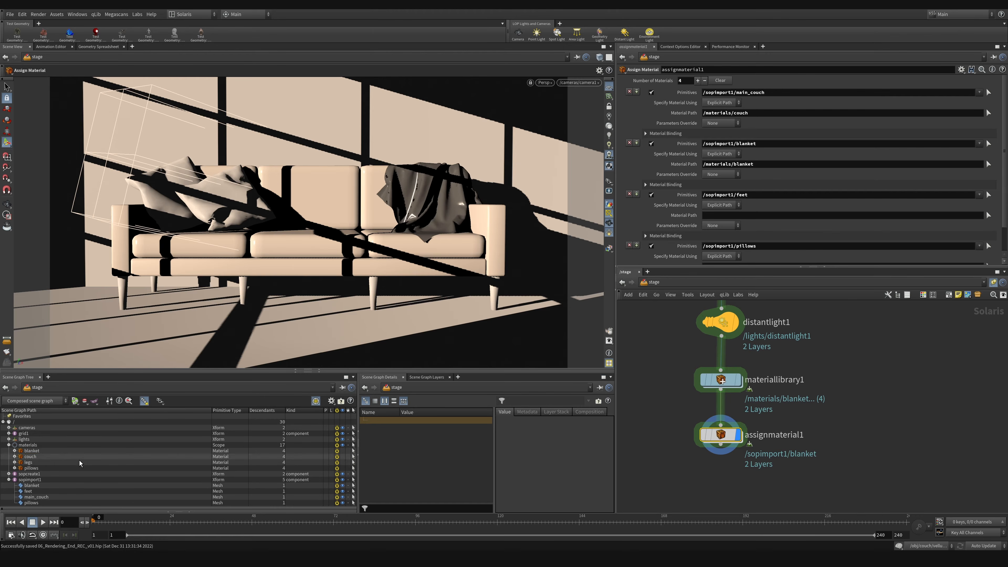
pyautogui.click(28, 462)
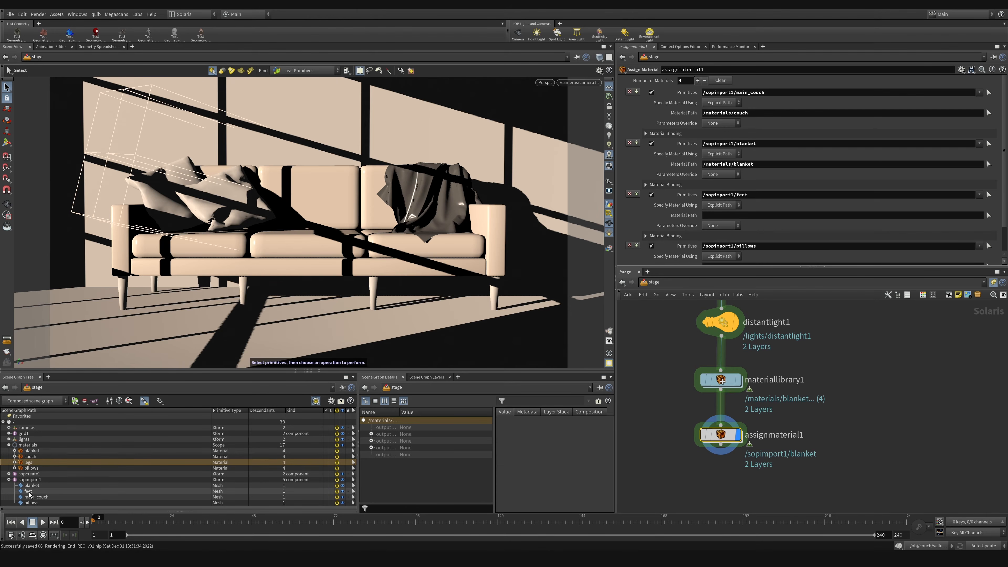
# Step: Rename the legs subnetwork inside materiallibrary1 as feet
pyautogui.doubleClick(723, 382)
pyautogui.moveTo(819, 479); pyautogui.dragTo(819, 466)
pyautogui.doubleClick(807, 409)
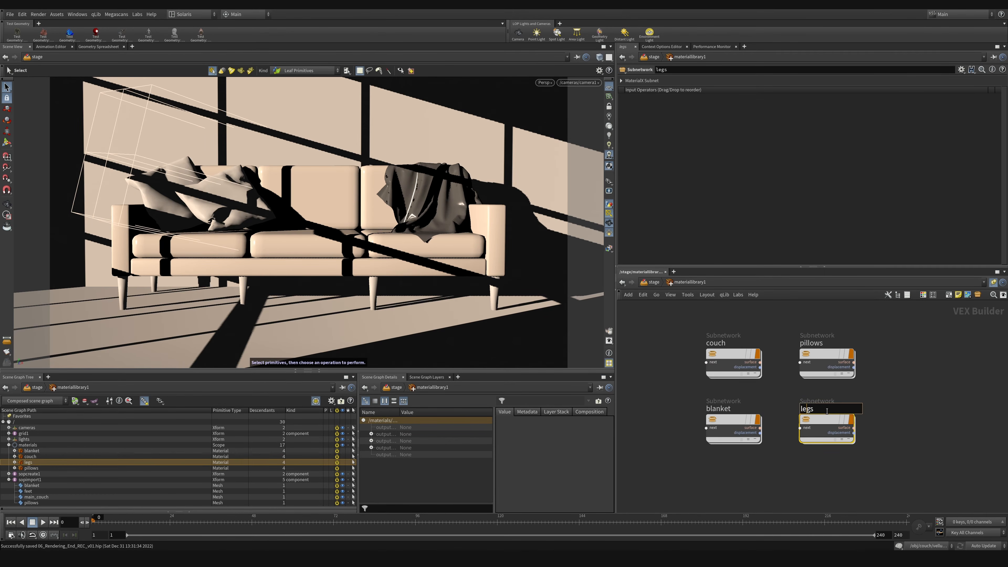
pyautogui.write('feet')
pyautogui.press('Return')
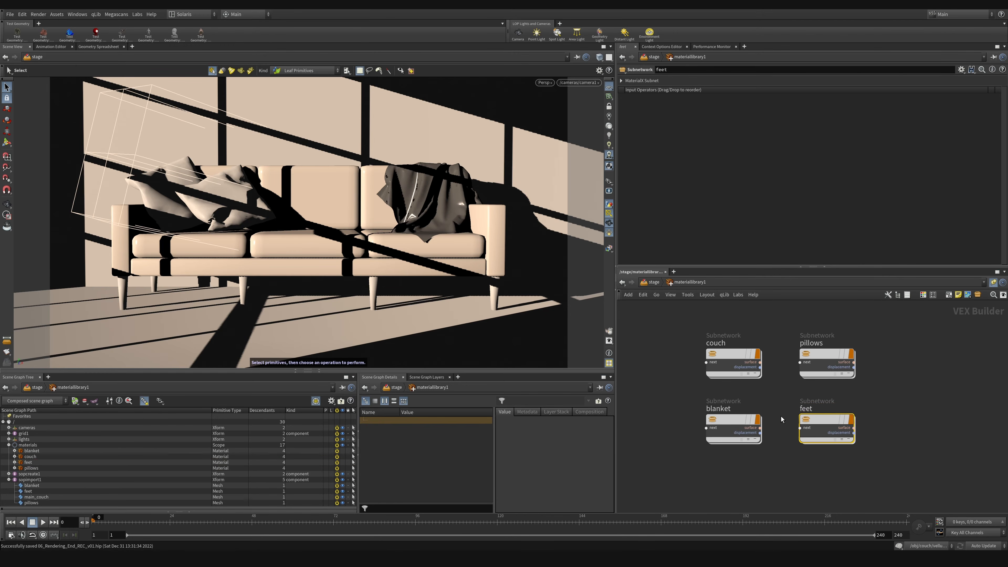
# Step: Set the material paths on assignmaterial1 to /materials/feet for the feet and /materials/pillows for the pillows
pyautogui.click(653, 282)
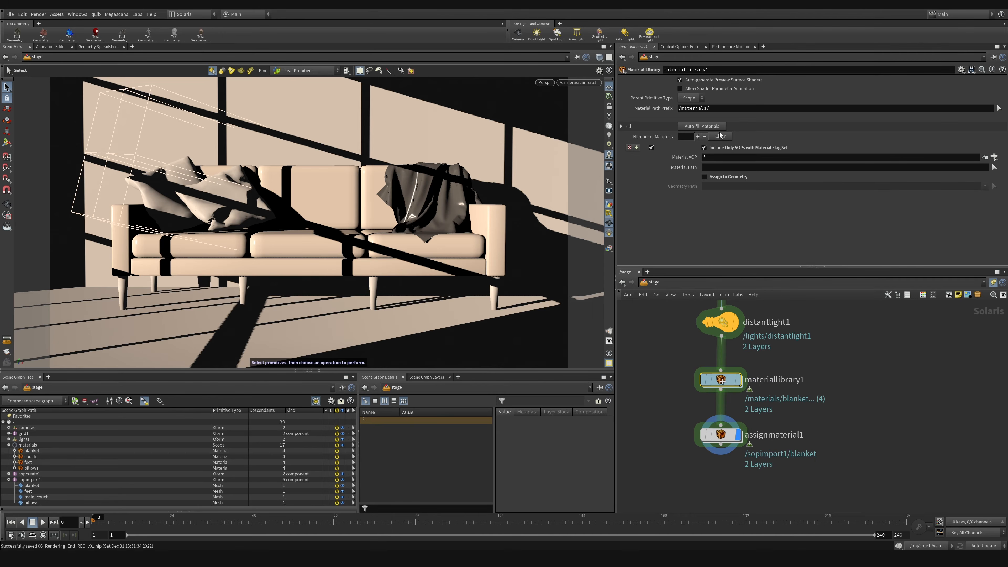
pyautogui.click(721, 435)
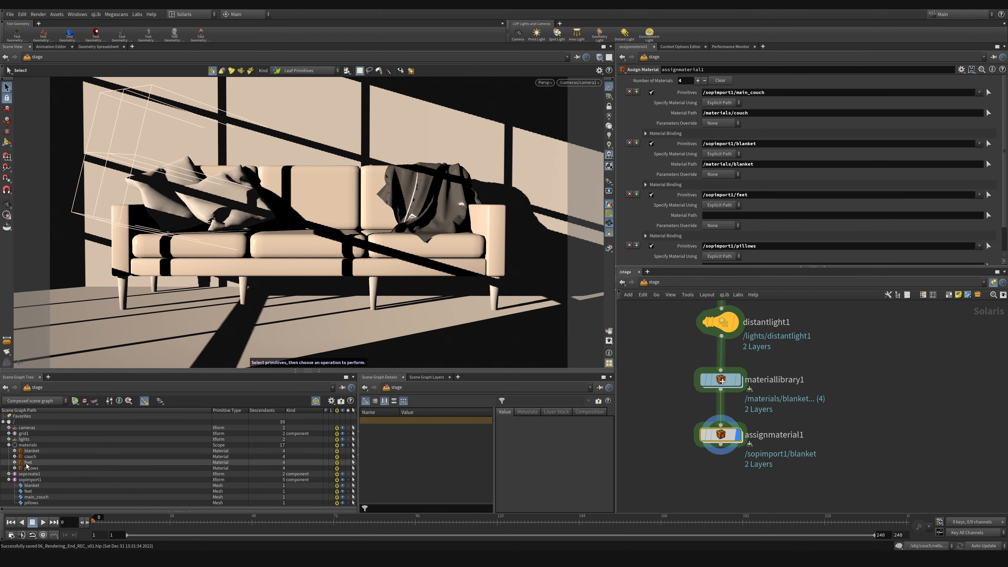
pyautogui.moveTo(28, 462); pyautogui.dragTo(731, 218)
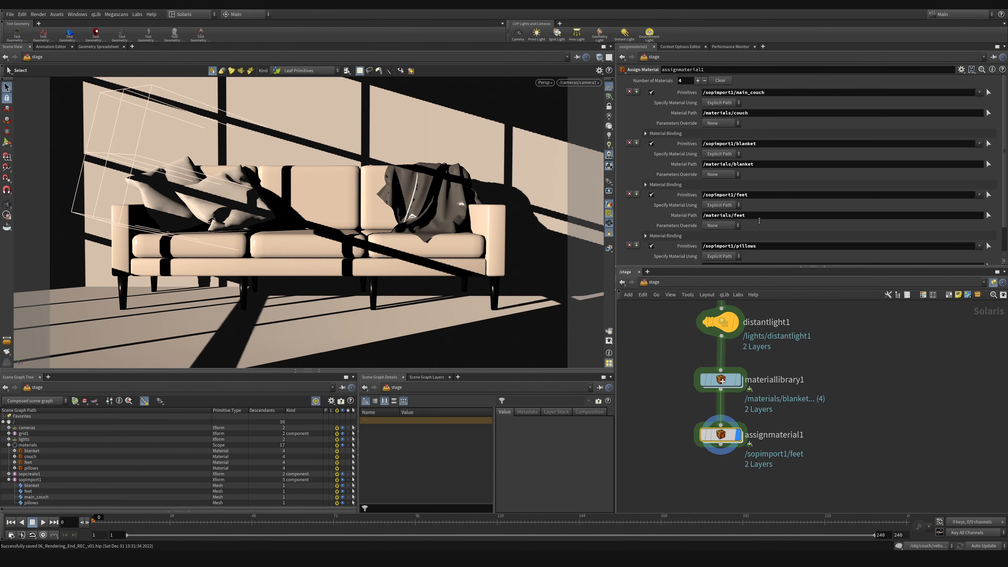
pyautogui.scroll(-3, 688, 227)
pyautogui.moveTo(32, 468); pyautogui.dragTo(770, 238)
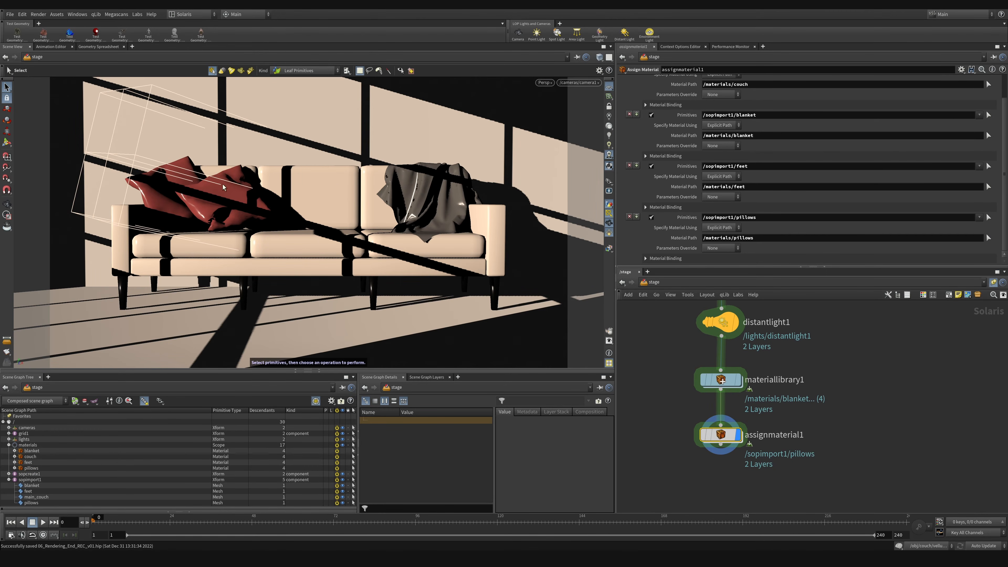
# Step: Switch the viewport renderer to Karma and select the materiallibrary1 node
pyautogui.click(547, 82)
pyautogui.click(555, 123)
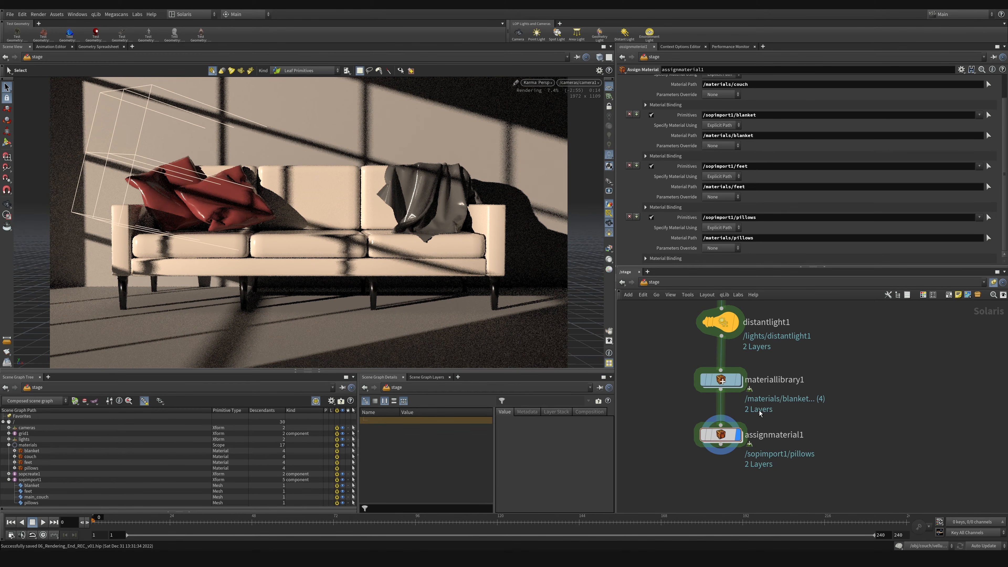
pyautogui.click(720, 382)
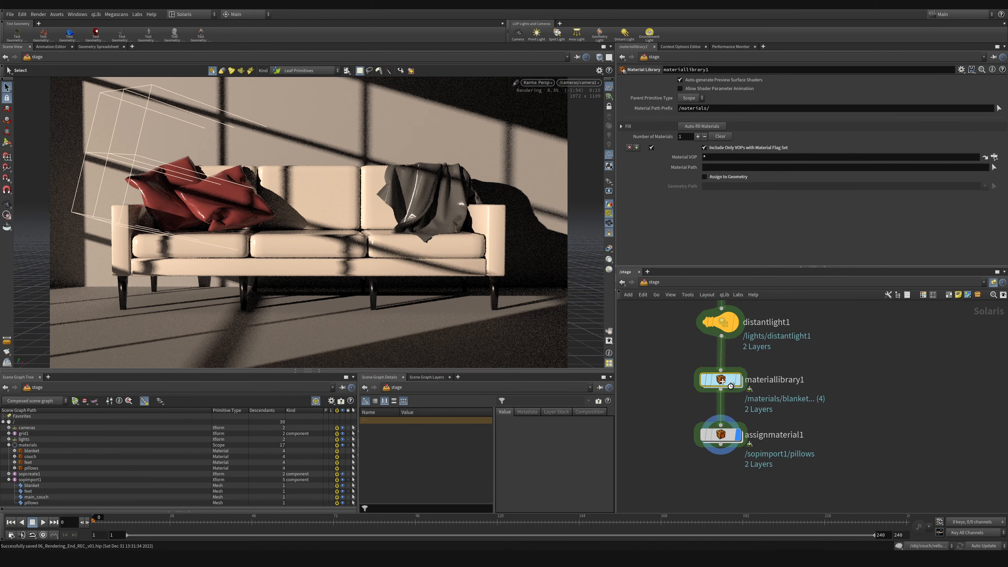
# Step: Open the blanket material's standard surface inside materiallibrary1 and set its specular roughness to about 0.79
pyautogui.doubleClick(730, 384)
pyautogui.click(725, 417)
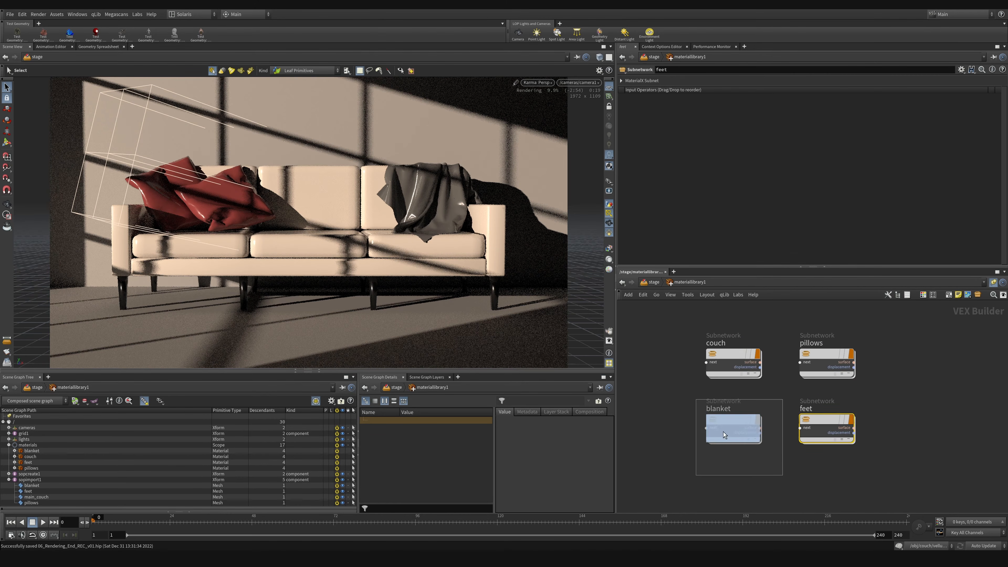
pyautogui.doubleClick(726, 416)
pyautogui.moveTo(724, 335); pyautogui.dragTo(801, 359)
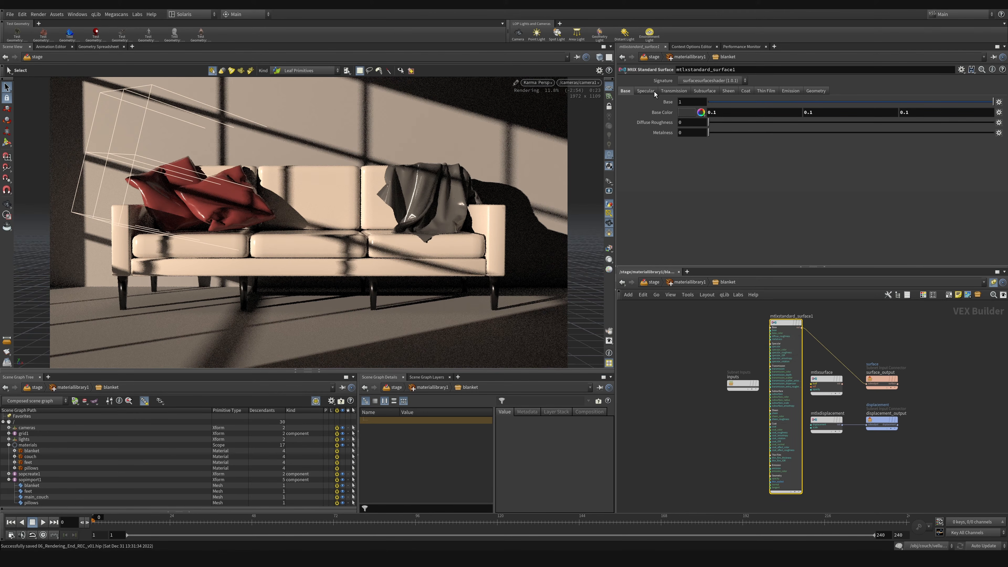
pyautogui.click(645, 91)
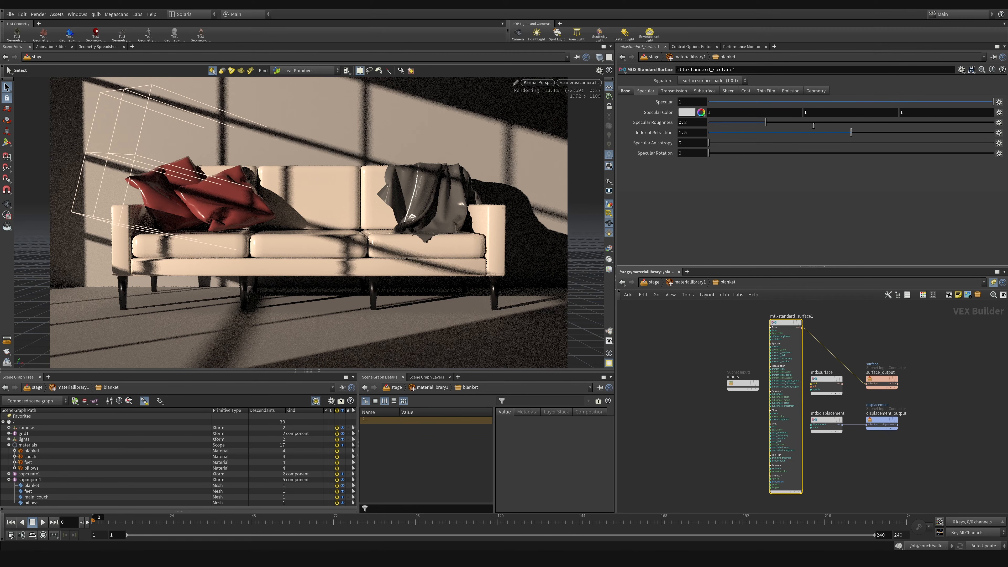
pyautogui.click(935, 124)
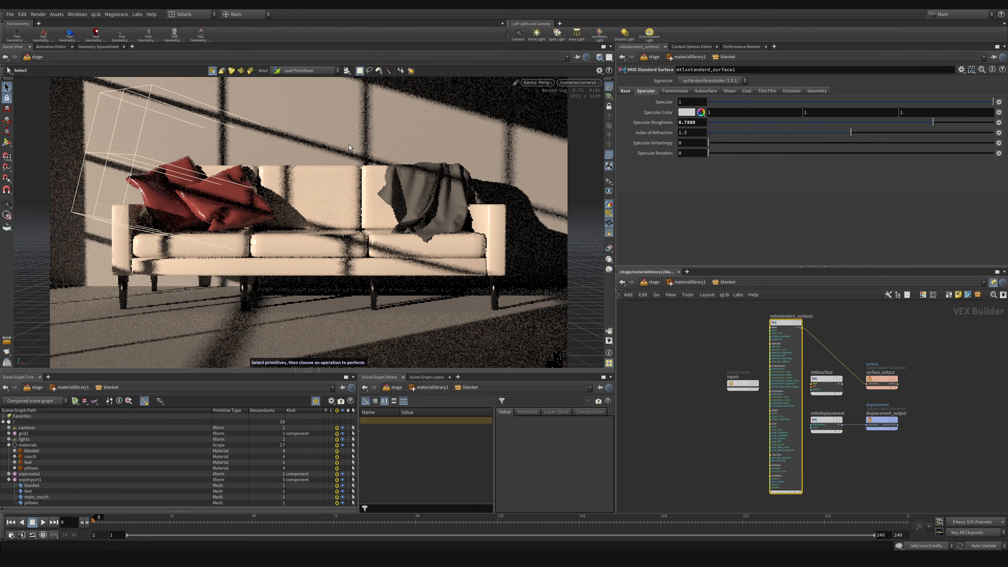
# Step: Limit the Karma preview to a render region around the blanket and save the scene
pyautogui.click(481, 234)
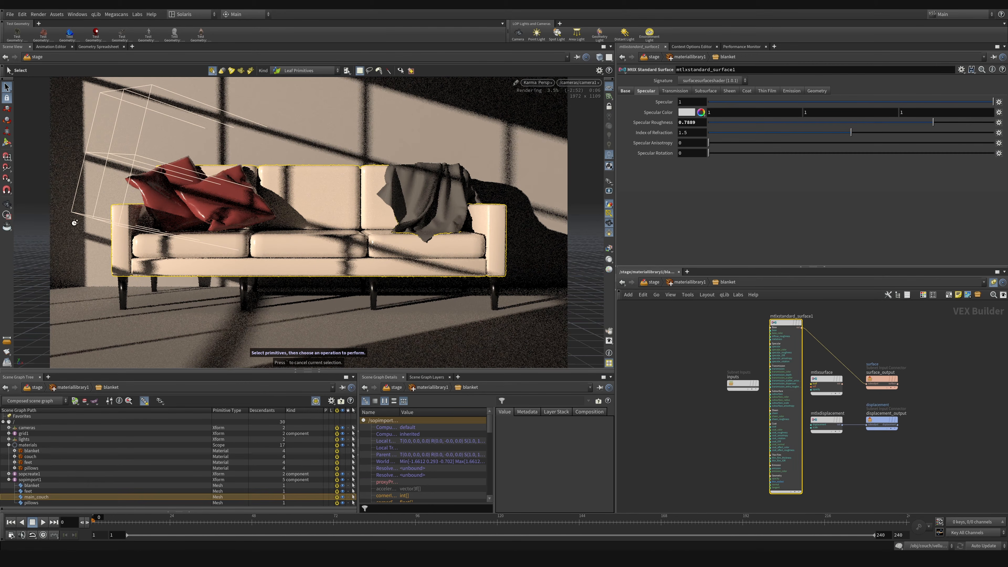
pyautogui.click(7, 214)
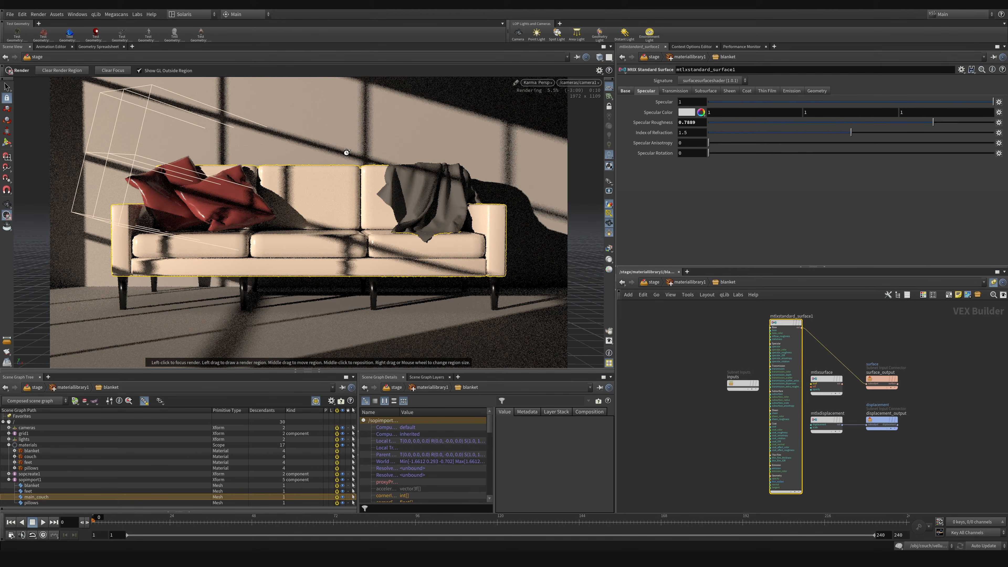
pyautogui.moveTo(348, 155); pyautogui.dragTo(490, 257)
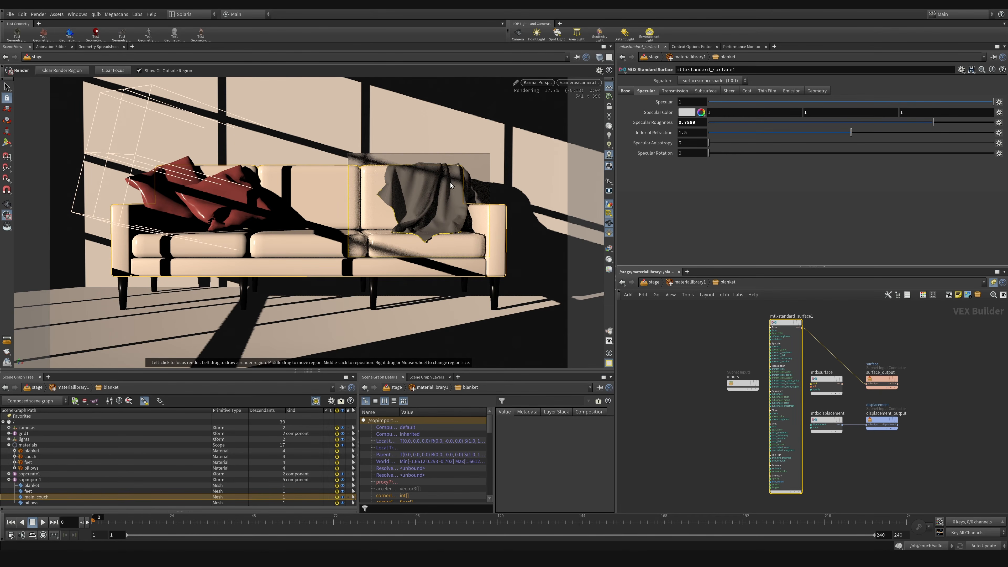
pyautogui.hotkey('ctrl', 's')
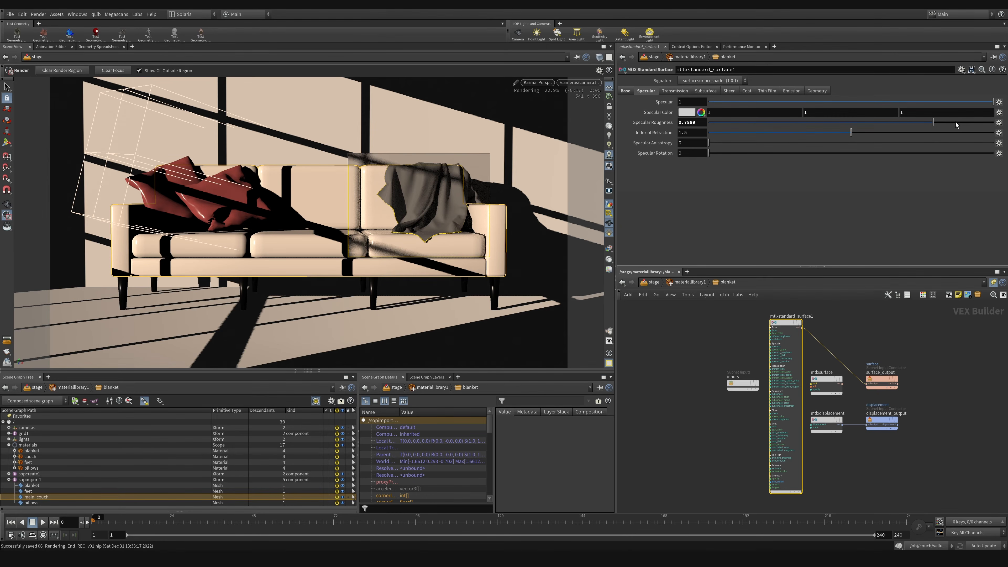
# Step: Set the blanket material's specular roughness to 0.8387 and its specular to 0.4728
pyautogui.moveTo(956, 122); pyautogui.dragTo(948, 122)
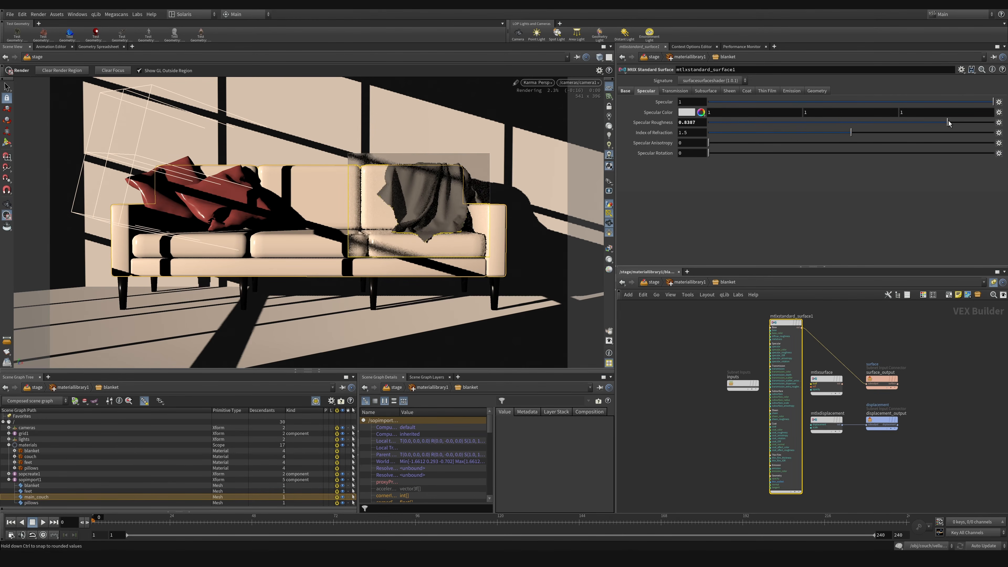
pyautogui.click(843, 102)
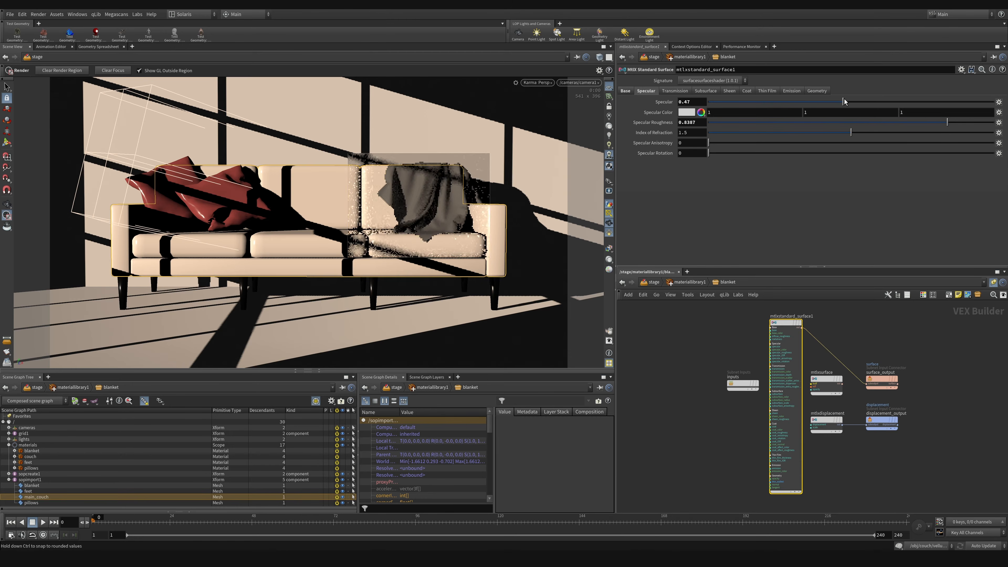
pyautogui.moveTo(697, 102); pyautogui.dragTo(628, 153)
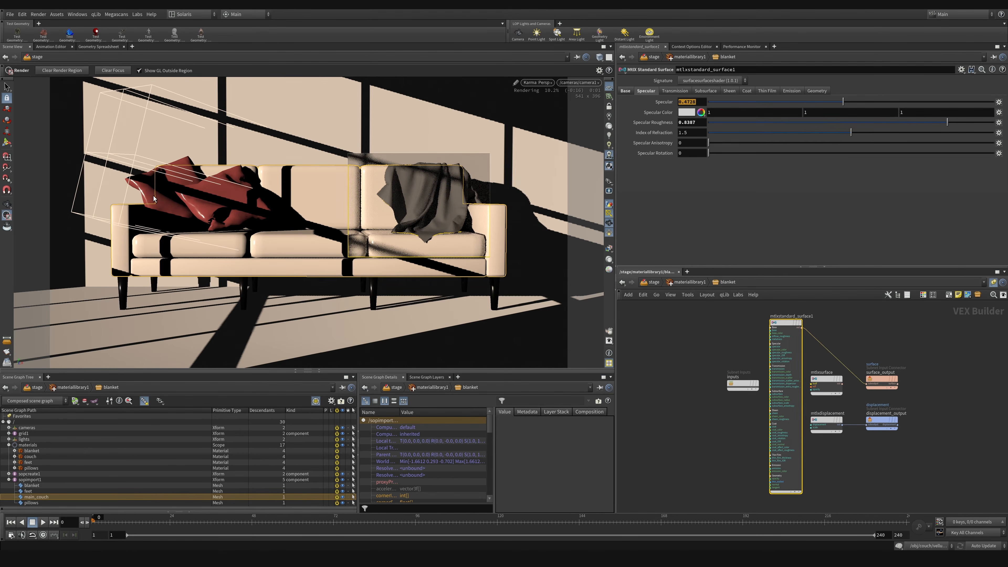
# Step: Render a region around the pillows and set the pillows material's specular to 0.4461 and specular roughness to 0.8055
pyautogui.click(8, 216)
pyautogui.moveTo(90, 118); pyautogui.dragTo(281, 249)
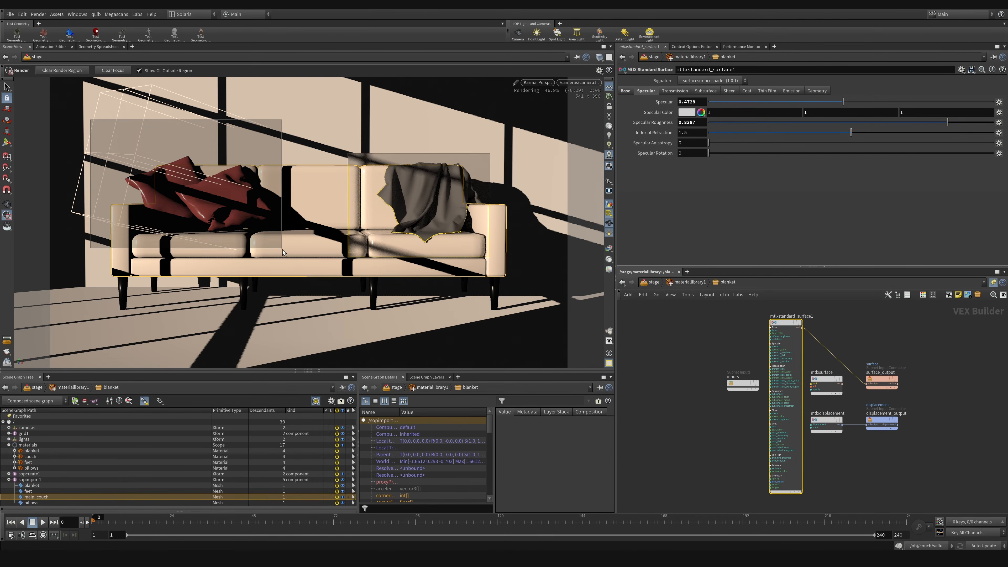
pyautogui.click(690, 282)
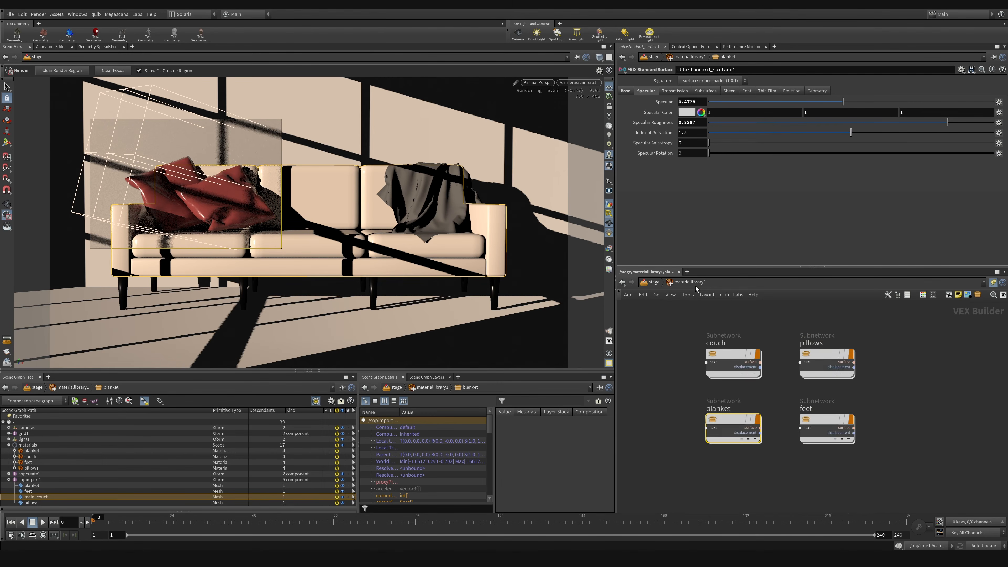
pyautogui.doubleClick(820, 359)
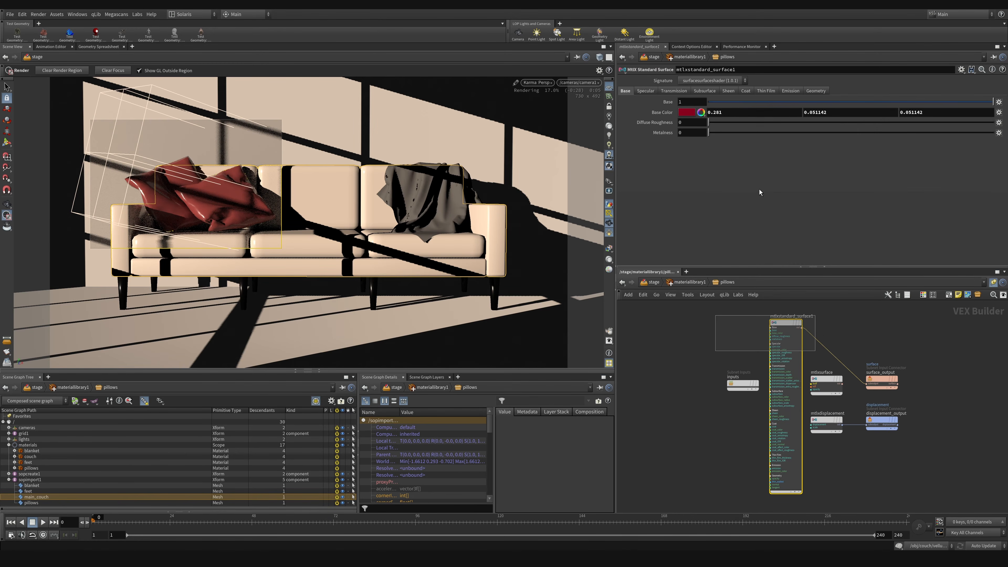
pyautogui.click(653, 92)
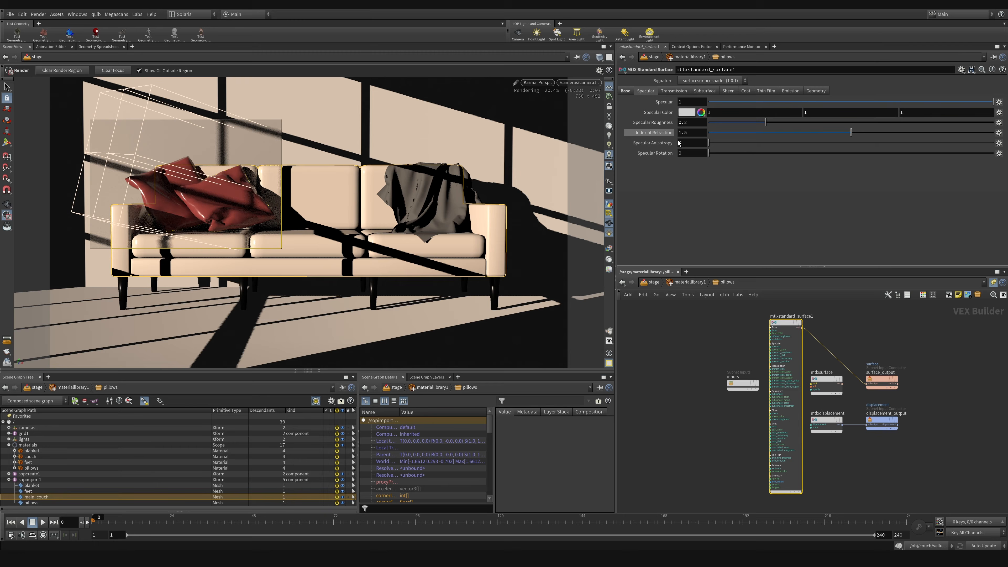
pyautogui.click(836, 102)
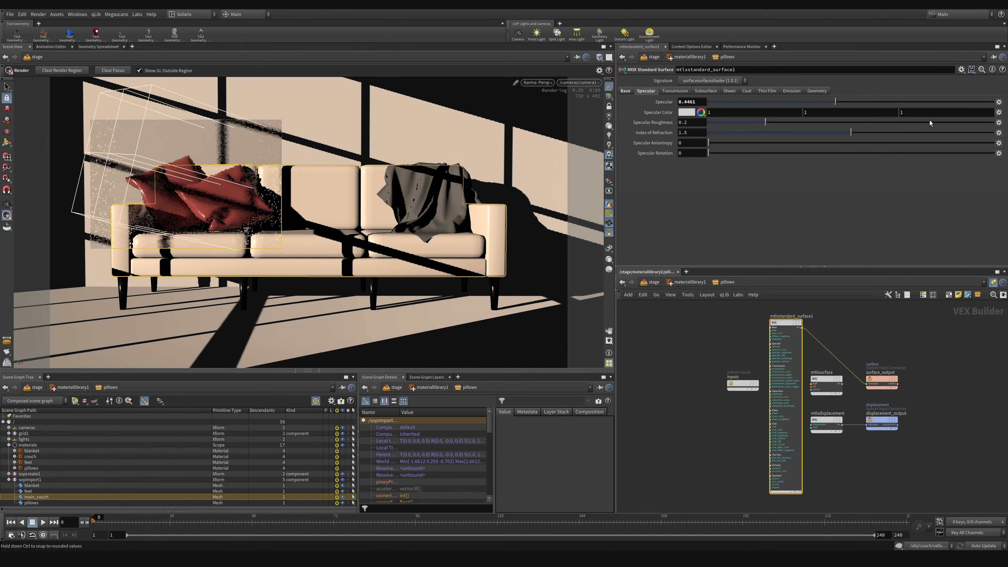
pyautogui.click(938, 123)
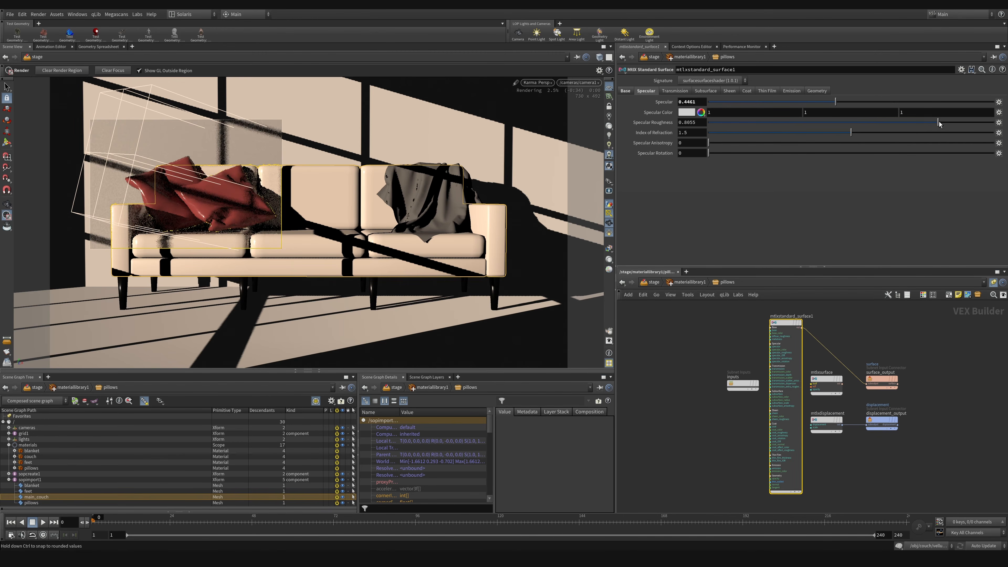
# Step: Open the couch material's standard surface and set its specular to 0.4433 and specular roughness to 0.812
pyautogui.click(691, 282)
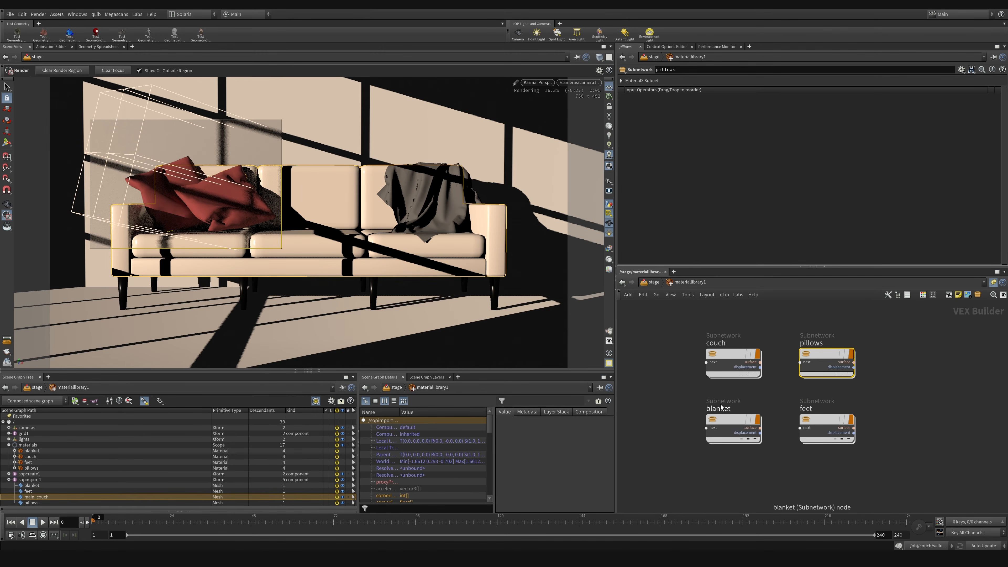
pyautogui.doubleClick(729, 353)
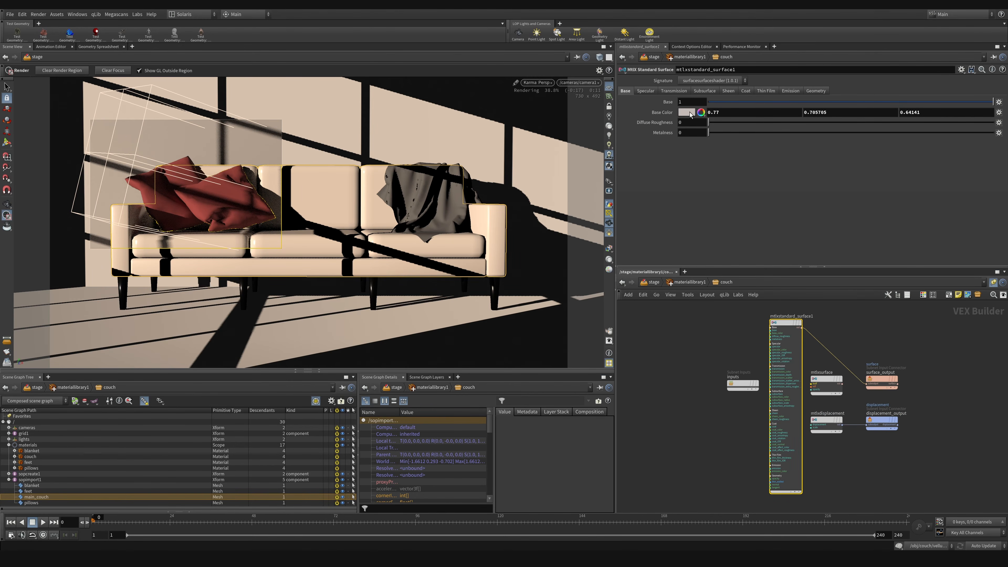
pyautogui.click(646, 91)
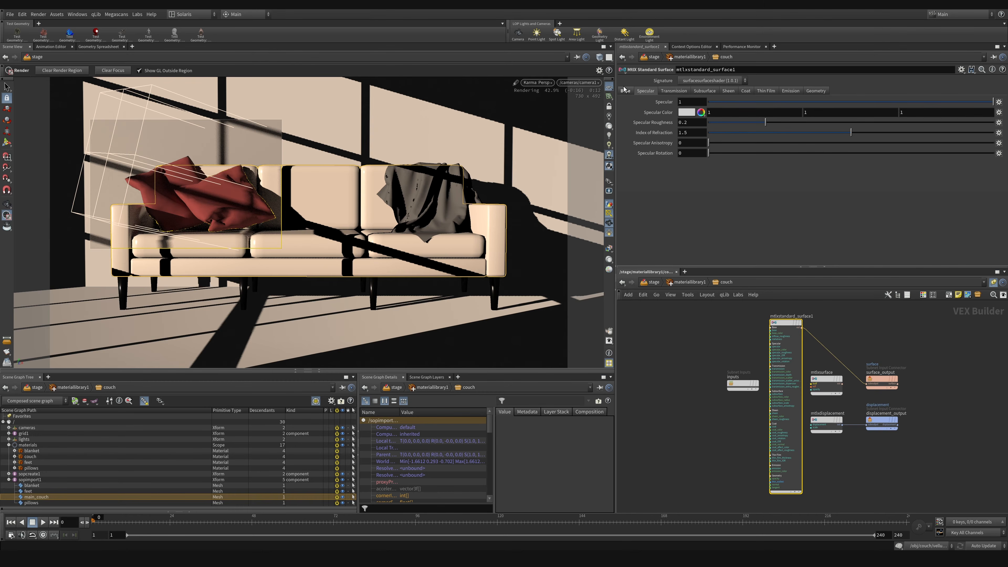
pyautogui.click(835, 102)
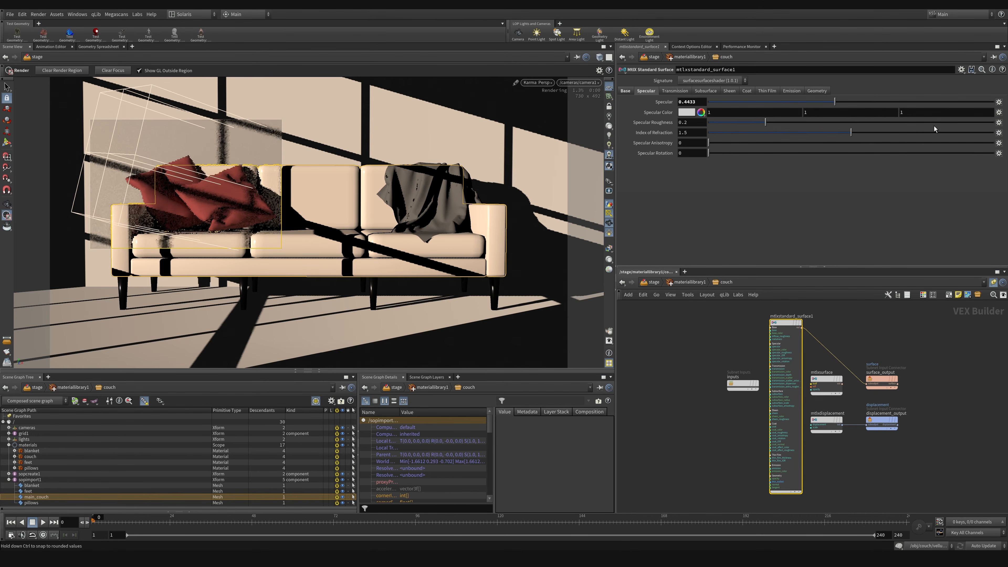
pyautogui.click(940, 122)
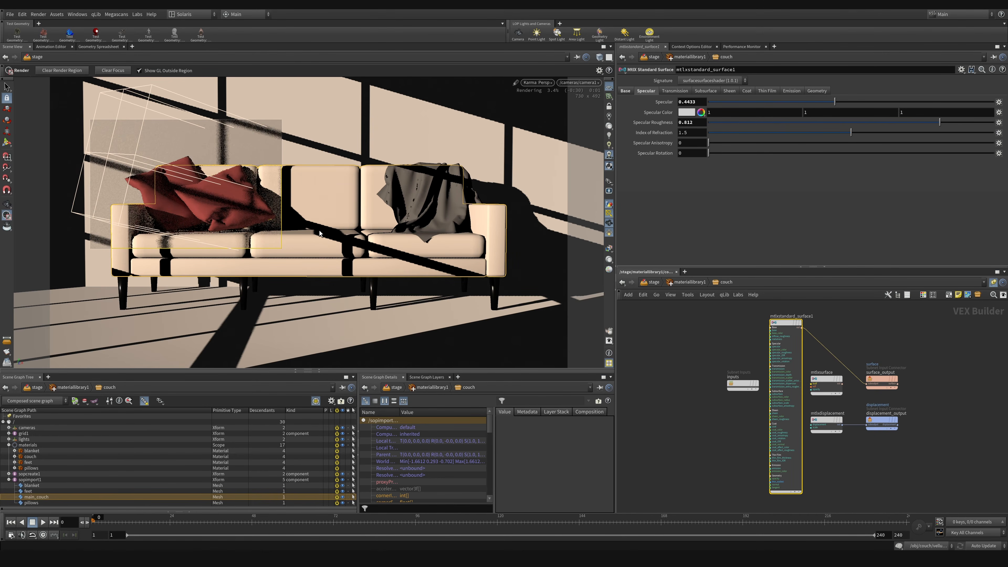
# Step: Redraw the render region to cover the whole couch, including its feet, and save the scene
pyautogui.moveTo(79, 178); pyautogui.dragTo(236, 316)
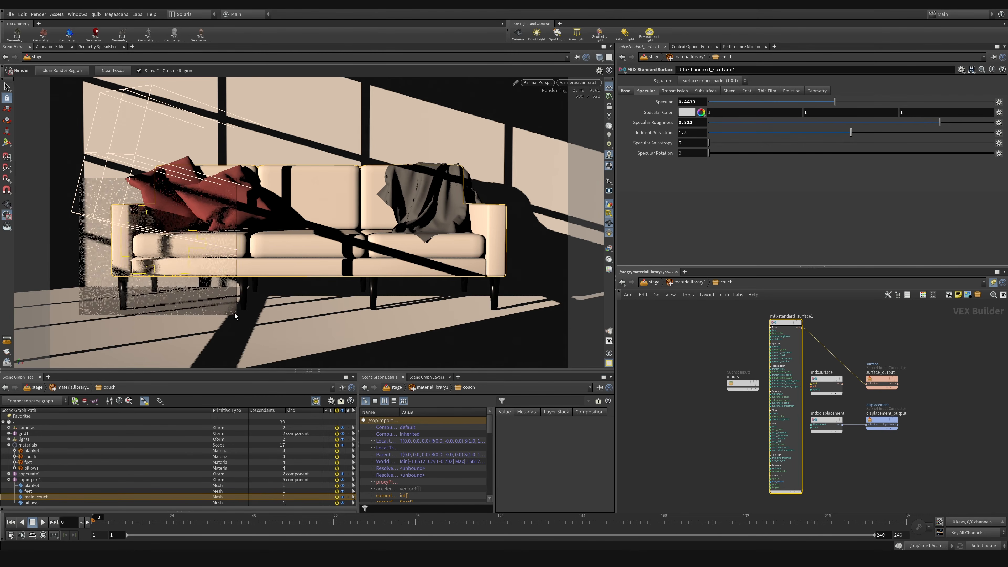
pyautogui.moveTo(123, 144); pyautogui.dragTo(513, 294)
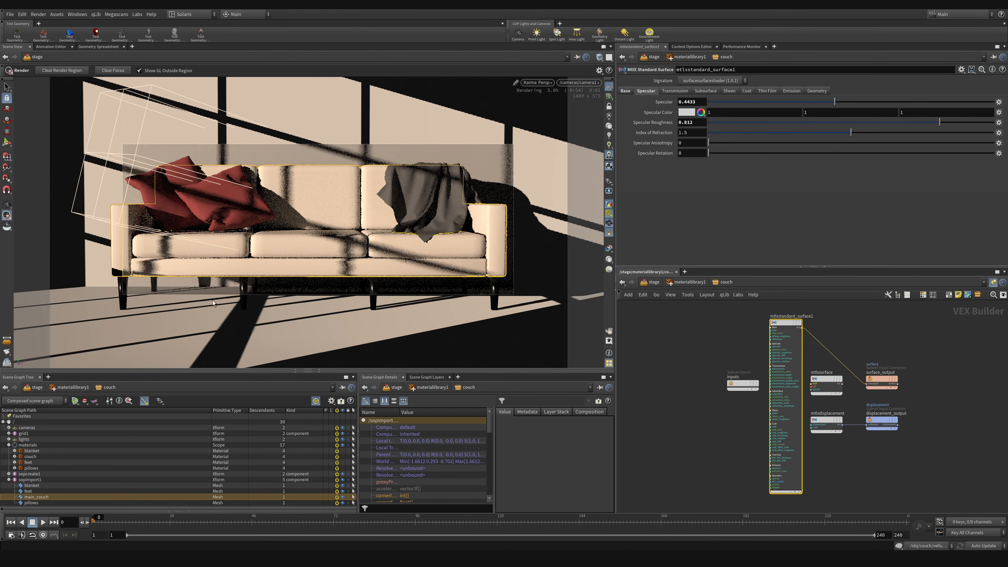
pyautogui.moveTo(88, 244); pyautogui.dragTo(167, 333)
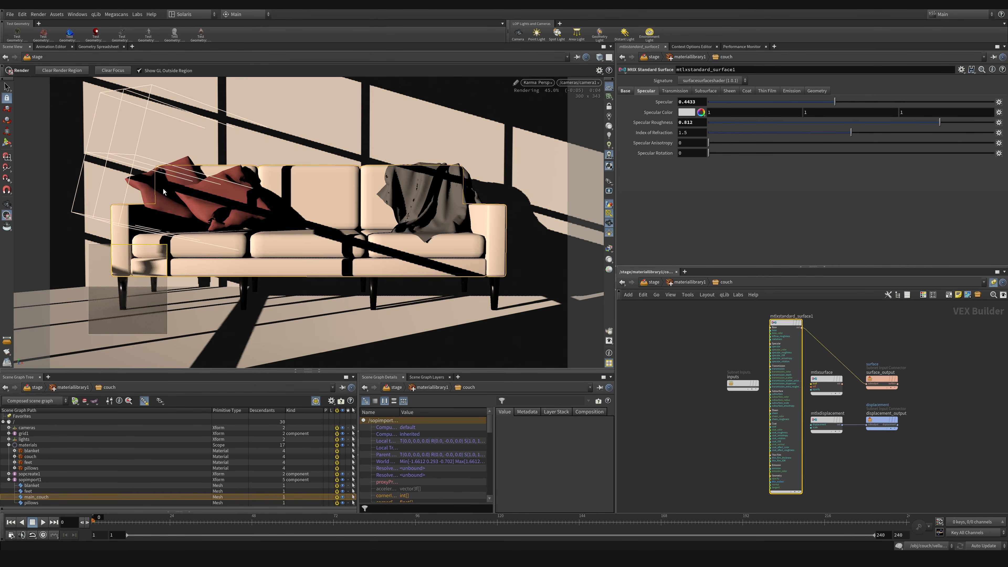
pyautogui.keyDown('ctrl'); pyautogui.keyDown('shift'); pyautogui.moveTo(114, 160); pyautogui.dragTo(519, 317); pyautogui.keyUp('shift'); pyautogui.keyUp('ctrl')
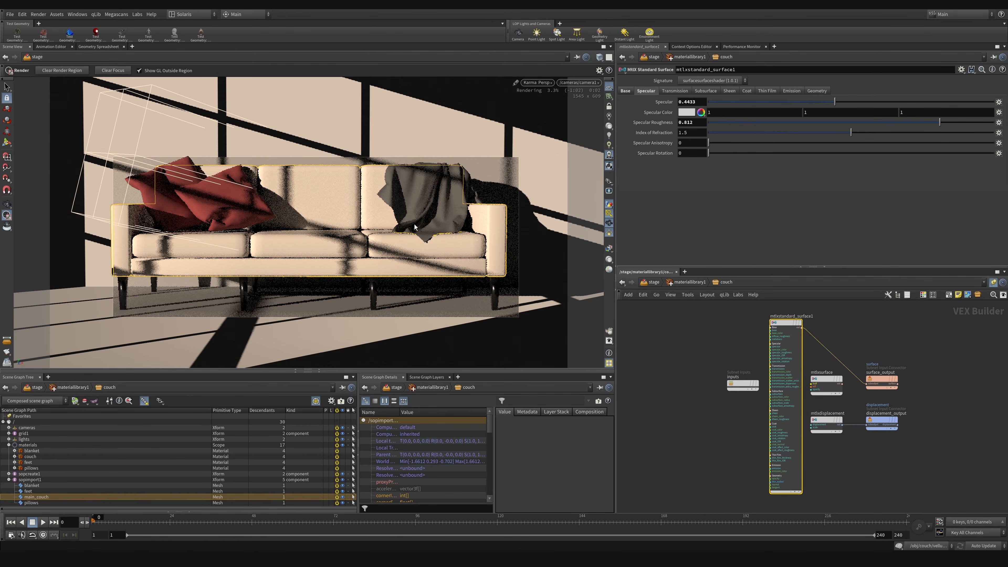
pyautogui.hotkey('ctrl', 's')
# Step: Switch the viewport renderer to Houdini GL and go from the stage network to the object level
pyautogui.click(543, 83)
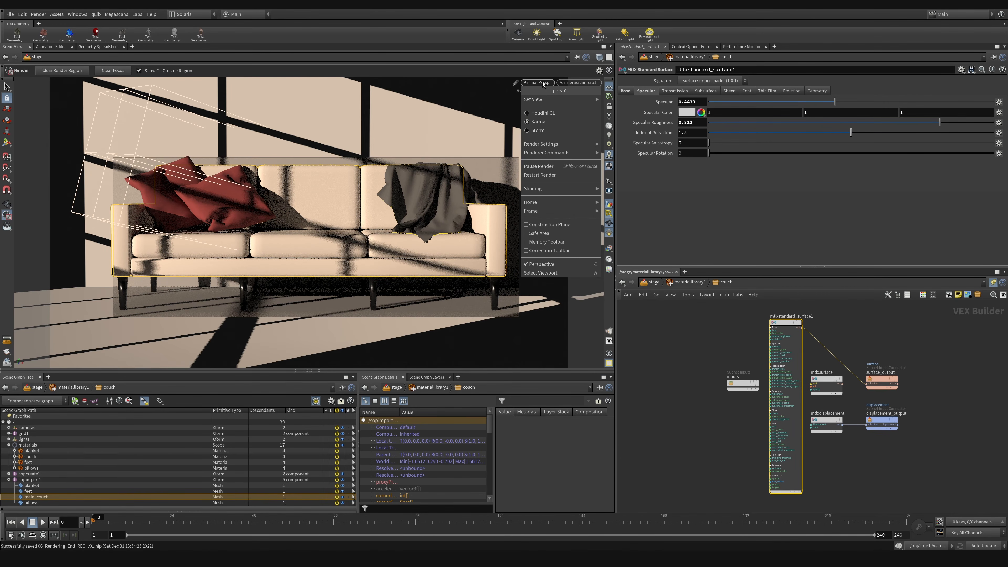
pyautogui.click(541, 113)
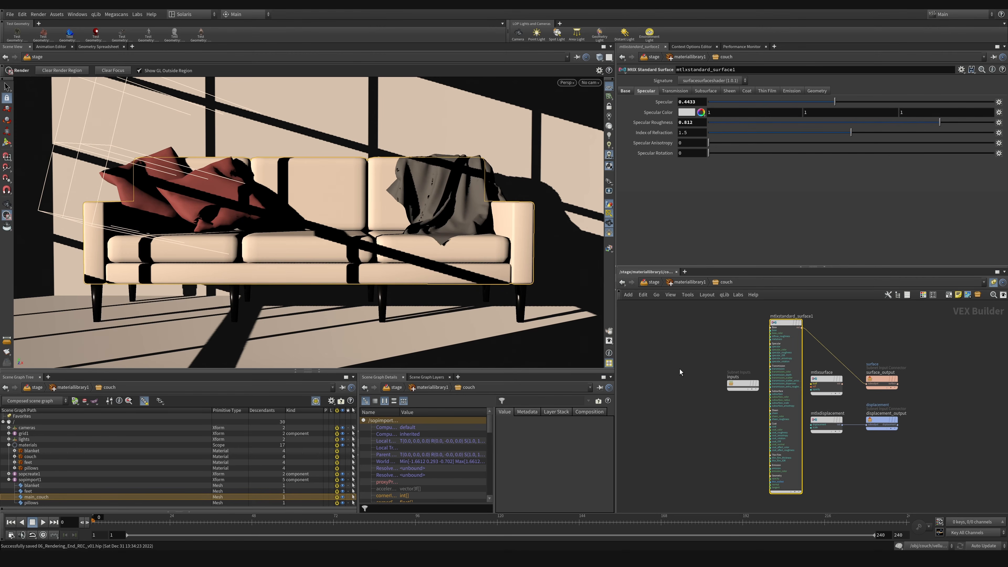
pyautogui.click(650, 280)
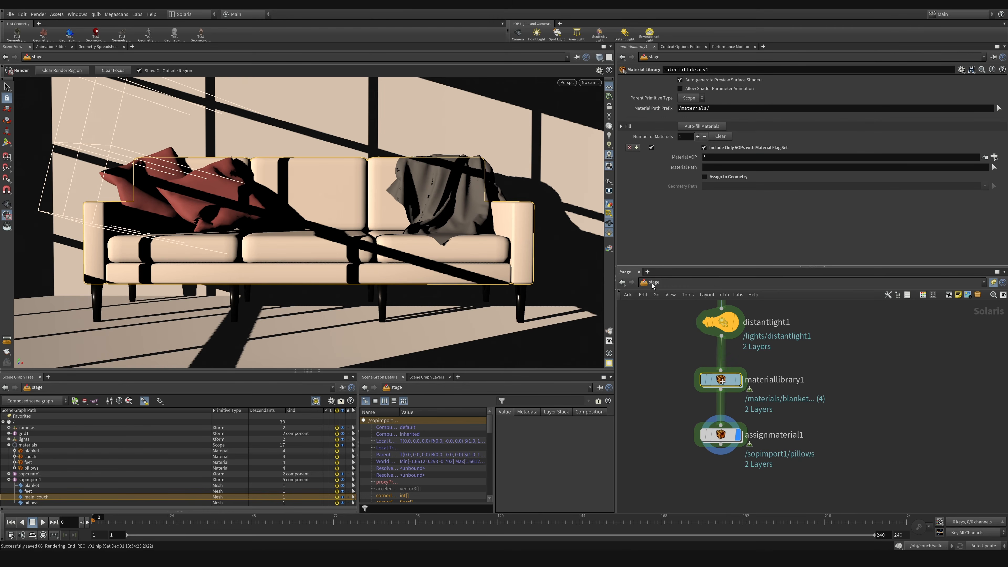
pyautogui.click(651, 283)
pyautogui.click(673, 331)
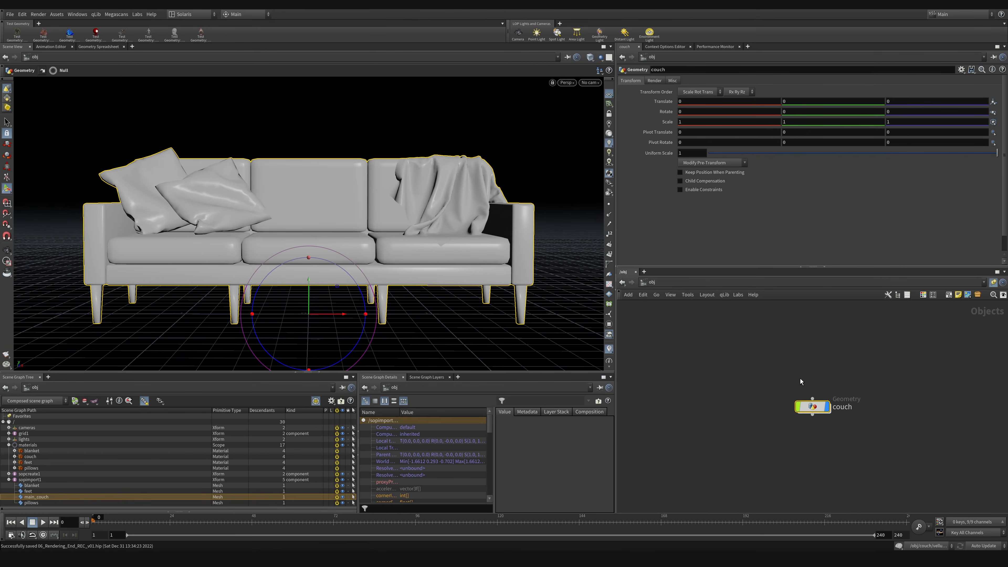
# Step: Inside the couch's geometry network, insert a Subdivide node after the main couch's group node, display it and set its depth to 2
pyautogui.moveTo(783, 387); pyautogui.dragTo(854, 436)
pyautogui.press('i')
pyautogui.scroll(8, 876, 469)
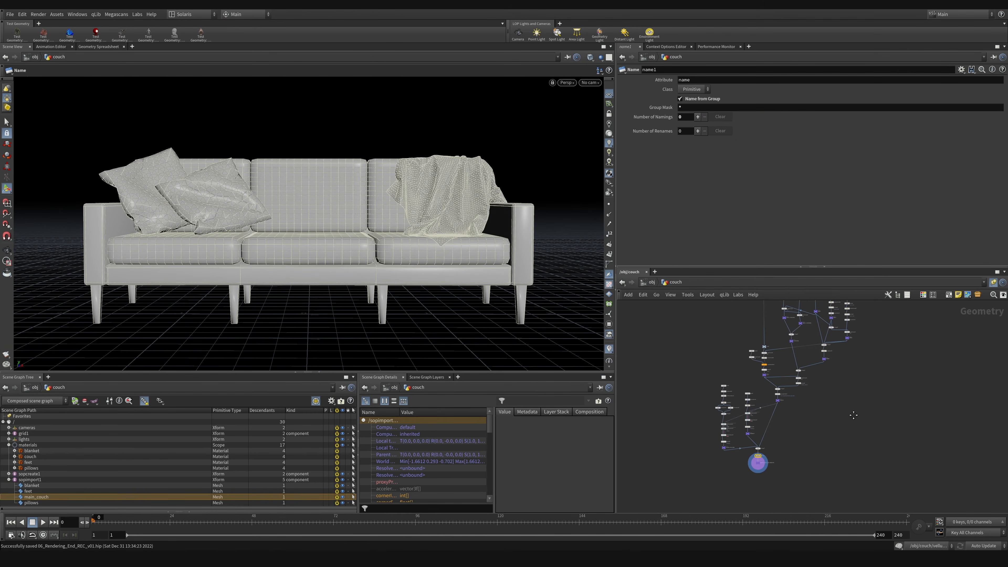
pyautogui.moveTo(843, 410); pyautogui.dragTo(855, 431, button='middle')
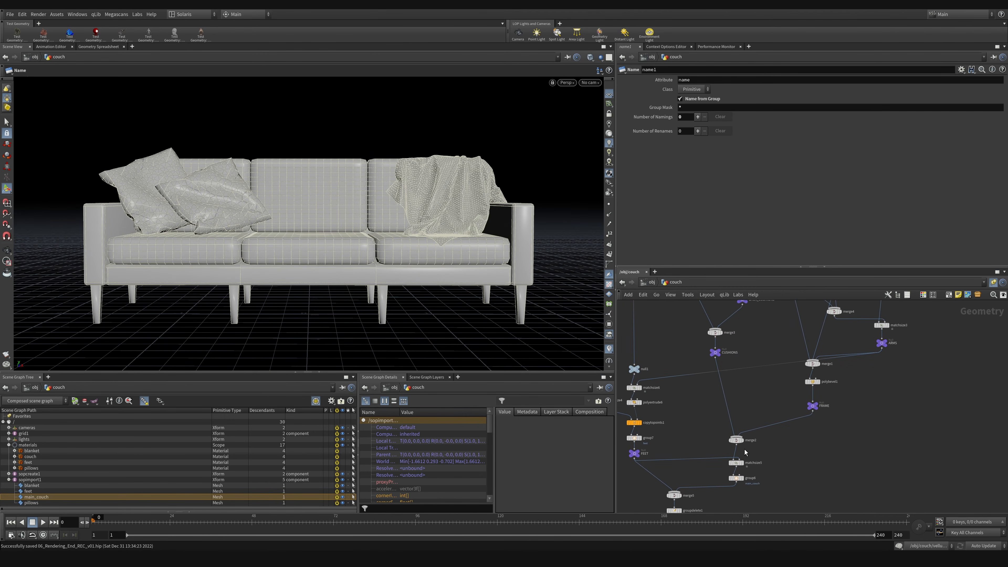
pyautogui.moveTo(801, 467); pyautogui.dragTo(797, 386, button='middle')
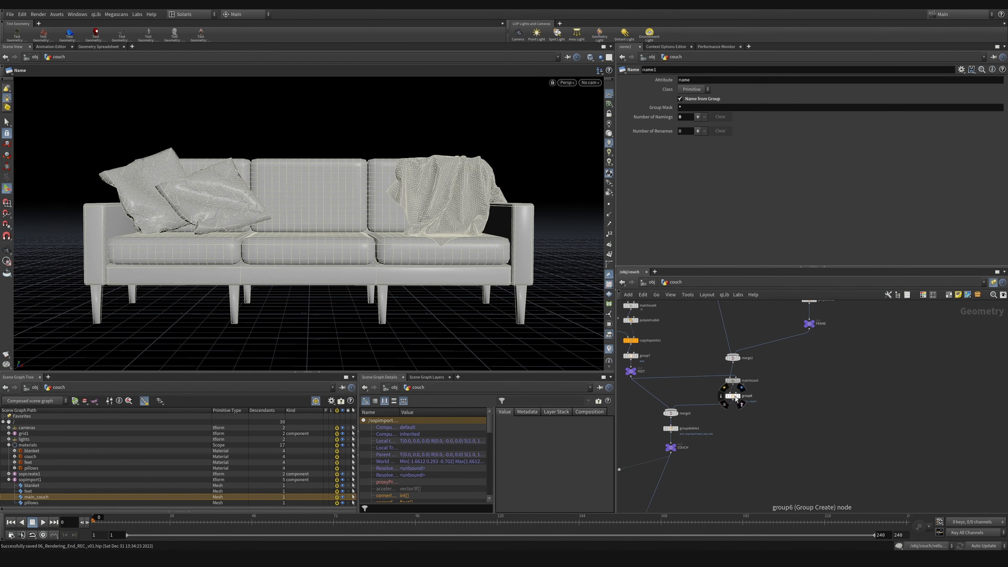
pyautogui.press('Tab')
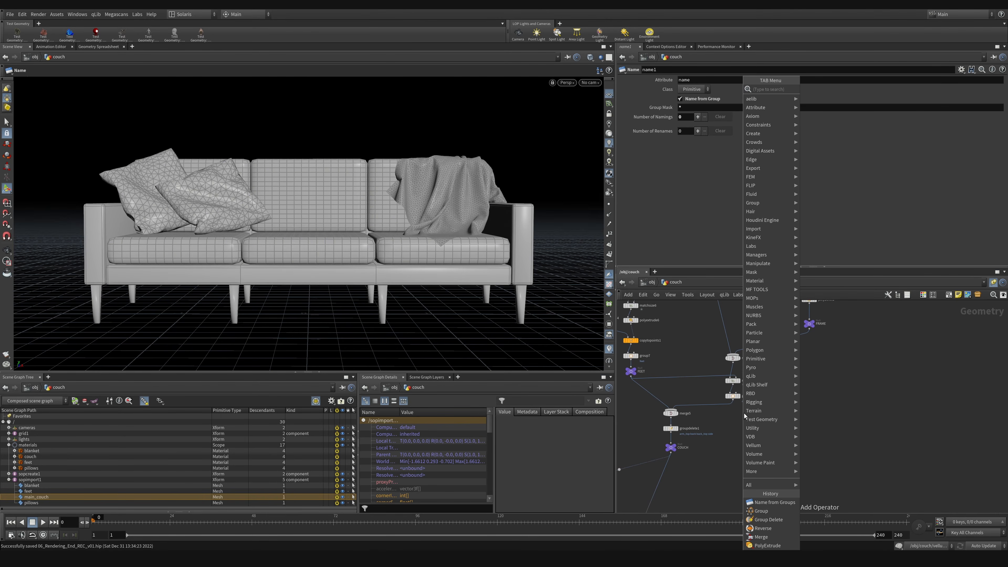
pyautogui.write('sub')
pyautogui.press('Return')
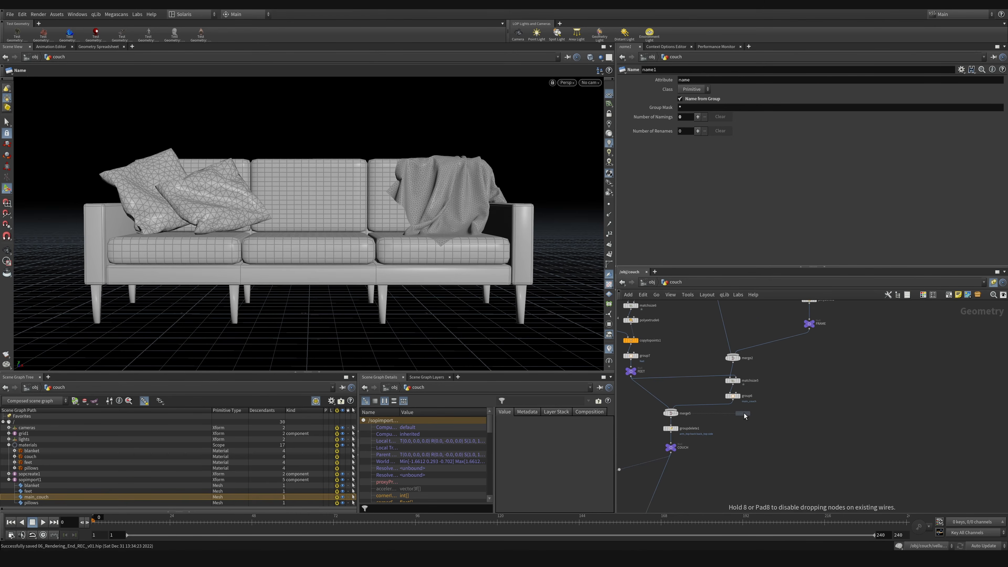
pyautogui.click(734, 414)
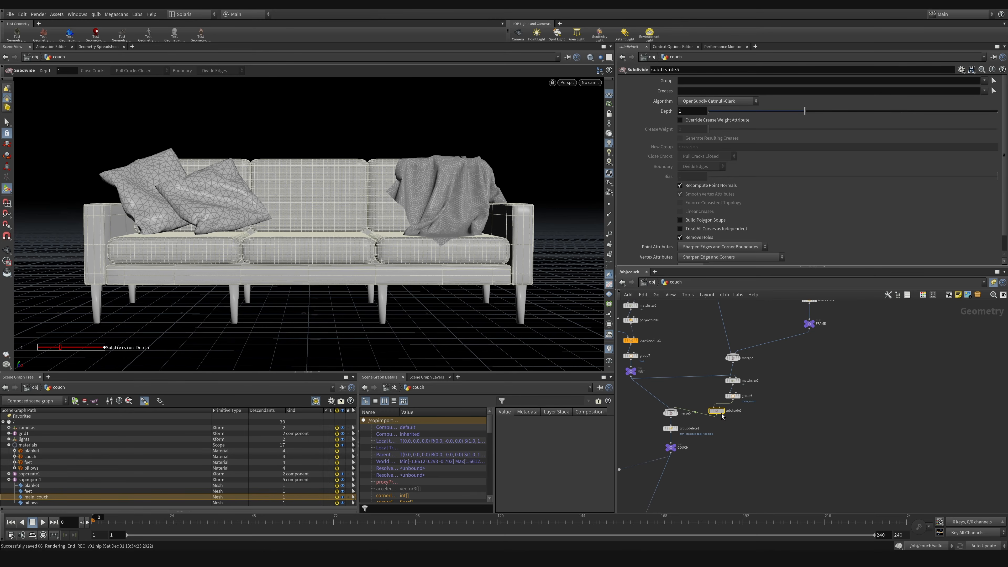
pyautogui.click(736, 410)
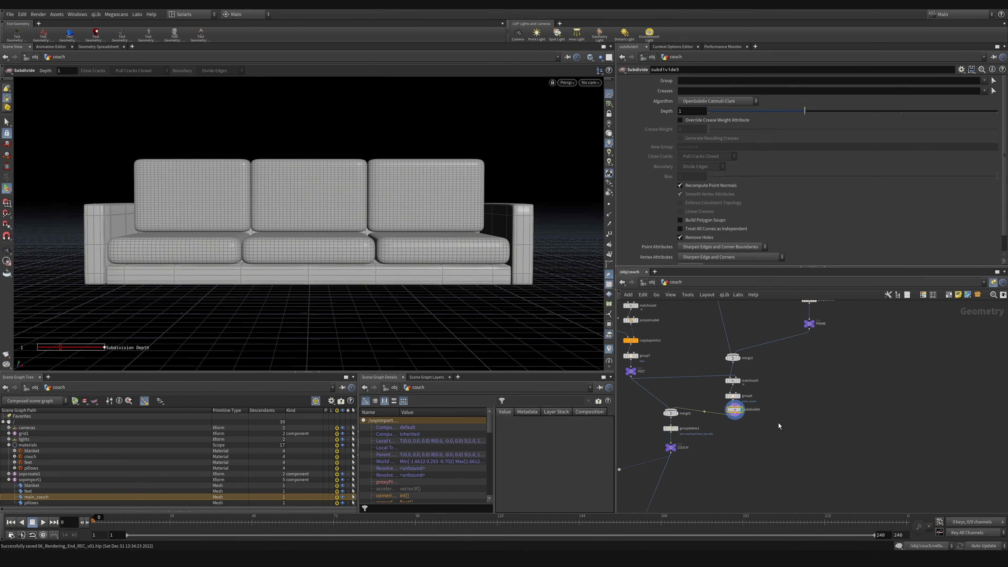
pyautogui.click(868, 113)
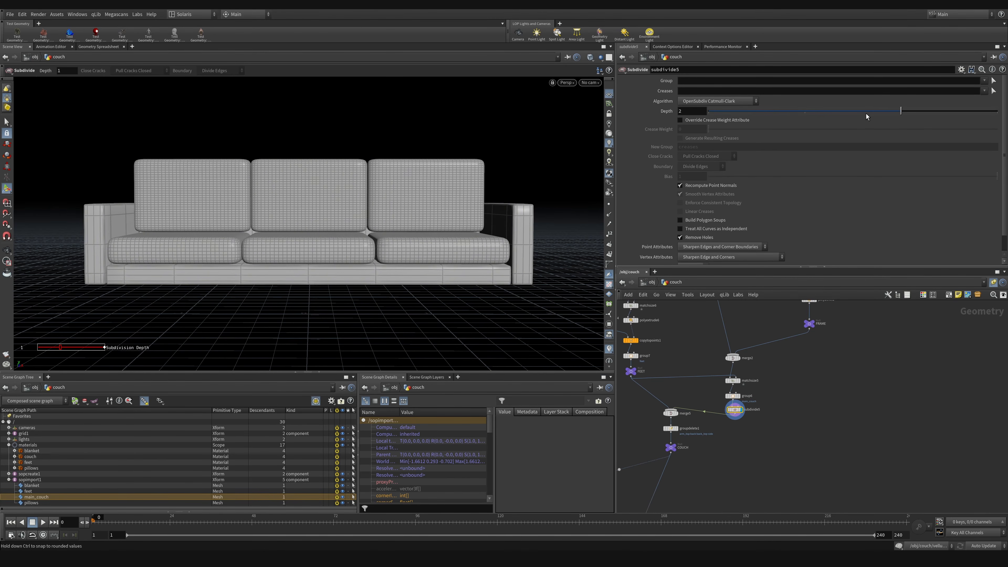
# Step: Display the FEET node, insert a Normal node between name1 and the COUCH_WITH_DECORATION null, and display the Normal node
pyautogui.moveTo(738, 467); pyautogui.dragTo(820, 440, button='middle')
pyautogui.click(714, 347)
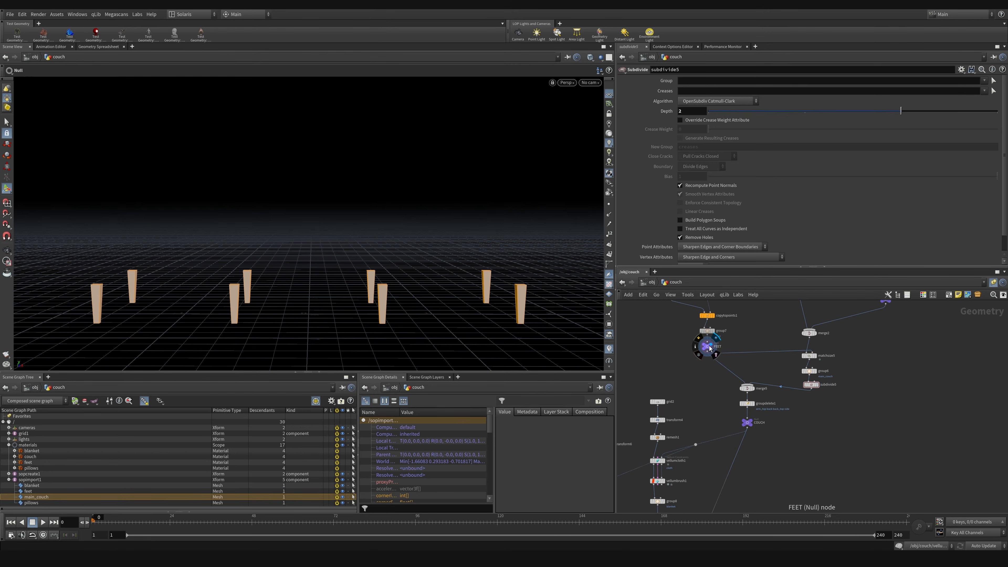
pyautogui.press('Tab')
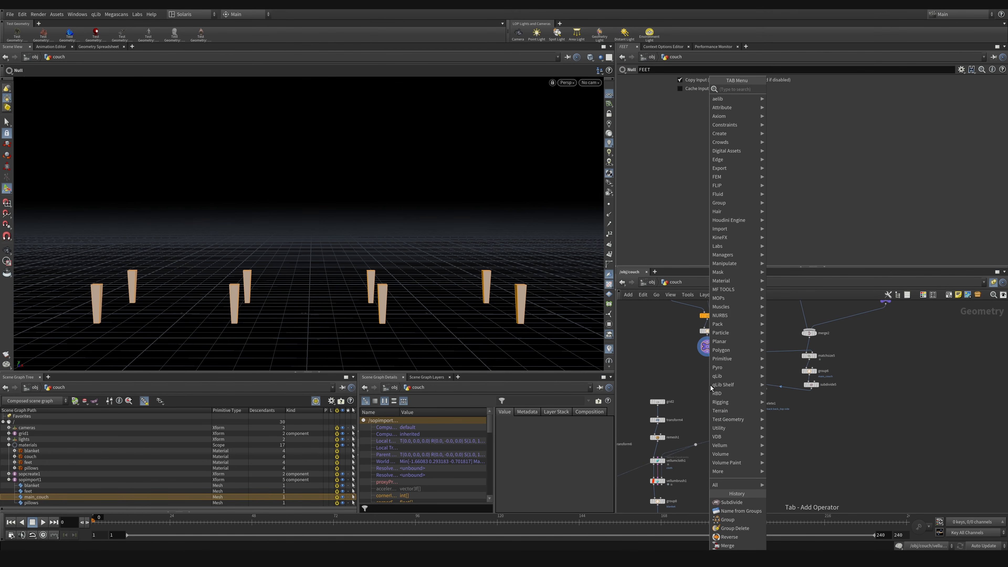
pyautogui.write('bev')
pyautogui.press('Return')
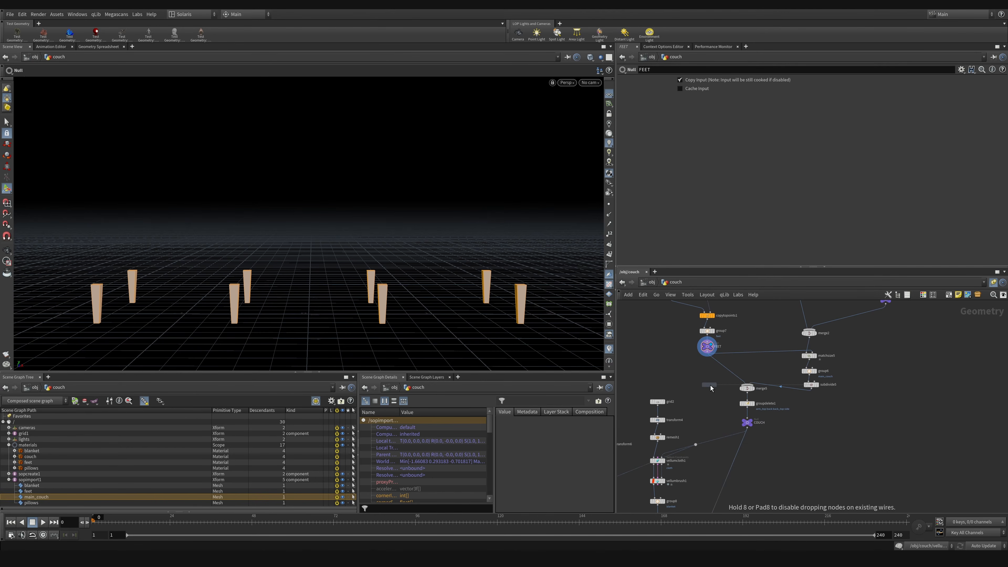
pyautogui.moveTo(801, 507); pyautogui.dragTo(813, 327, button='middle')
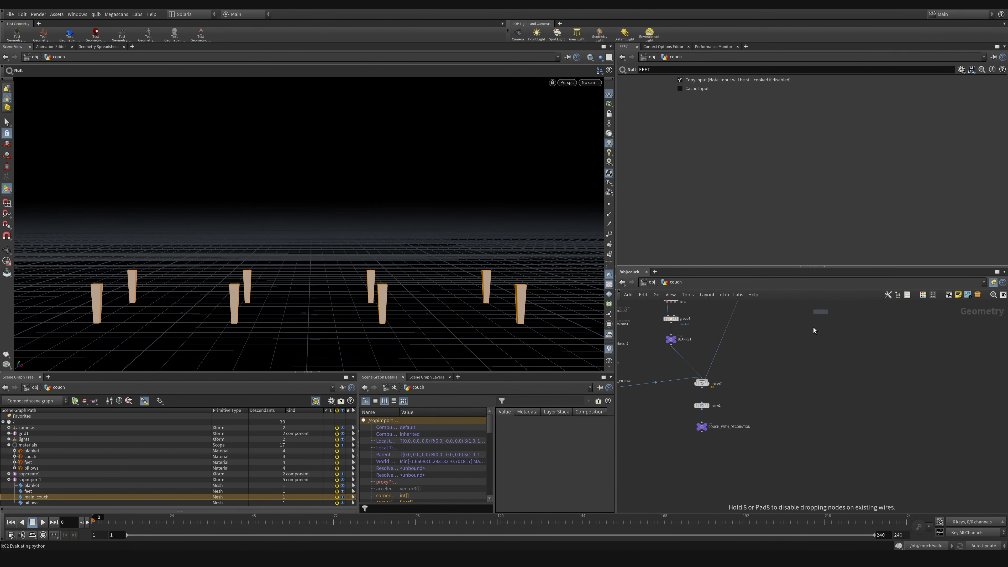
pyautogui.click(751, 398)
pyautogui.moveTo(703, 427); pyautogui.dragTo(702, 447)
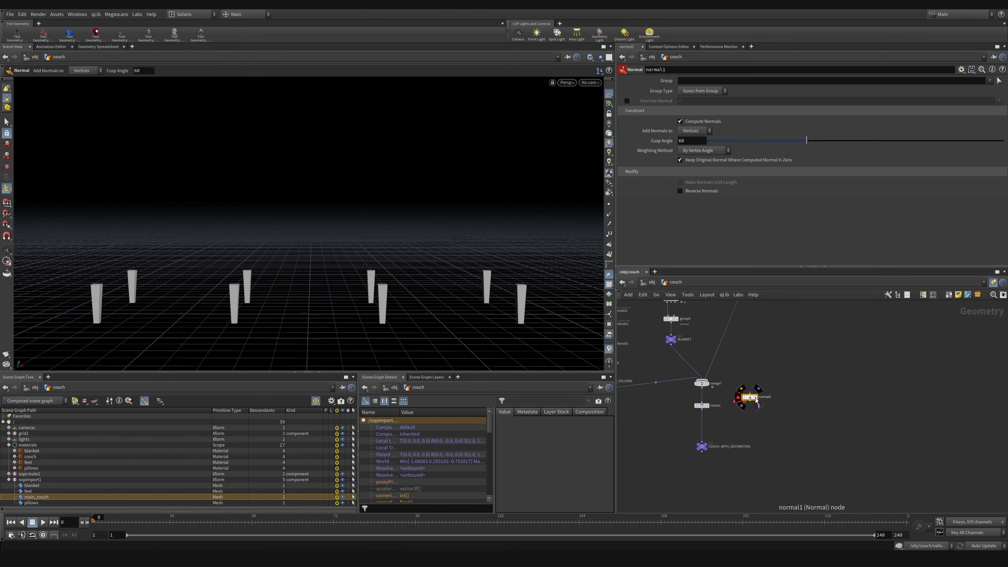
pyautogui.moveTo(754, 398); pyautogui.dragTo(705, 426)
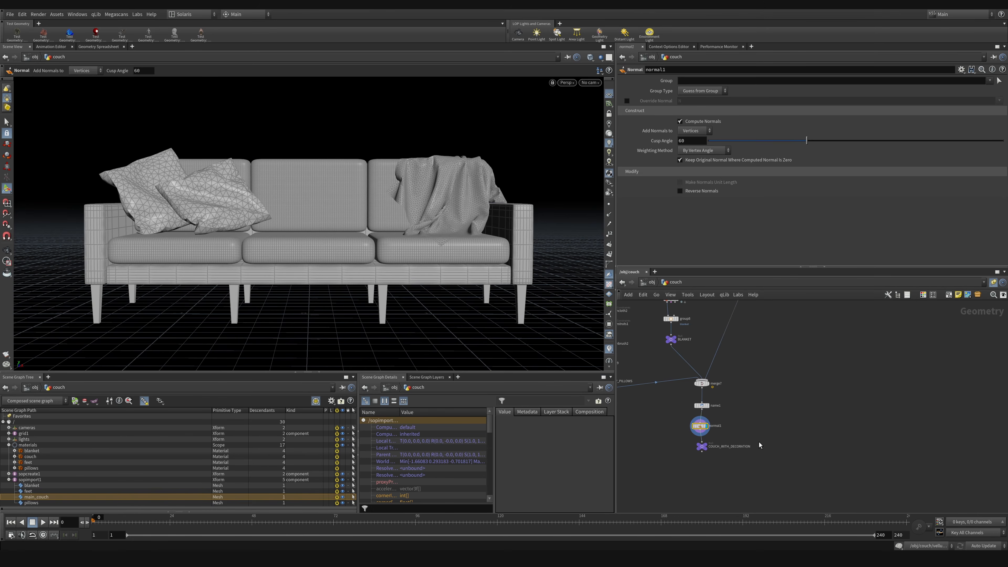
# Step: Compare the shading of the couch feet with the Normal node bypassed and re-enabled, and save the scene
pyautogui.keyDown('alt'); pyautogui.moveTo(534, 320); pyautogui.dragTo(778, 264, button='right'); pyautogui.keyUp('alt')
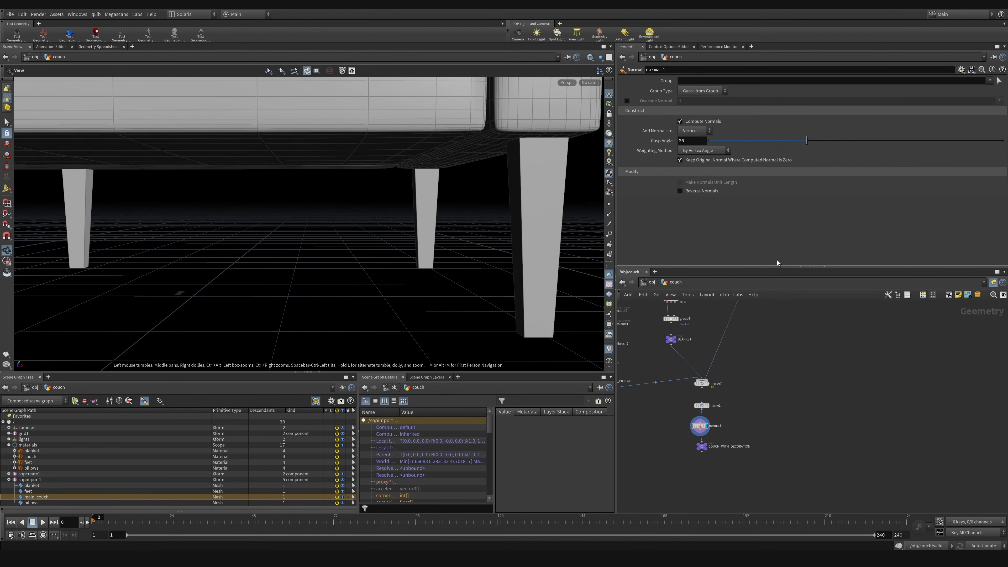
pyautogui.keyDown('alt'); pyautogui.moveTo(554, 300); pyautogui.dragTo(435, 280, button='middle'); pyautogui.keyUp('alt')
pyautogui.keyDown('alt'); pyautogui.moveTo(436, 279); pyautogui.dragTo(488, 289); pyautogui.keyUp('alt')
pyautogui.keyDown('alt'); pyautogui.moveTo(488, 288); pyautogui.dragTo(464, 288, button='middle'); pyautogui.keyUp('alt')
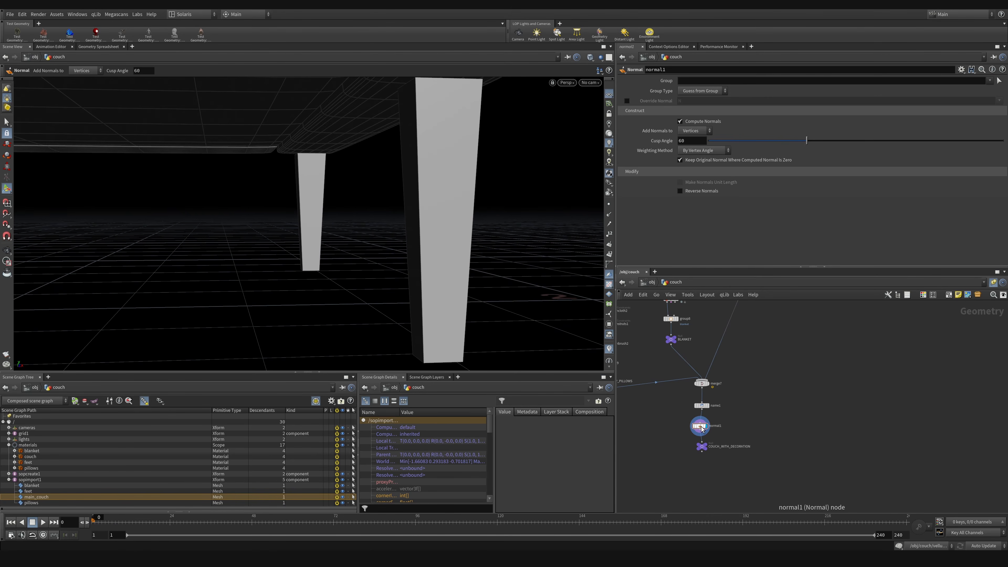
pyautogui.click(694, 424)
pyautogui.keyDown('alt'); pyautogui.moveTo(439, 207); pyautogui.dragTo(428, 220, button='right'); pyautogui.keyUp('alt')
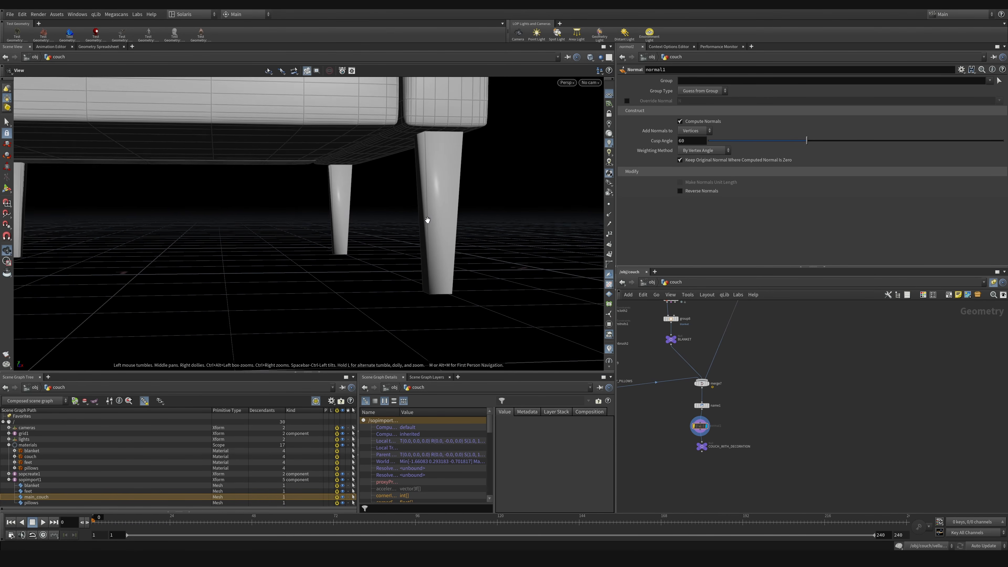
pyautogui.keyDown('alt'); pyautogui.moveTo(436, 182); pyautogui.dragTo(455, 160); pyautogui.keyUp('alt')
pyautogui.hotkey('ctrl', 's')
pyautogui.keyDown('alt'); pyautogui.moveTo(423, 203); pyautogui.dragTo(463, 337); pyautogui.keyUp('alt')
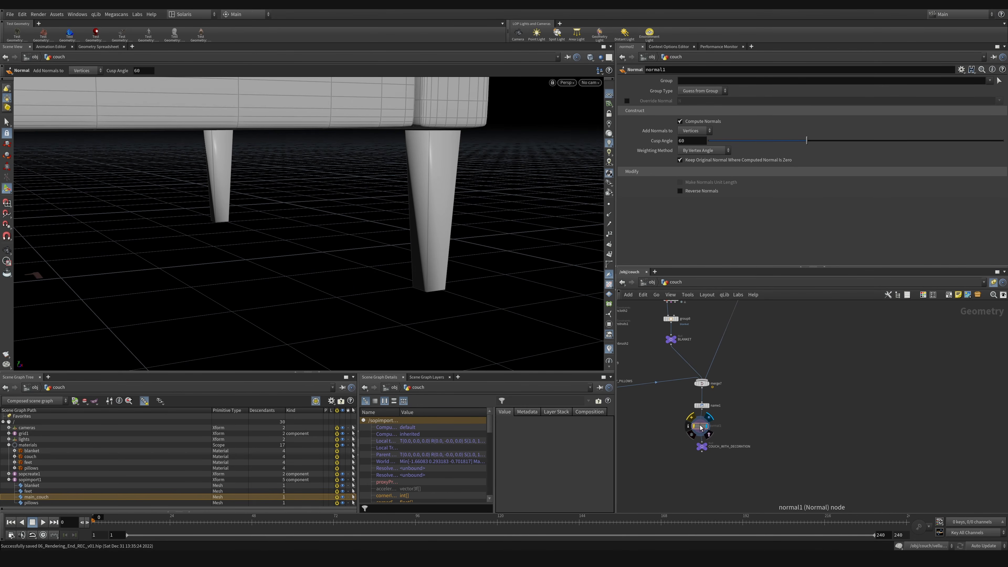
pyautogui.click(693, 419)
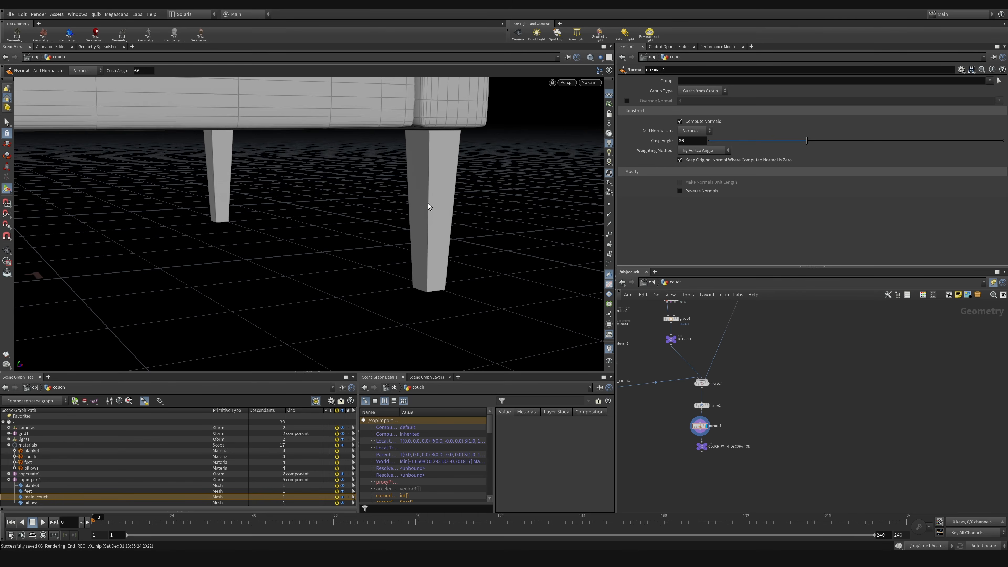
# Step: Examine the couch's frame, armrest, cushions and pillows from several angles for mesh density and shading
pyautogui.press('alt')
pyautogui.keyDown('alt'); pyautogui.moveTo(441, 175); pyautogui.dragTo(427, 281); pyautogui.keyUp('alt')
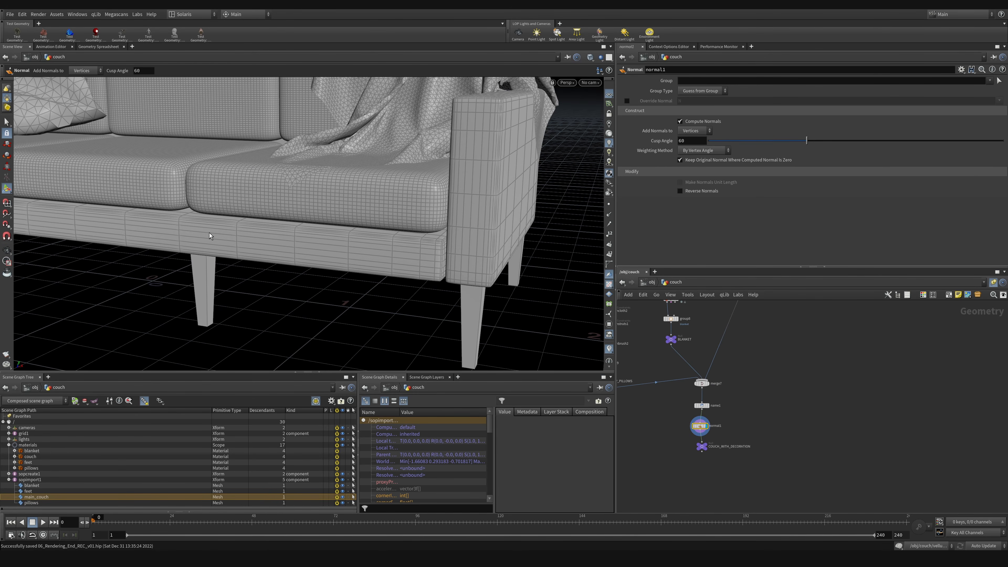
pyautogui.keyDown('alt'); pyautogui.moveTo(210, 235); pyautogui.dragTo(497, 265); pyautogui.keyUp('alt')
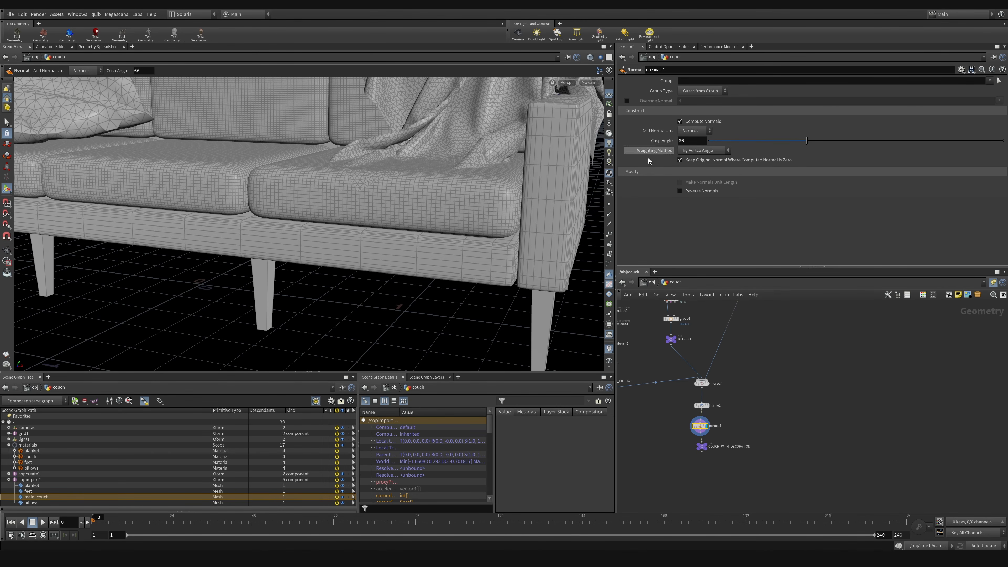
pyautogui.keyDown('alt'); pyautogui.moveTo(488, 254); pyautogui.dragTo(408, 278, button='right'); pyautogui.keyUp('alt')
pyautogui.keyDown('alt'); pyautogui.moveTo(408, 278); pyautogui.dragTo(274, 261); pyautogui.keyUp('alt')
pyautogui.keyDown('alt'); pyautogui.moveTo(274, 262); pyautogui.dragTo(342, 299, button='middle'); pyautogui.keyUp('alt')
pyautogui.keyDown('alt'); pyautogui.moveTo(318, 210); pyautogui.dragTo(268, 224, button='right'); pyautogui.keyUp('alt')
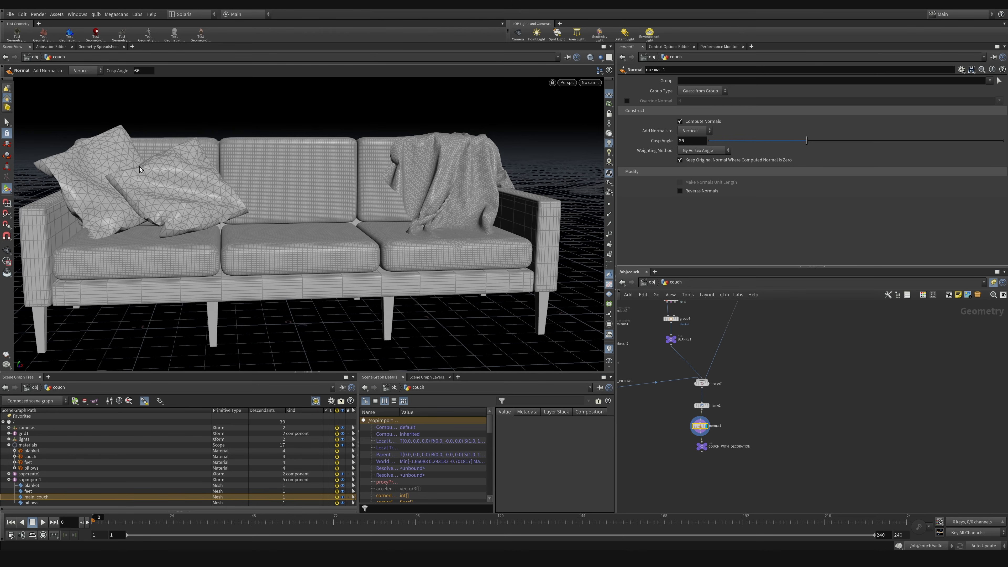
# Step: Insert a Subdivide node between the blanket's group node and the BLANKET null
pyautogui.moveTo(749, 356); pyautogui.dragTo(823, 388, button='middle')
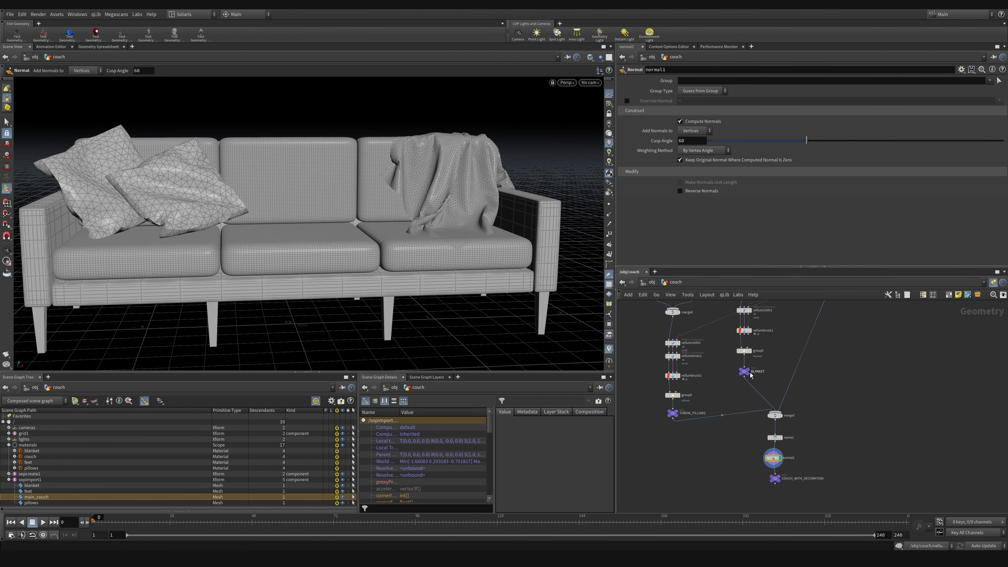
pyautogui.moveTo(748, 372); pyautogui.dragTo(748, 381)
pyautogui.click(753, 365)
pyautogui.press('Tab')
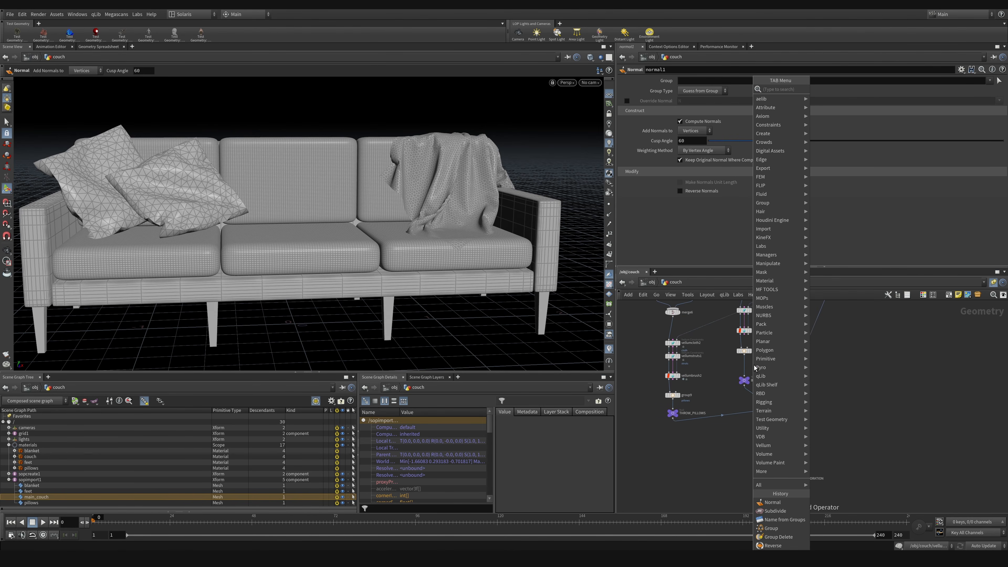
pyautogui.write('sub')
pyautogui.press('Return')
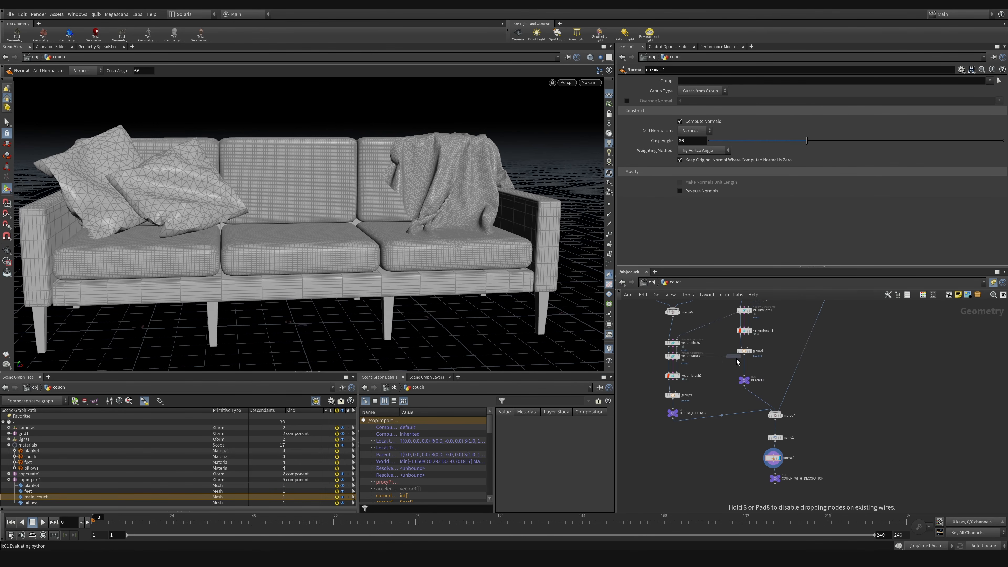
pyautogui.click(746, 368)
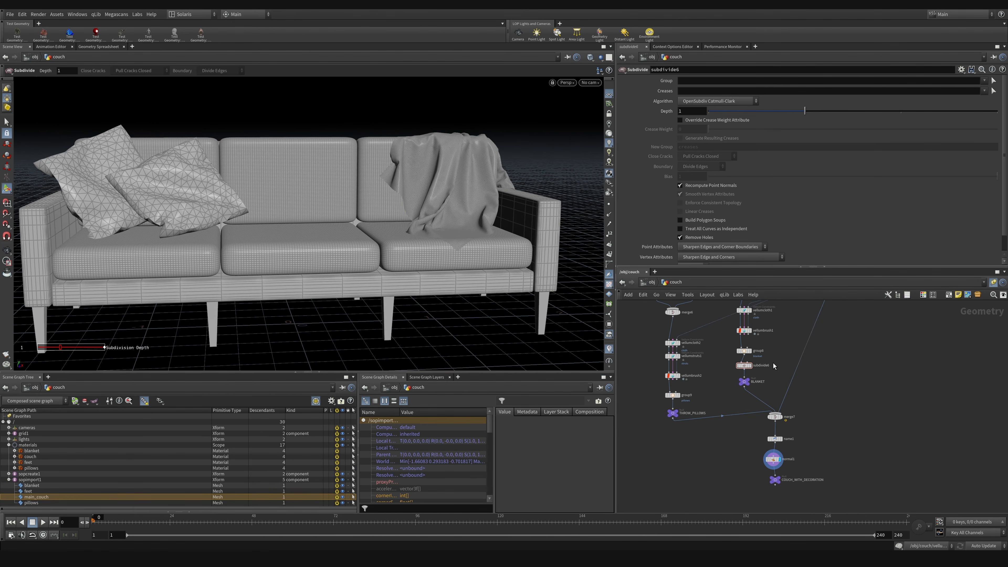
# Step: Set the blanket's Subdivide algorithm to OpenSubdiv Loop and check the folds up close
pyautogui.moveTo(434, 170); pyautogui.dragTo(445, 209, button='right')
pyautogui.moveTo(446, 209); pyautogui.dragTo(569, 209)
pyautogui.press('Return')
pyautogui.click(718, 100)
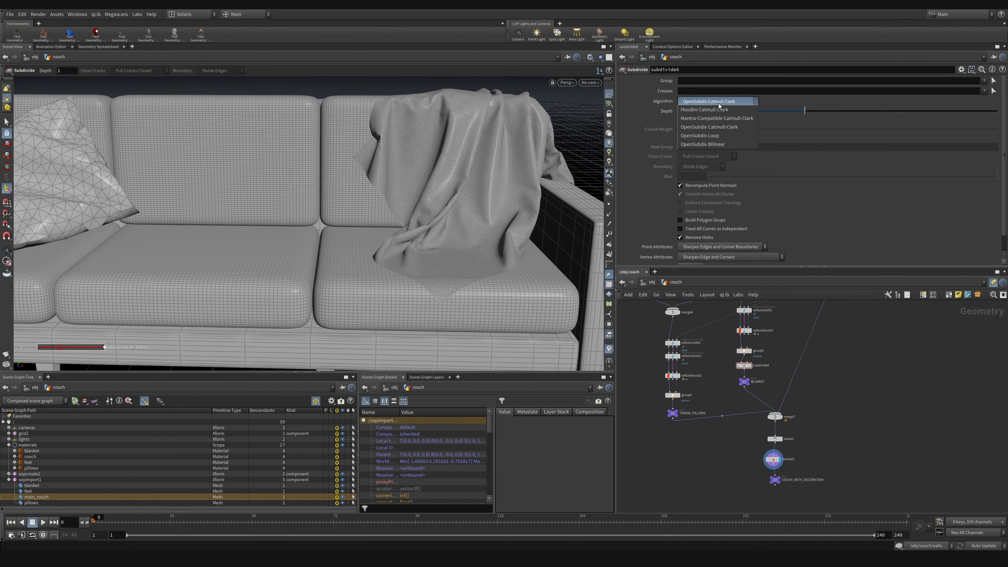
pyautogui.click(710, 135)
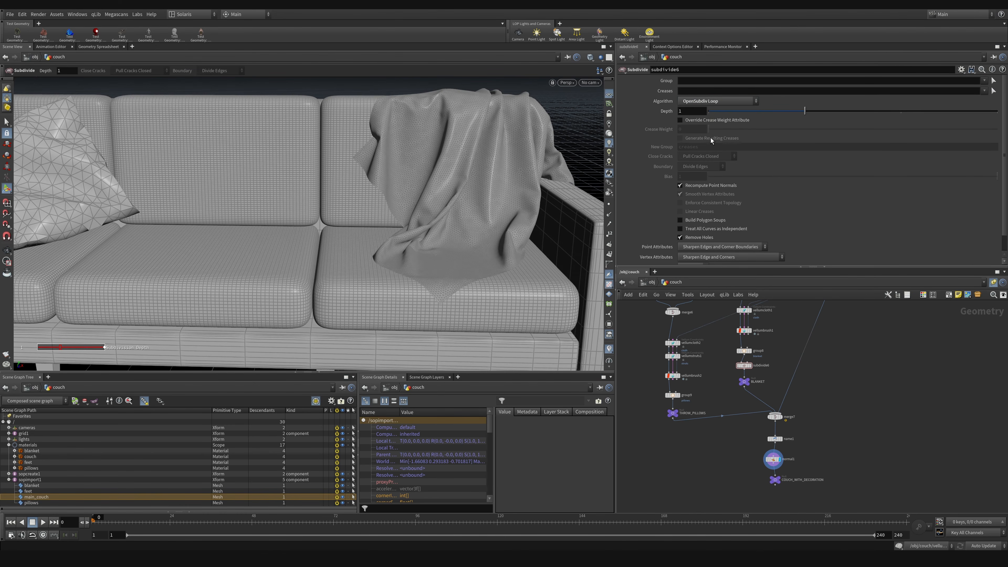
pyautogui.keyDown('alt'); pyautogui.moveTo(407, 214); pyautogui.dragTo(578, 178, button='right'); pyautogui.keyUp('alt')
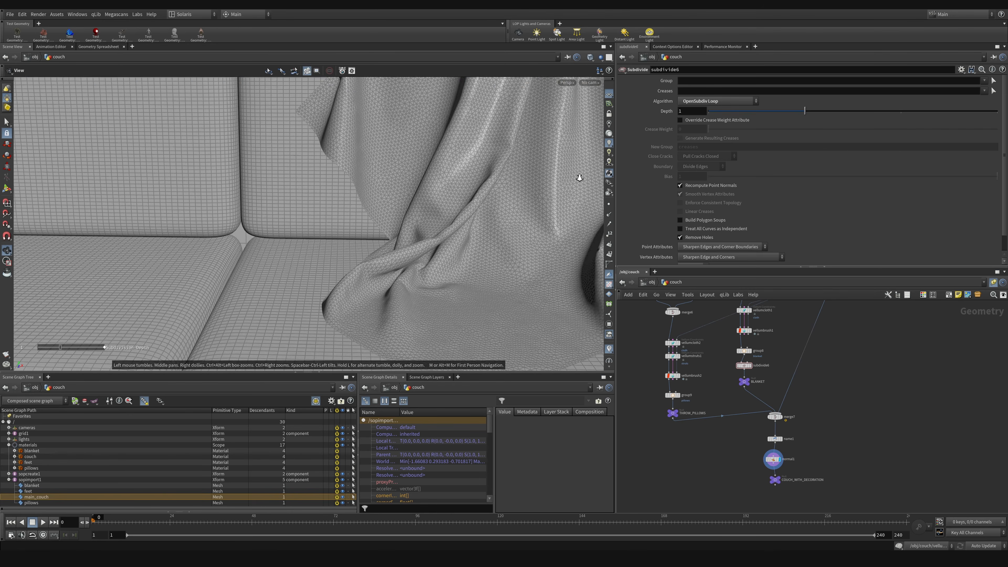
pyautogui.keyDown('alt'); pyautogui.moveTo(456, 223); pyautogui.dragTo(427, 243); pyautogui.keyUp('alt')
# Step: Insert a copy of the blanket's Subdivide node between group9 and the THROW_PILLOWS null, and set its depth to 2
pyautogui.scroll(5, 710, 398)
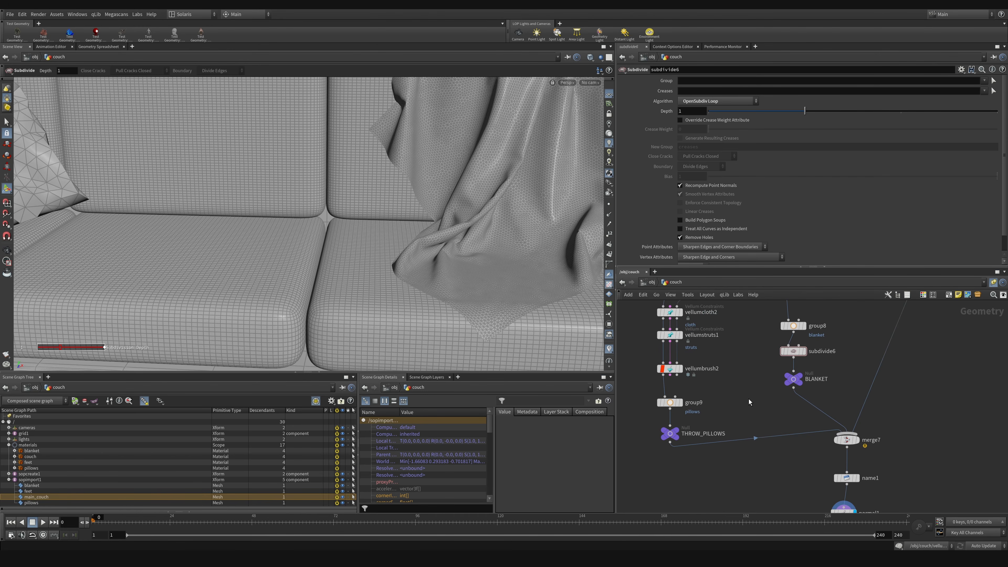
pyautogui.moveTo(712, 429); pyautogui.dragTo(713, 449)
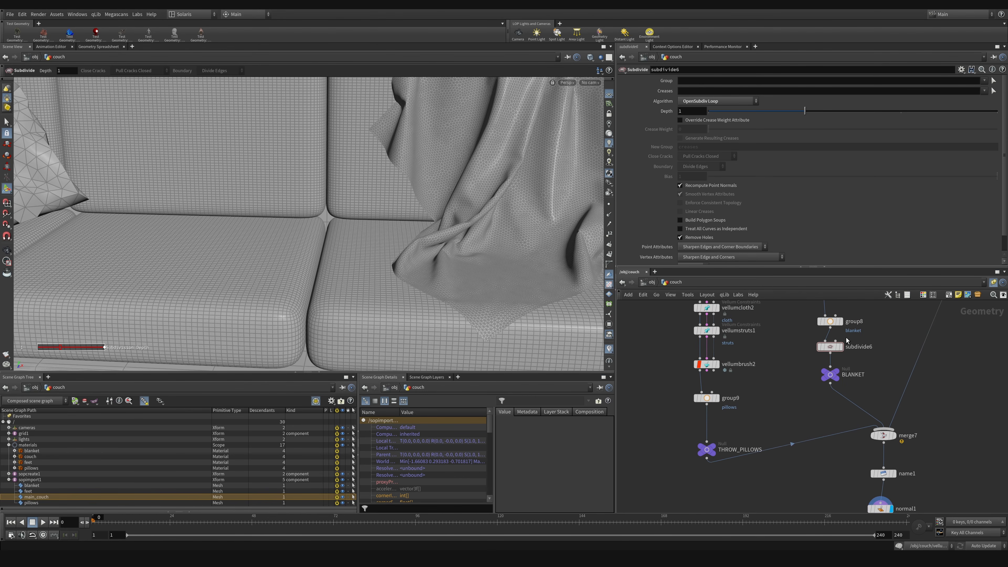
pyautogui.click(707, 424)
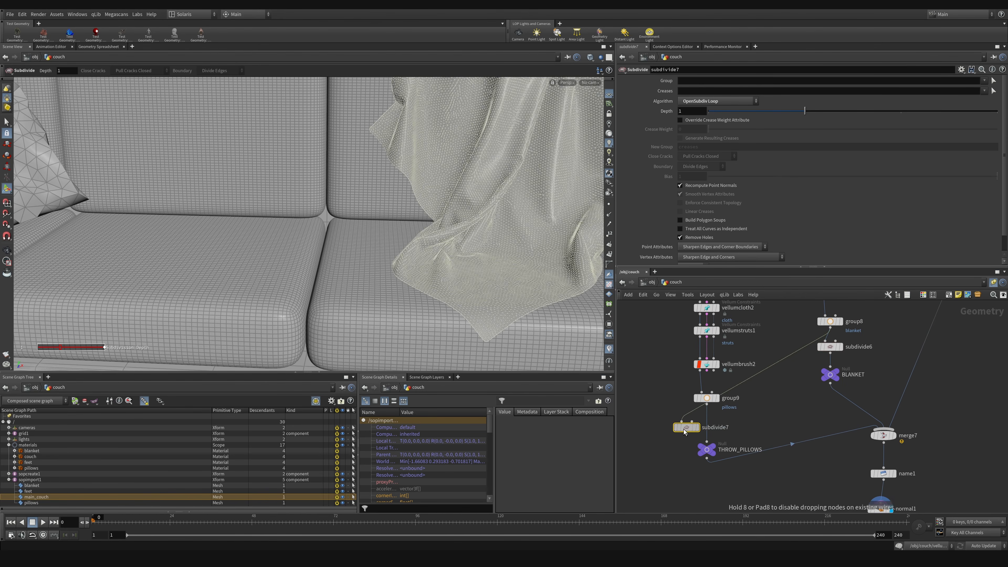
pyautogui.keyDown('alt'); pyautogui.moveTo(153, 212); pyautogui.dragTo(531, 255, button='middle'); pyautogui.keyUp('alt')
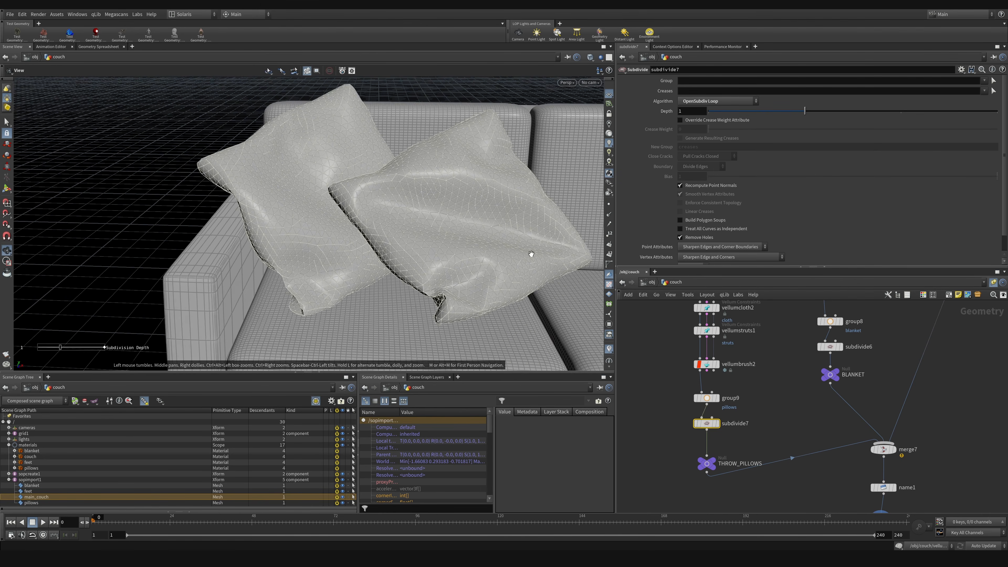
pyautogui.keyDown('alt'); pyautogui.moveTo(531, 255); pyautogui.dragTo(397, 222); pyautogui.keyUp('alt')
pyautogui.click(666, 455)
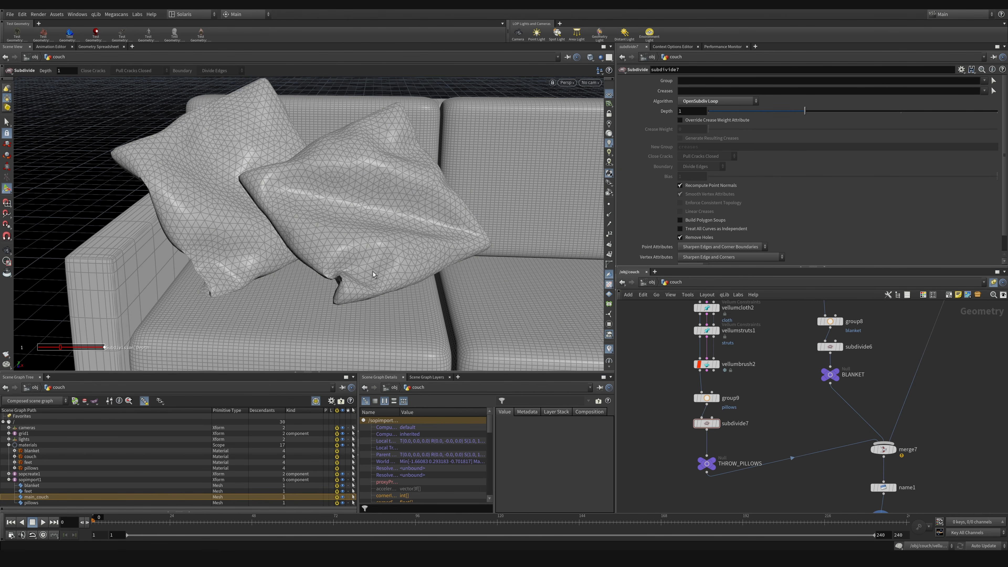
pyautogui.moveTo(805, 111); pyautogui.dragTo(901, 111)
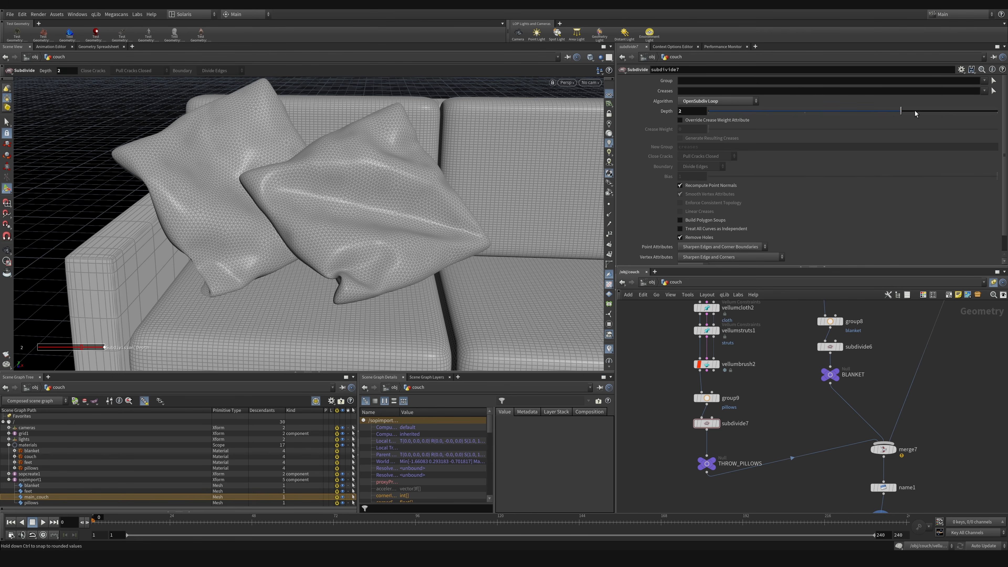
# Step: Save the scene file and return from the couch geometry to the stage network
pyautogui.press('Escape')
pyautogui.moveTo(405, 218); pyautogui.dragTo(374, 257)
pyautogui.hotkey('ctrl', 's')
pyautogui.scroll(-5, 350, 243)
pyautogui.moveTo(799, 422); pyautogui.dragTo(774, 364, button='middle')
pyautogui.click(651, 282)
pyautogui.click(653, 283)
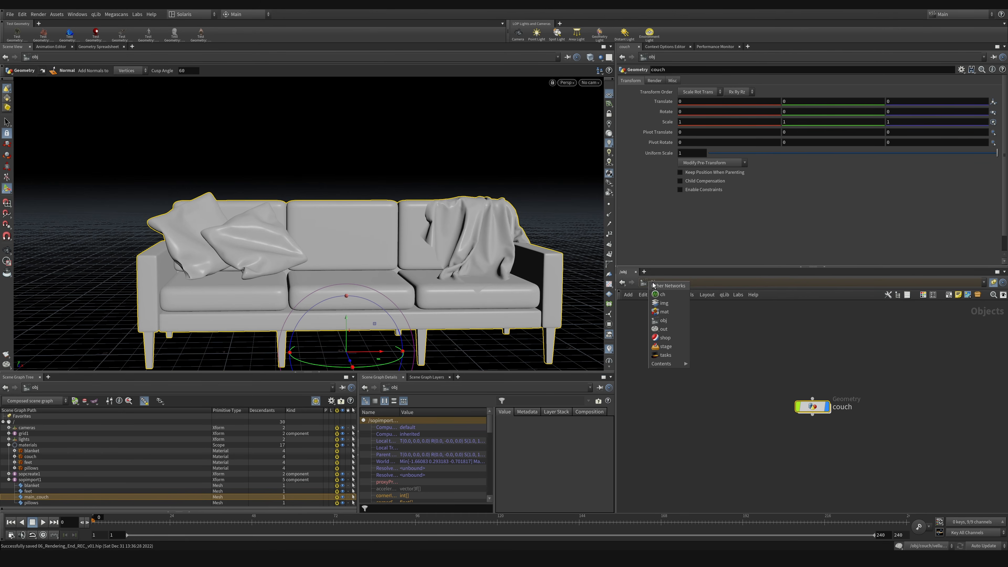
pyautogui.click(665, 346)
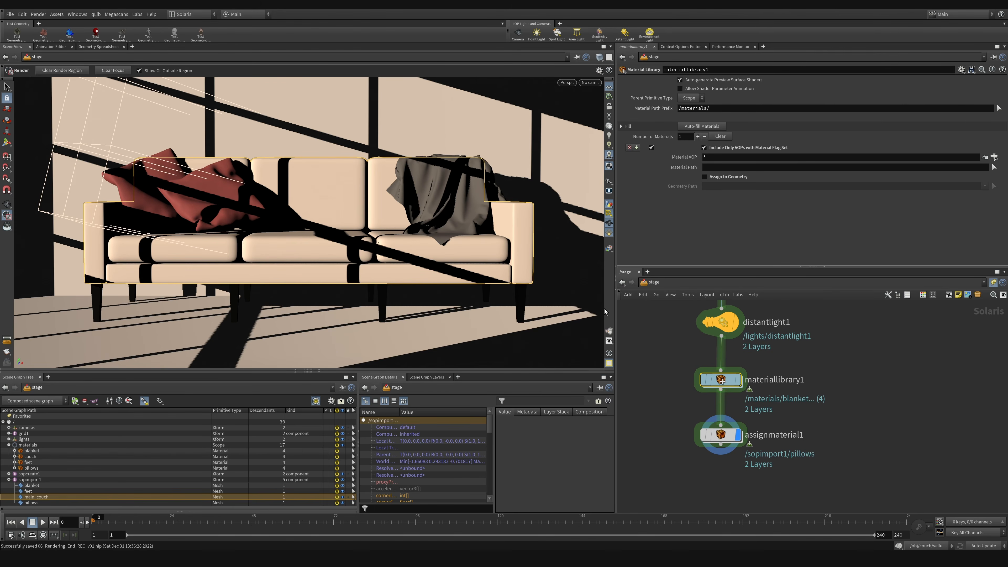
# Step: Switch the stage viewport's renderer from Houdini GL to Karma and pause the render
pyautogui.click(568, 82)
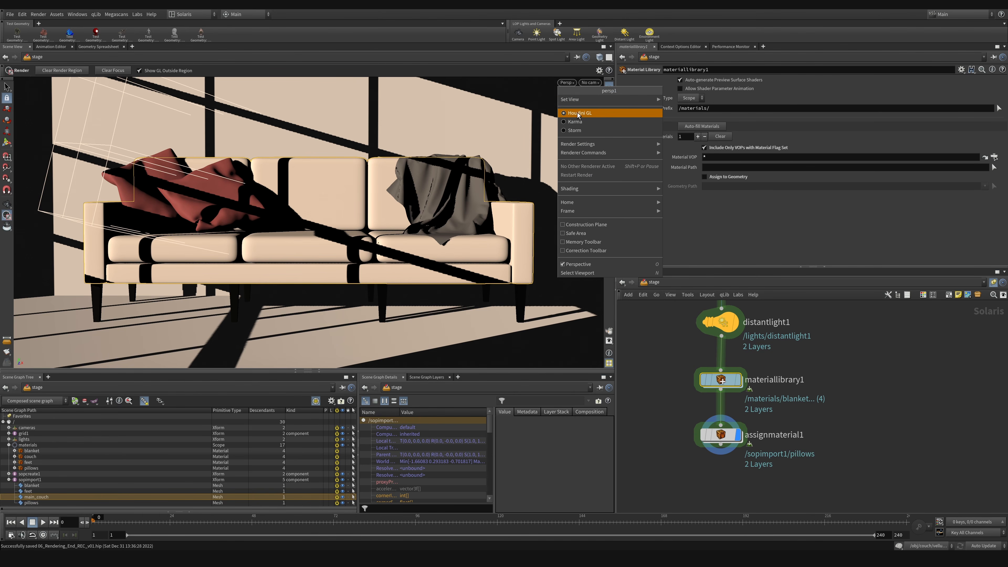
pyautogui.click(581, 121)
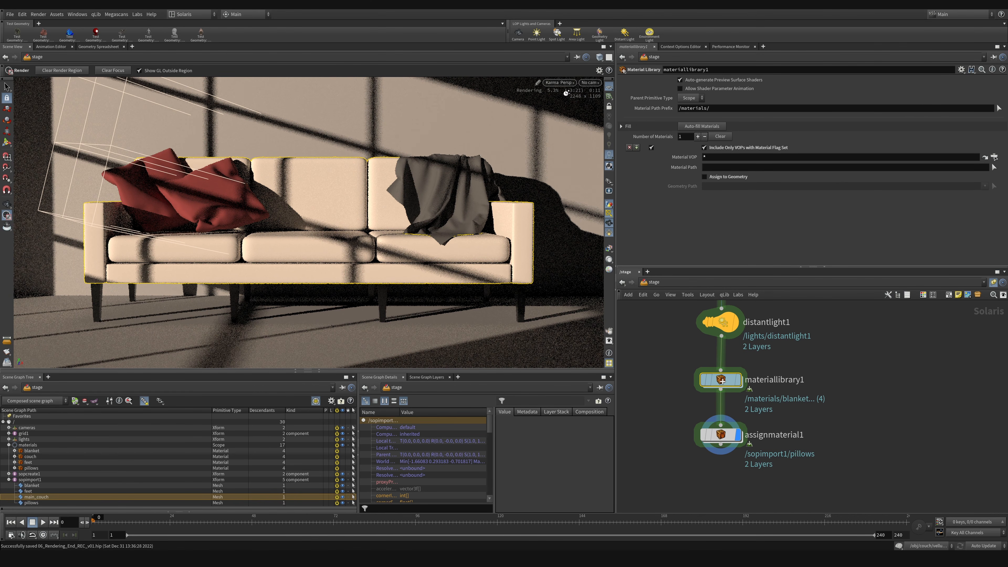
pyautogui.click(561, 83)
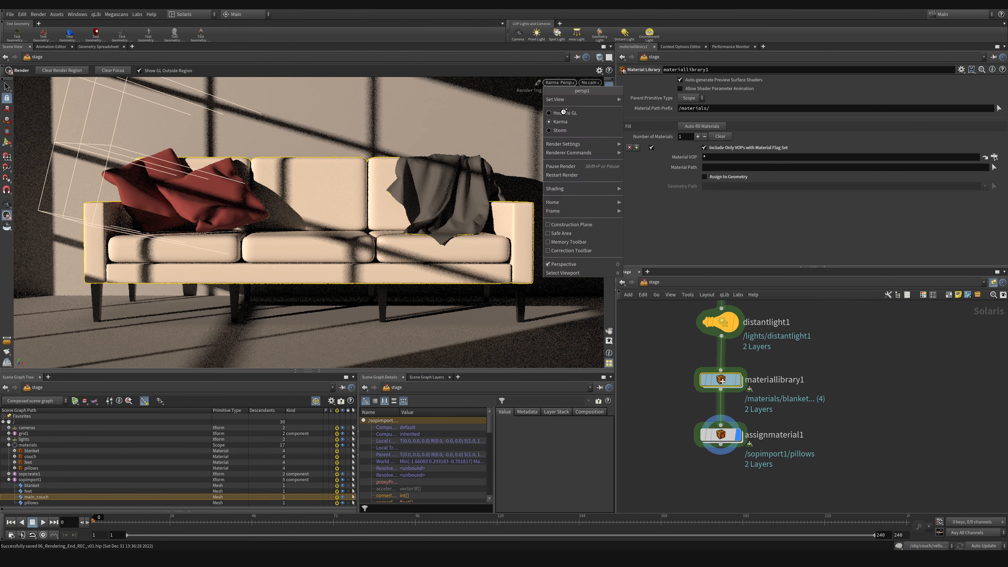
pyautogui.click(561, 167)
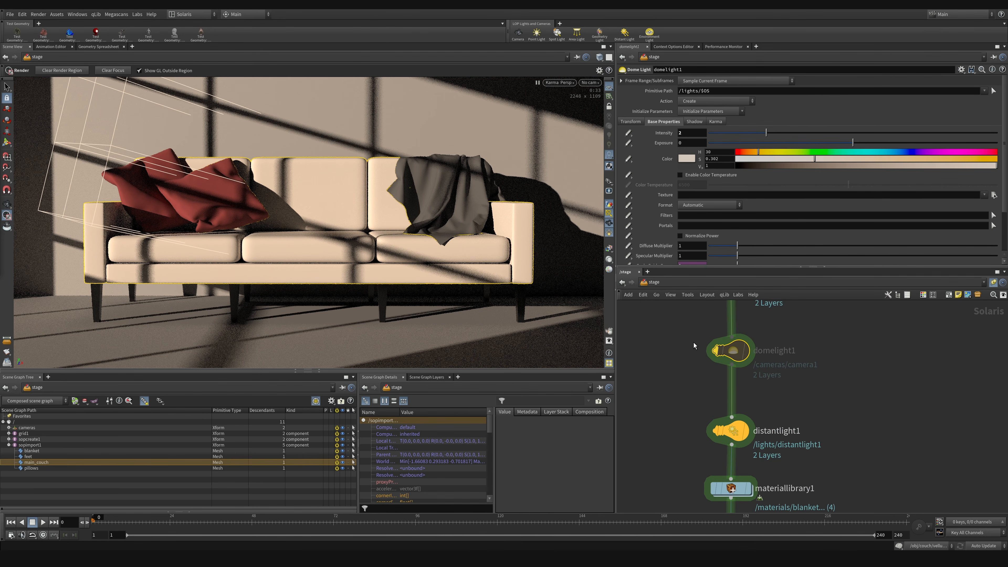
# Step: Resume the Karma render and re-enable the bypassed domelight1 with its intensity set to 0.2
pyautogui.moveTo(843, 373); pyautogui.dragTo(844, 395, button='middle')
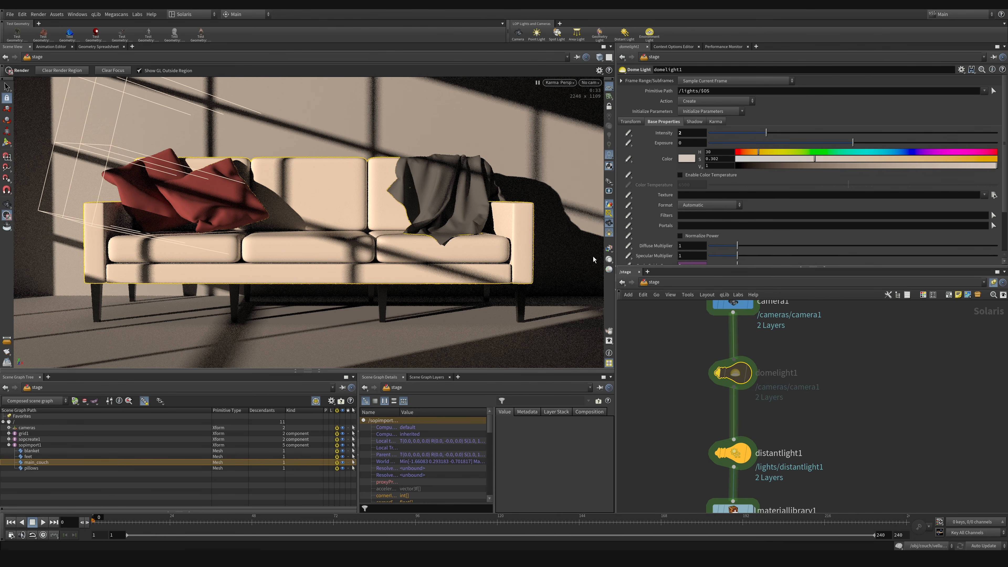
pyautogui.click(563, 83)
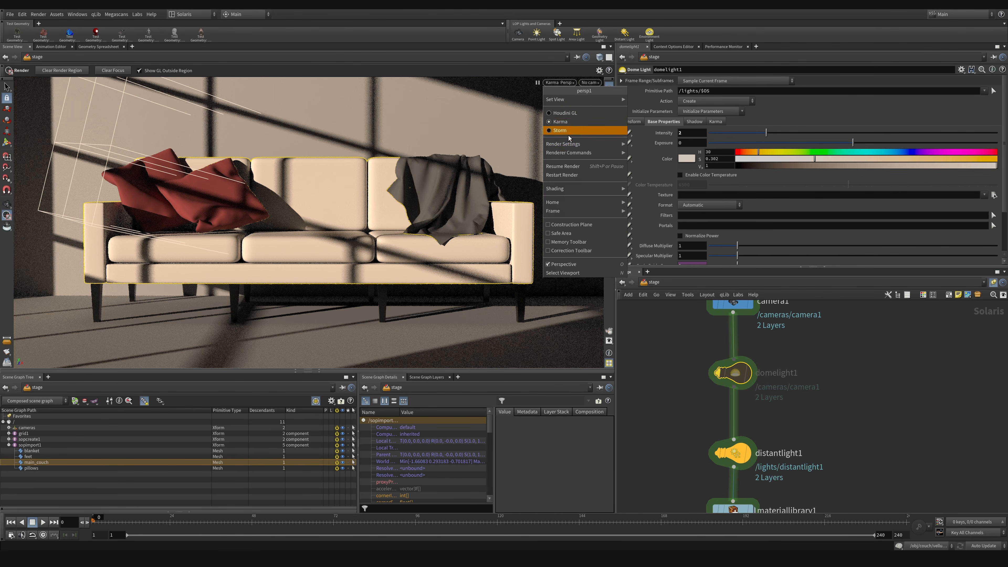
pyautogui.click(568, 166)
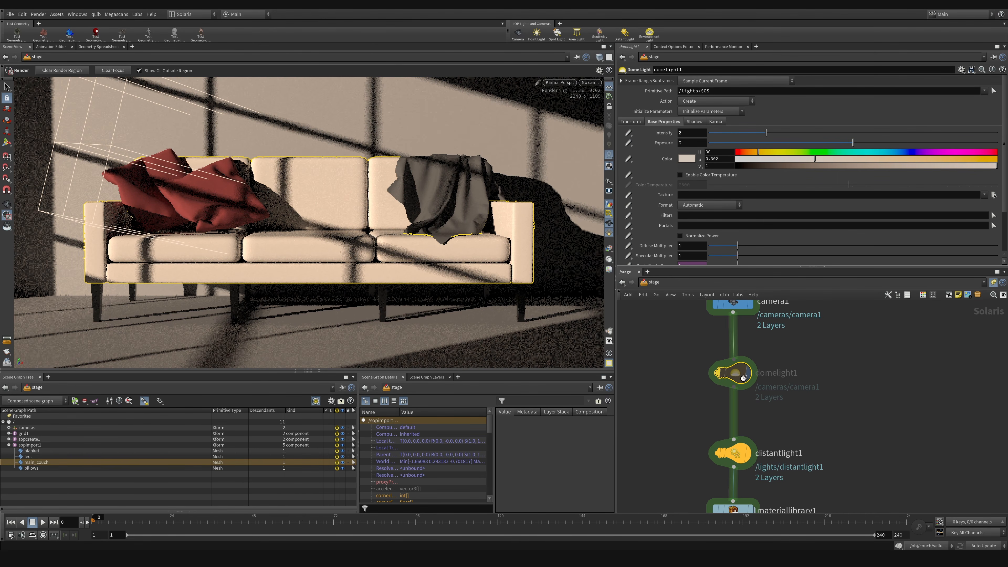
pyautogui.click(723, 348)
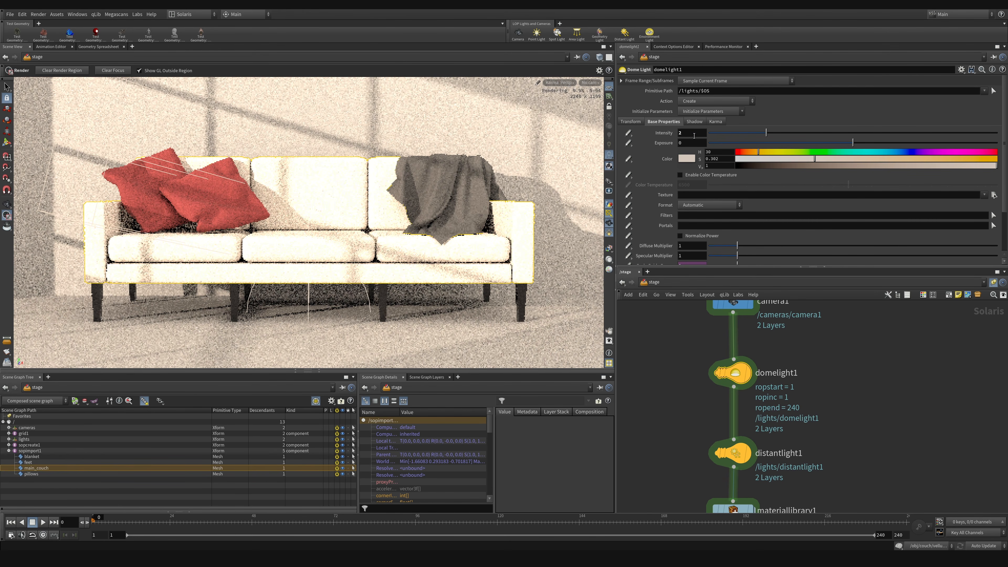
pyautogui.click(682, 133)
pyautogui.write('.2')
pyautogui.press('Return')
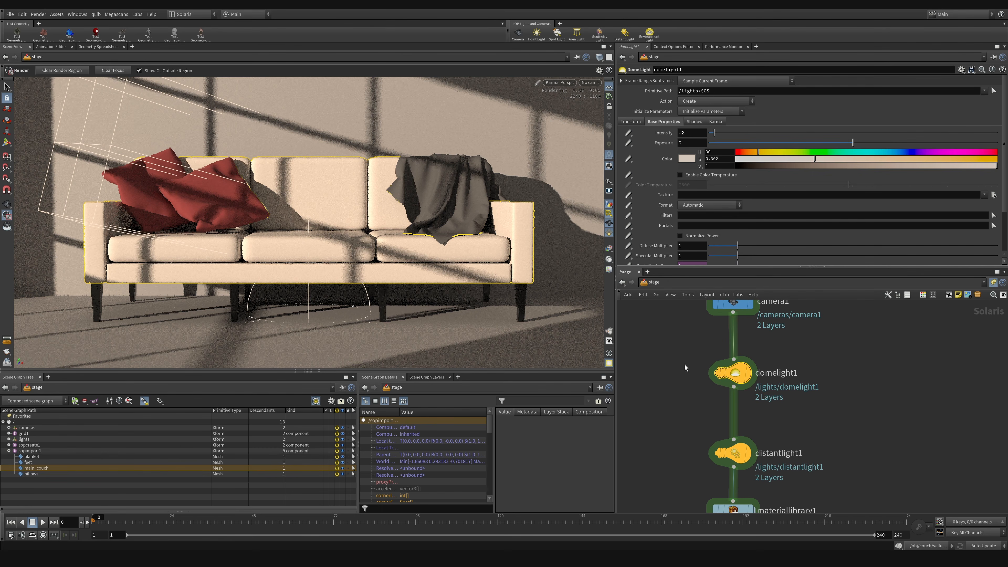
# Step: Open the couch material's subnetwork inside materiallibrary1
pyautogui.moveTo(690, 420); pyautogui.dragTo(684, 352, button='middle')
pyautogui.doubleClick(734, 392)
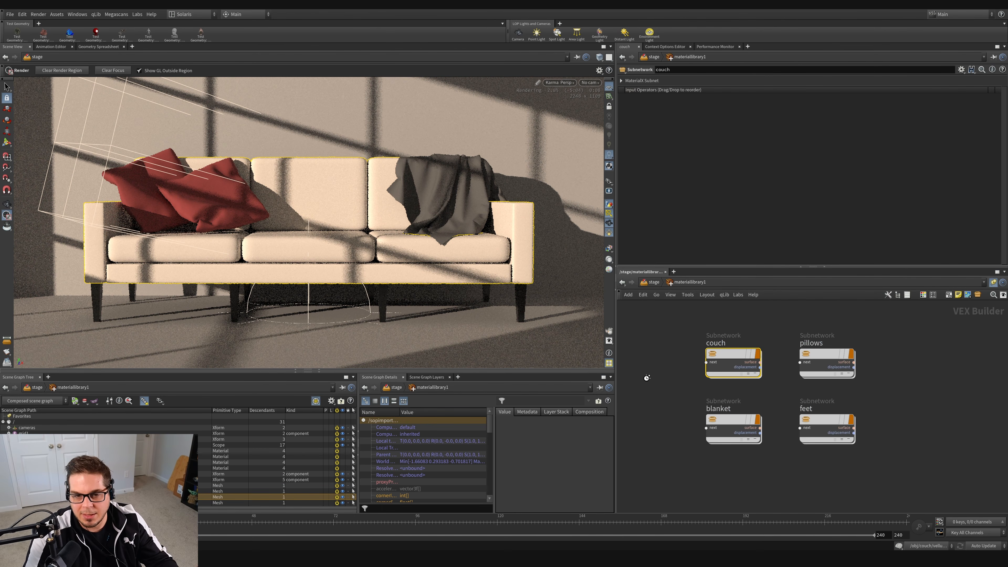
pyautogui.moveTo(669, 361); pyautogui.dragTo(727, 359)
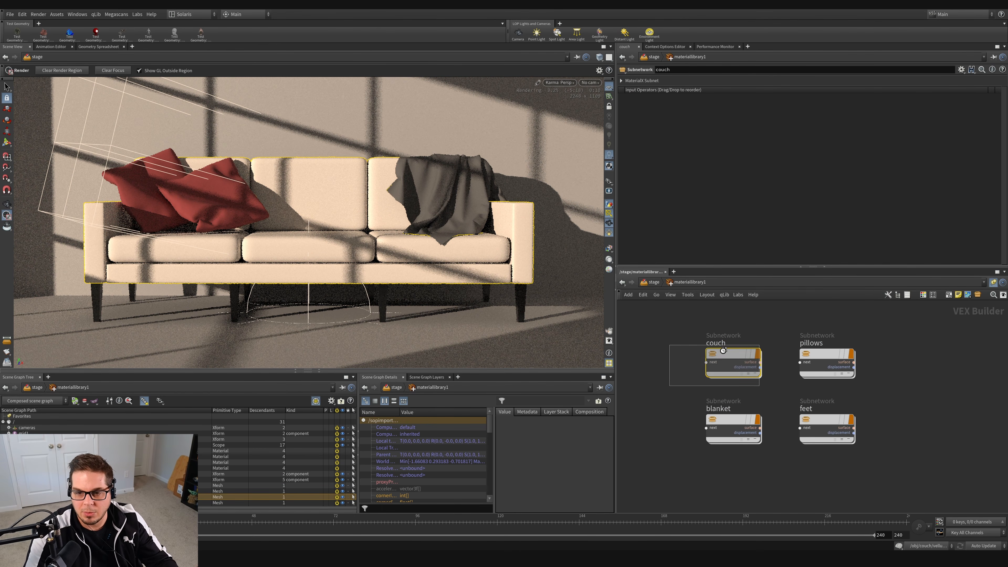
pyautogui.doubleClick(728, 359)
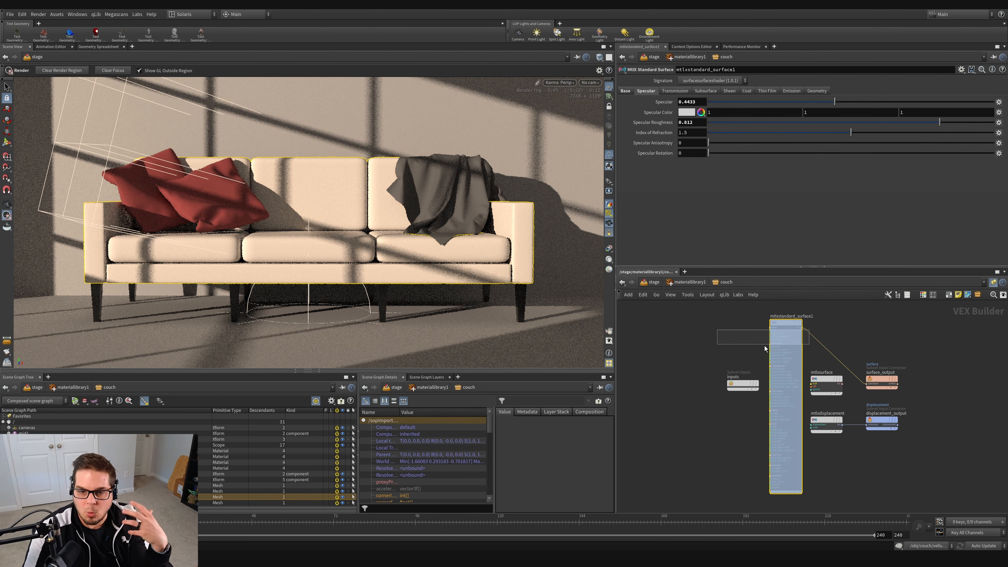